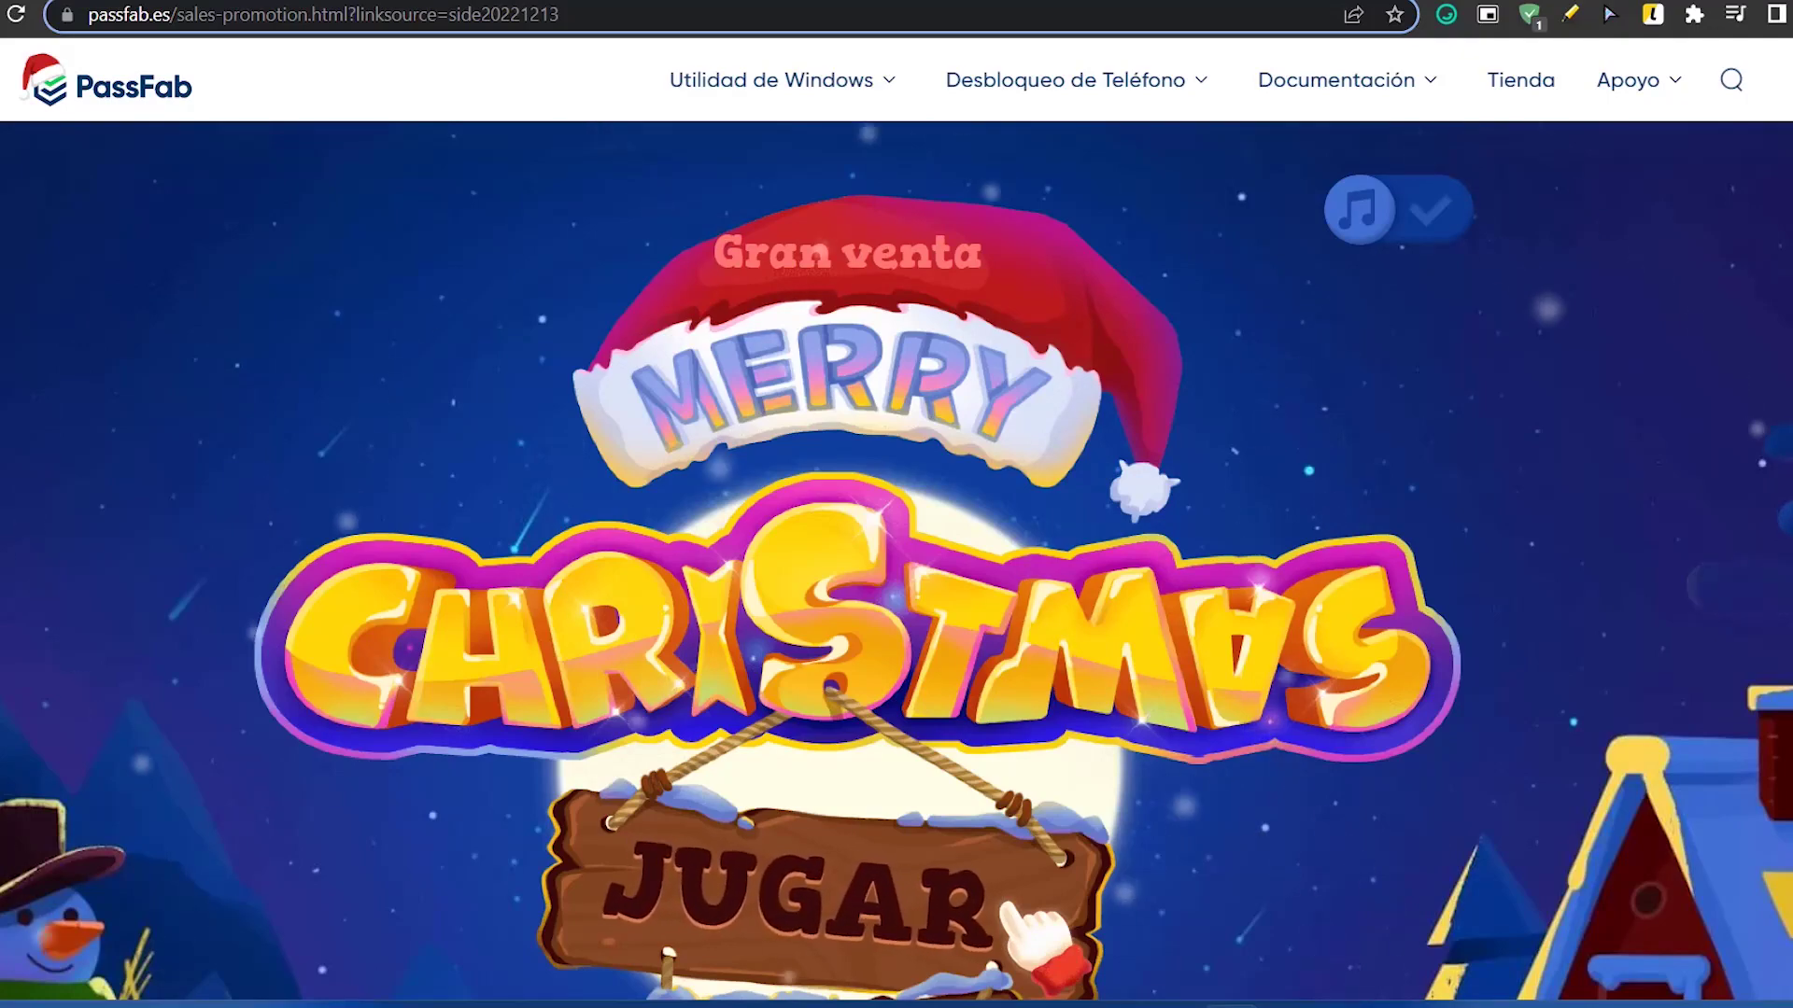
# Look through the product bundles and coupon offers on the PassFab Christmas promotion page.
pyautogui.scroll(-14, 896, 522)
pyautogui.scroll(-15, 896, 523)
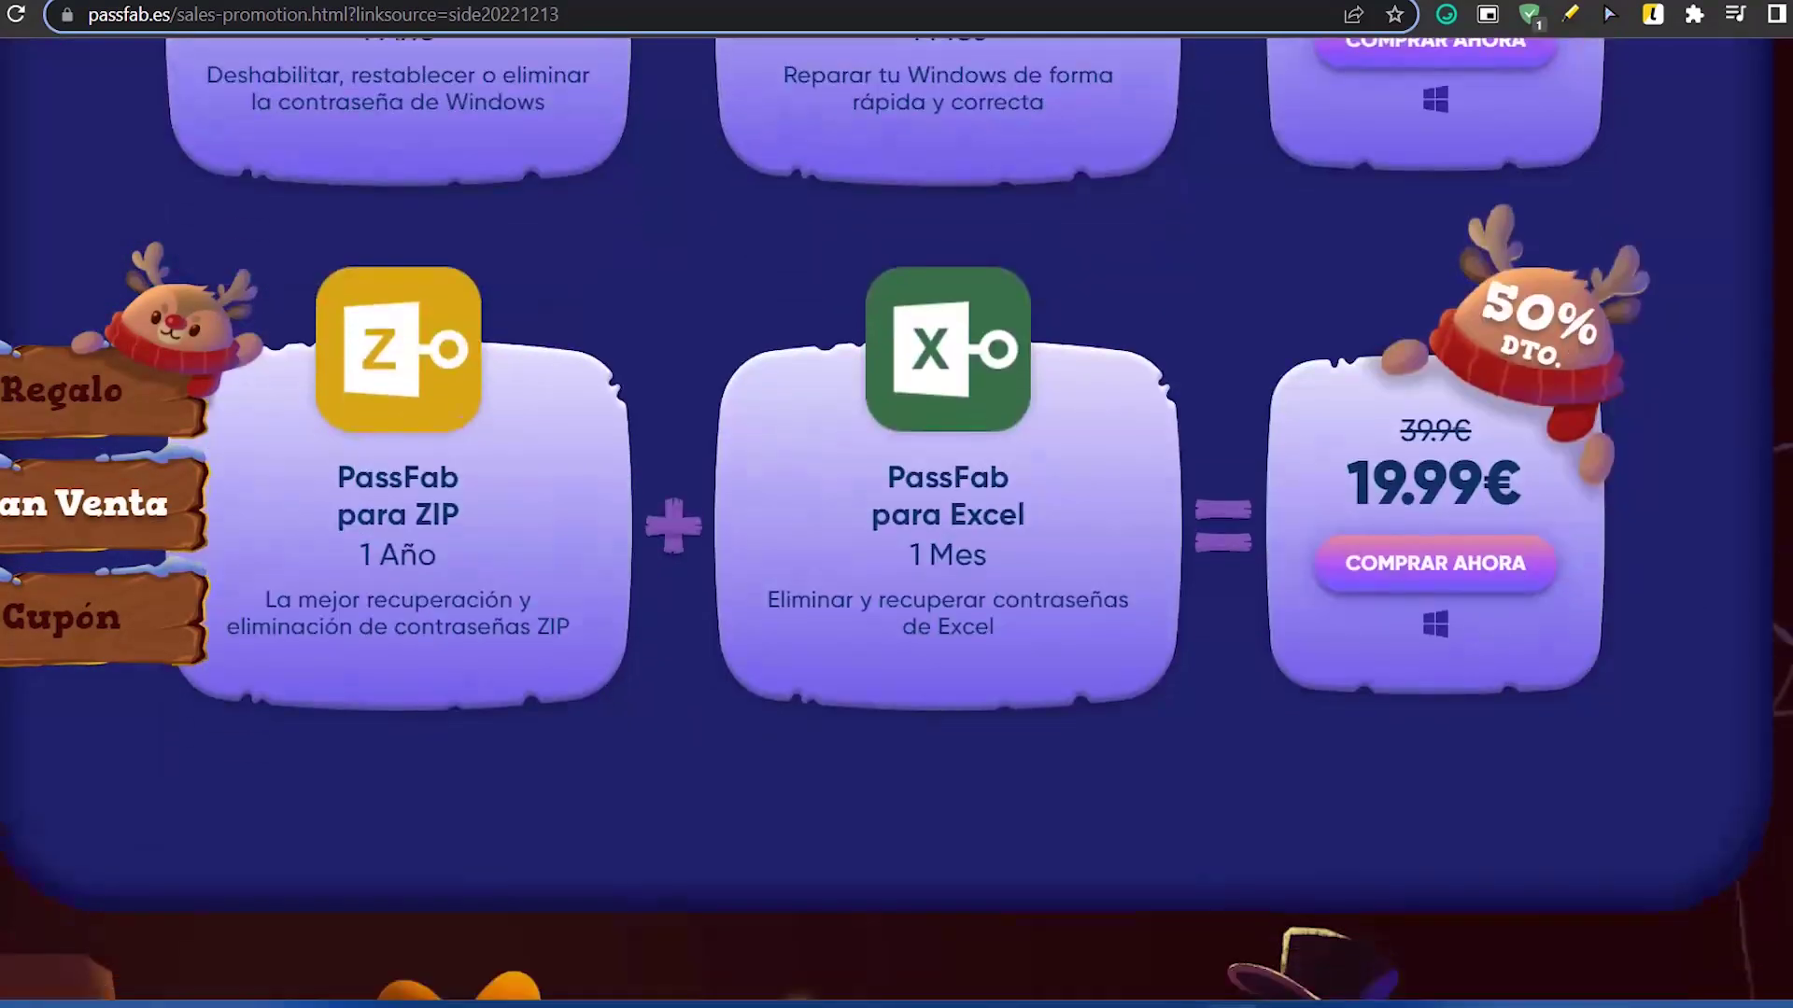
pyautogui.scroll(-15, 896, 523)
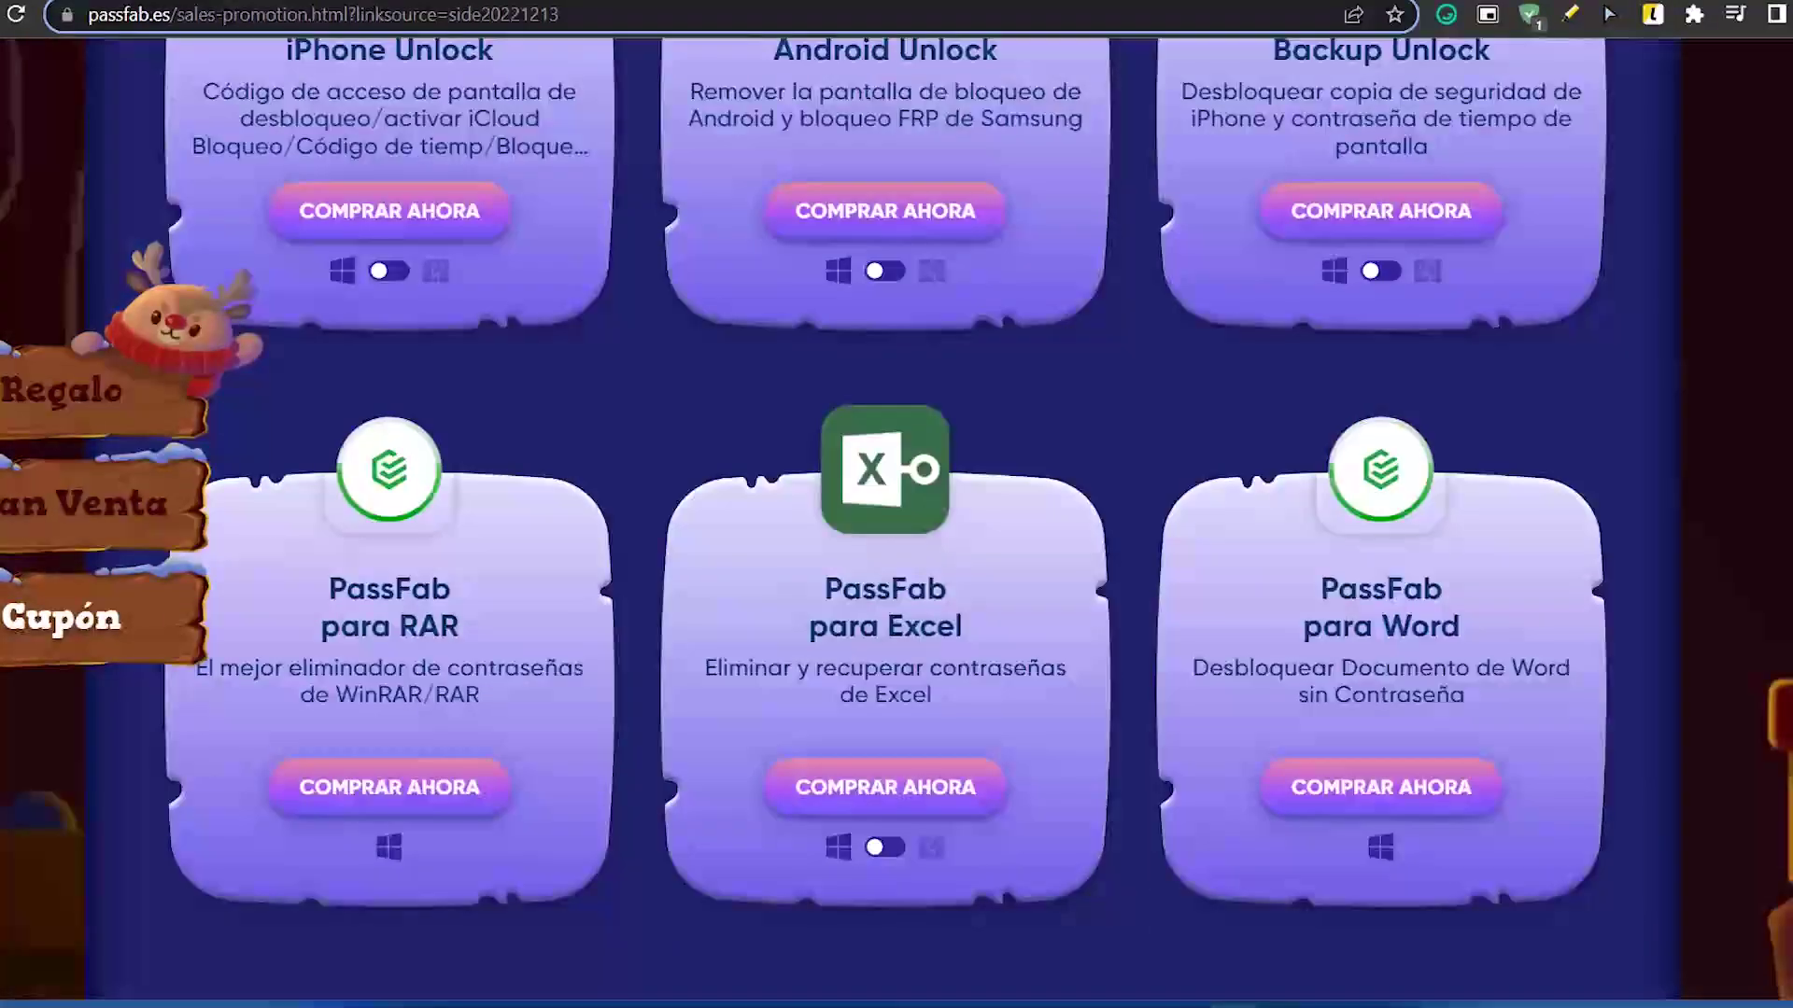
pyautogui.scroll(-6, 896, 523)
pyautogui.scroll(20, 1681, 681)
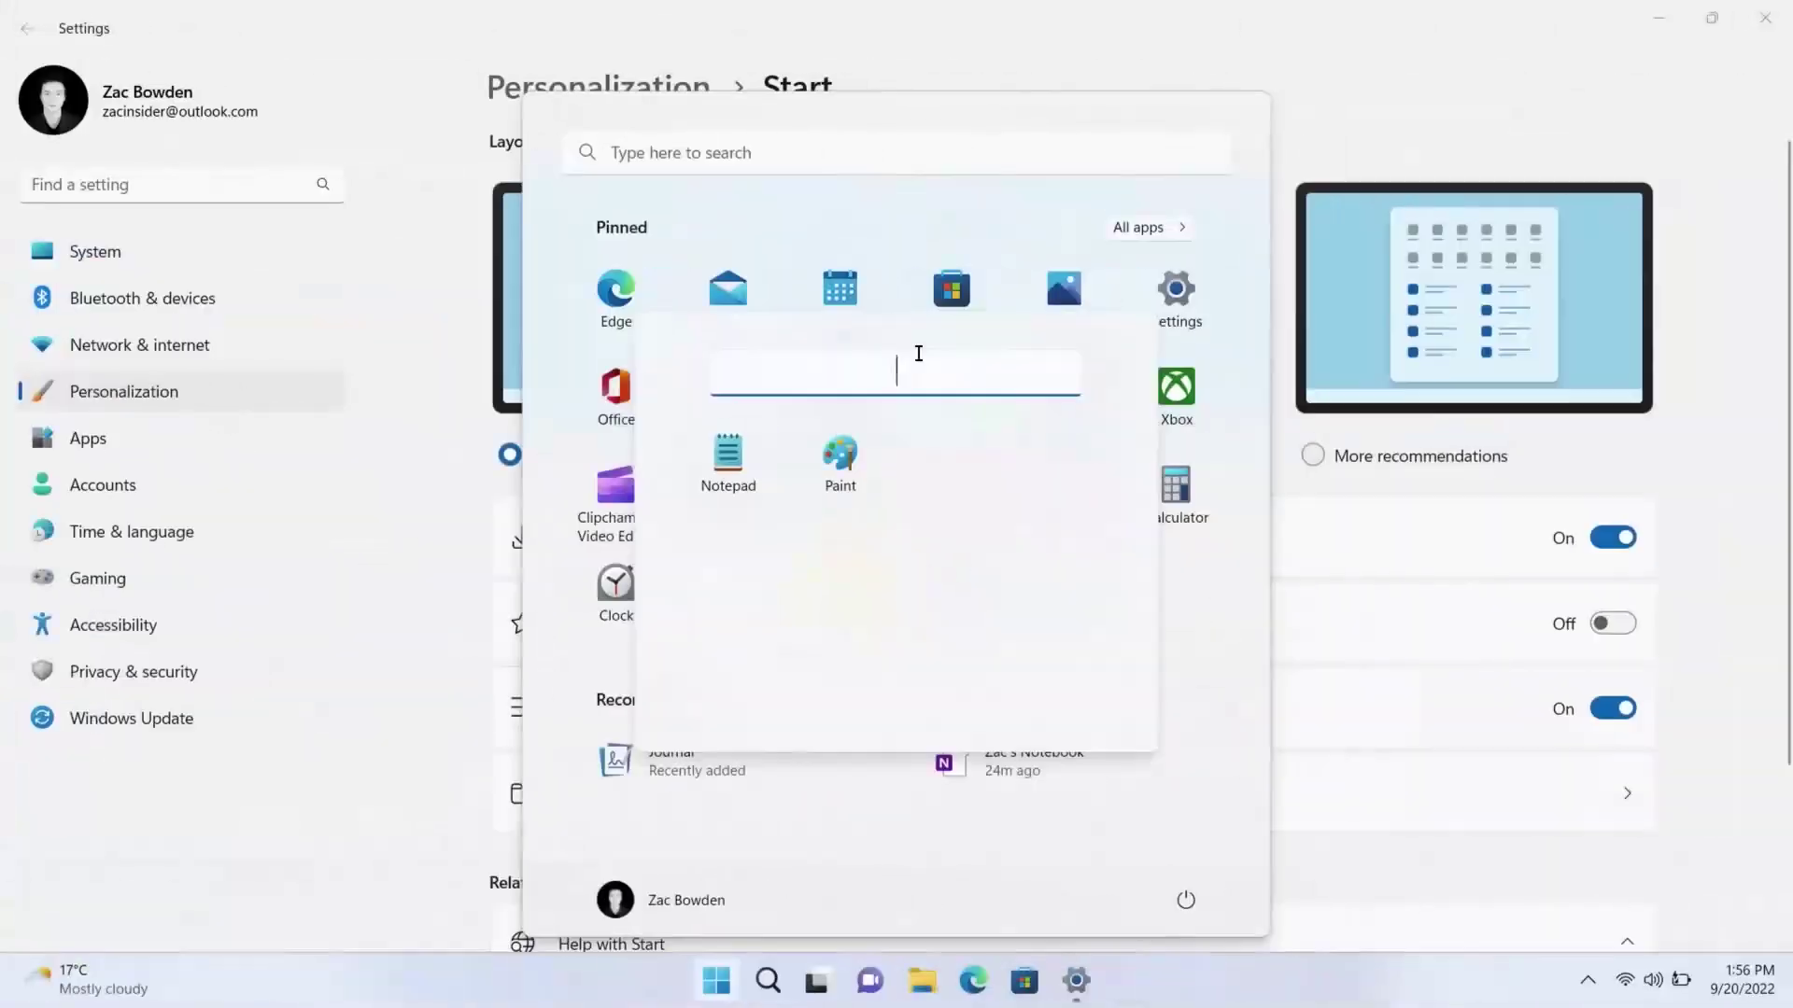
# Name the Start menu folder containing Notepad and Paint "Utilities" and close it.
pyautogui.write('Utilities')
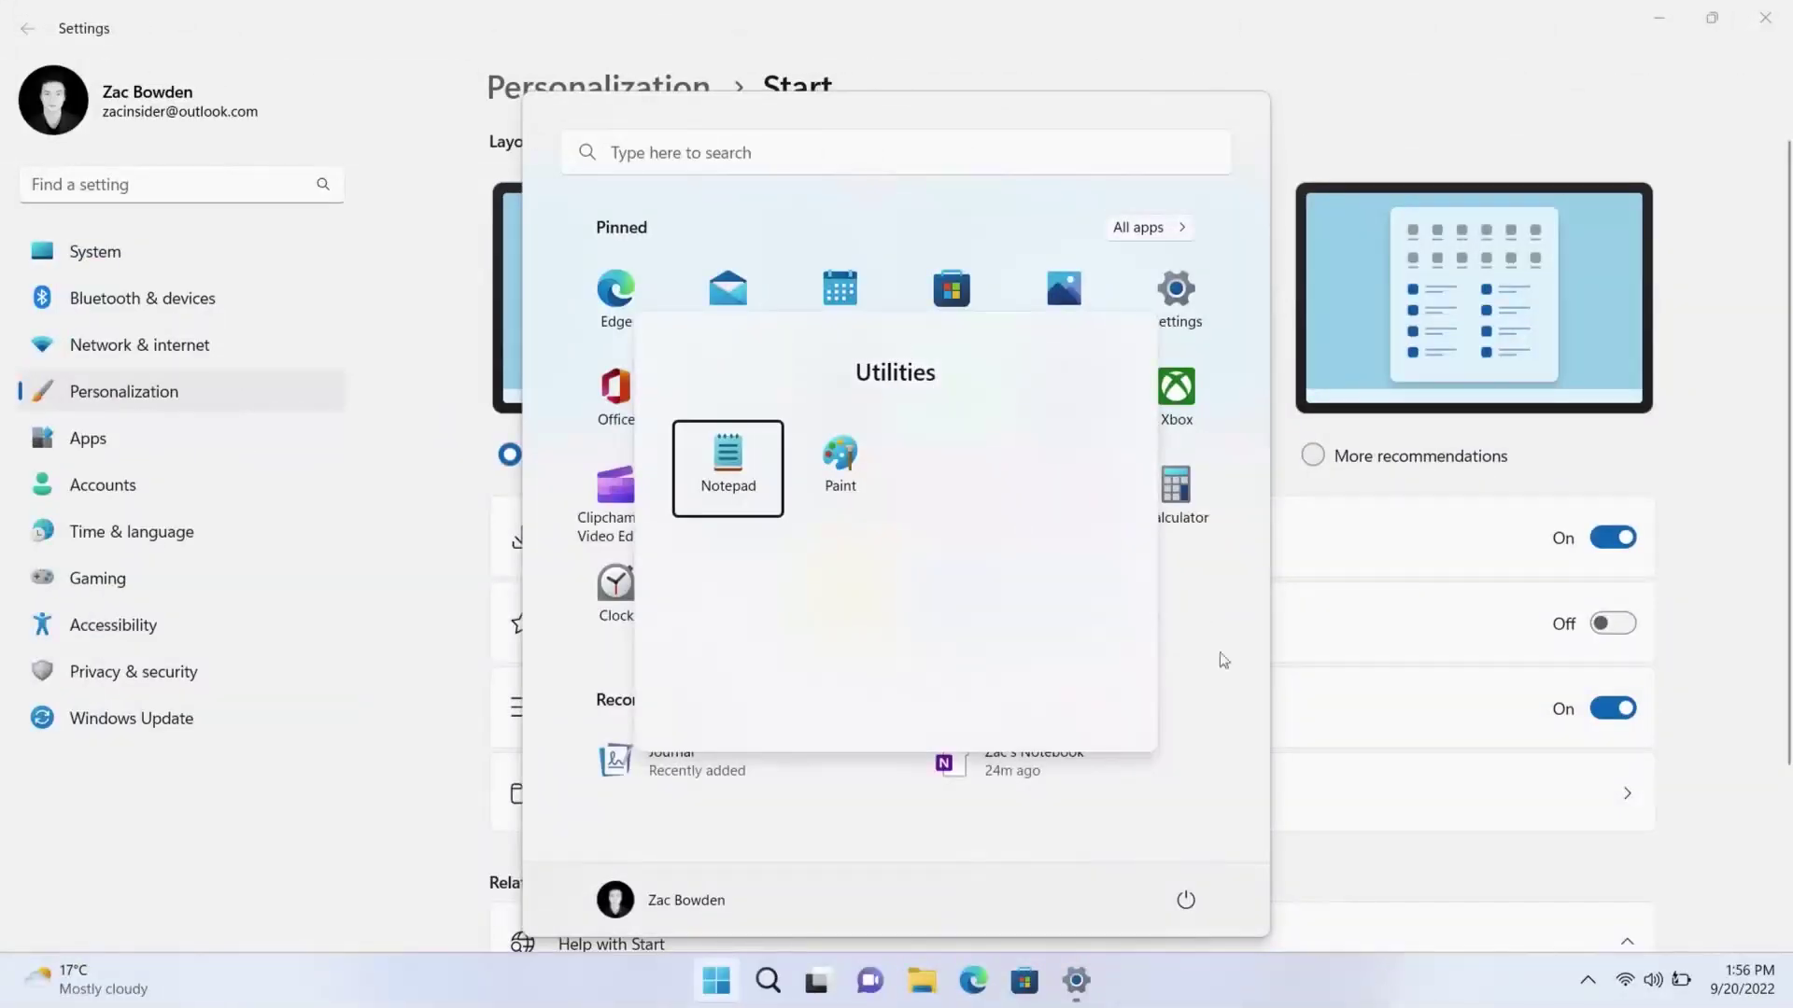
pyautogui.click(1217, 644)
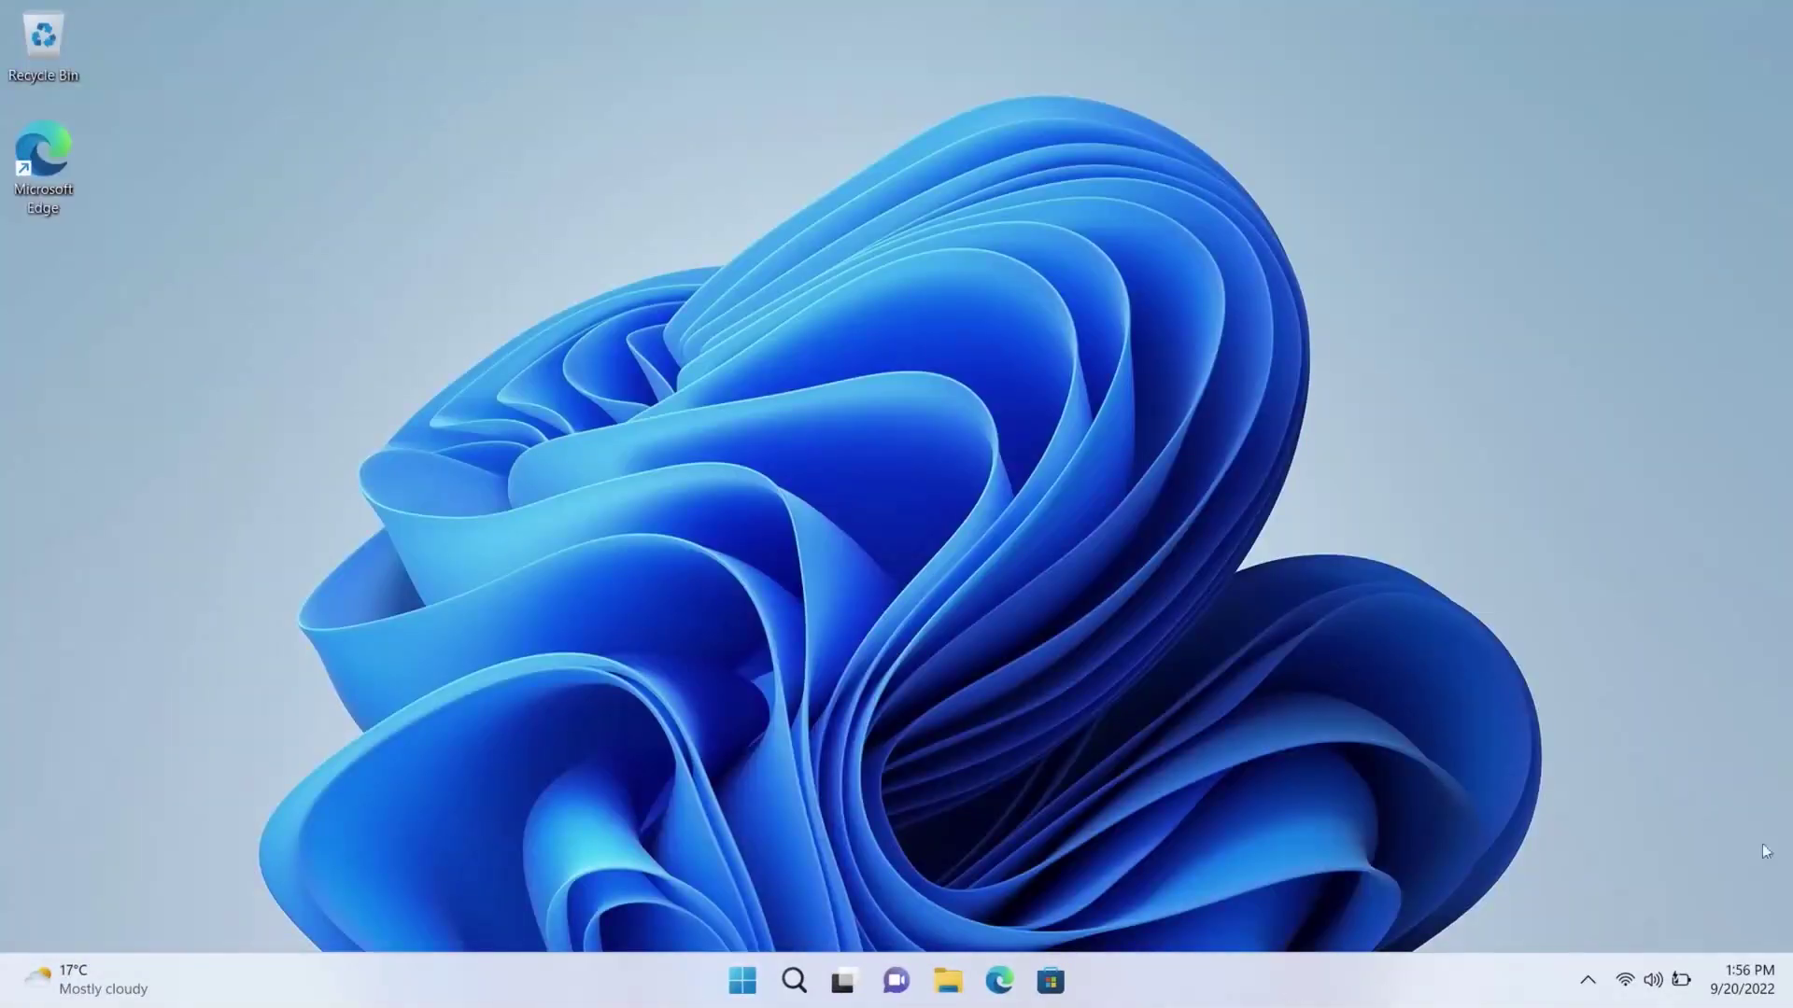
# View the quick settings, and turn on Do not disturb from the notification center.
pyautogui.click(1742, 980)
pyautogui.click(1653, 979)
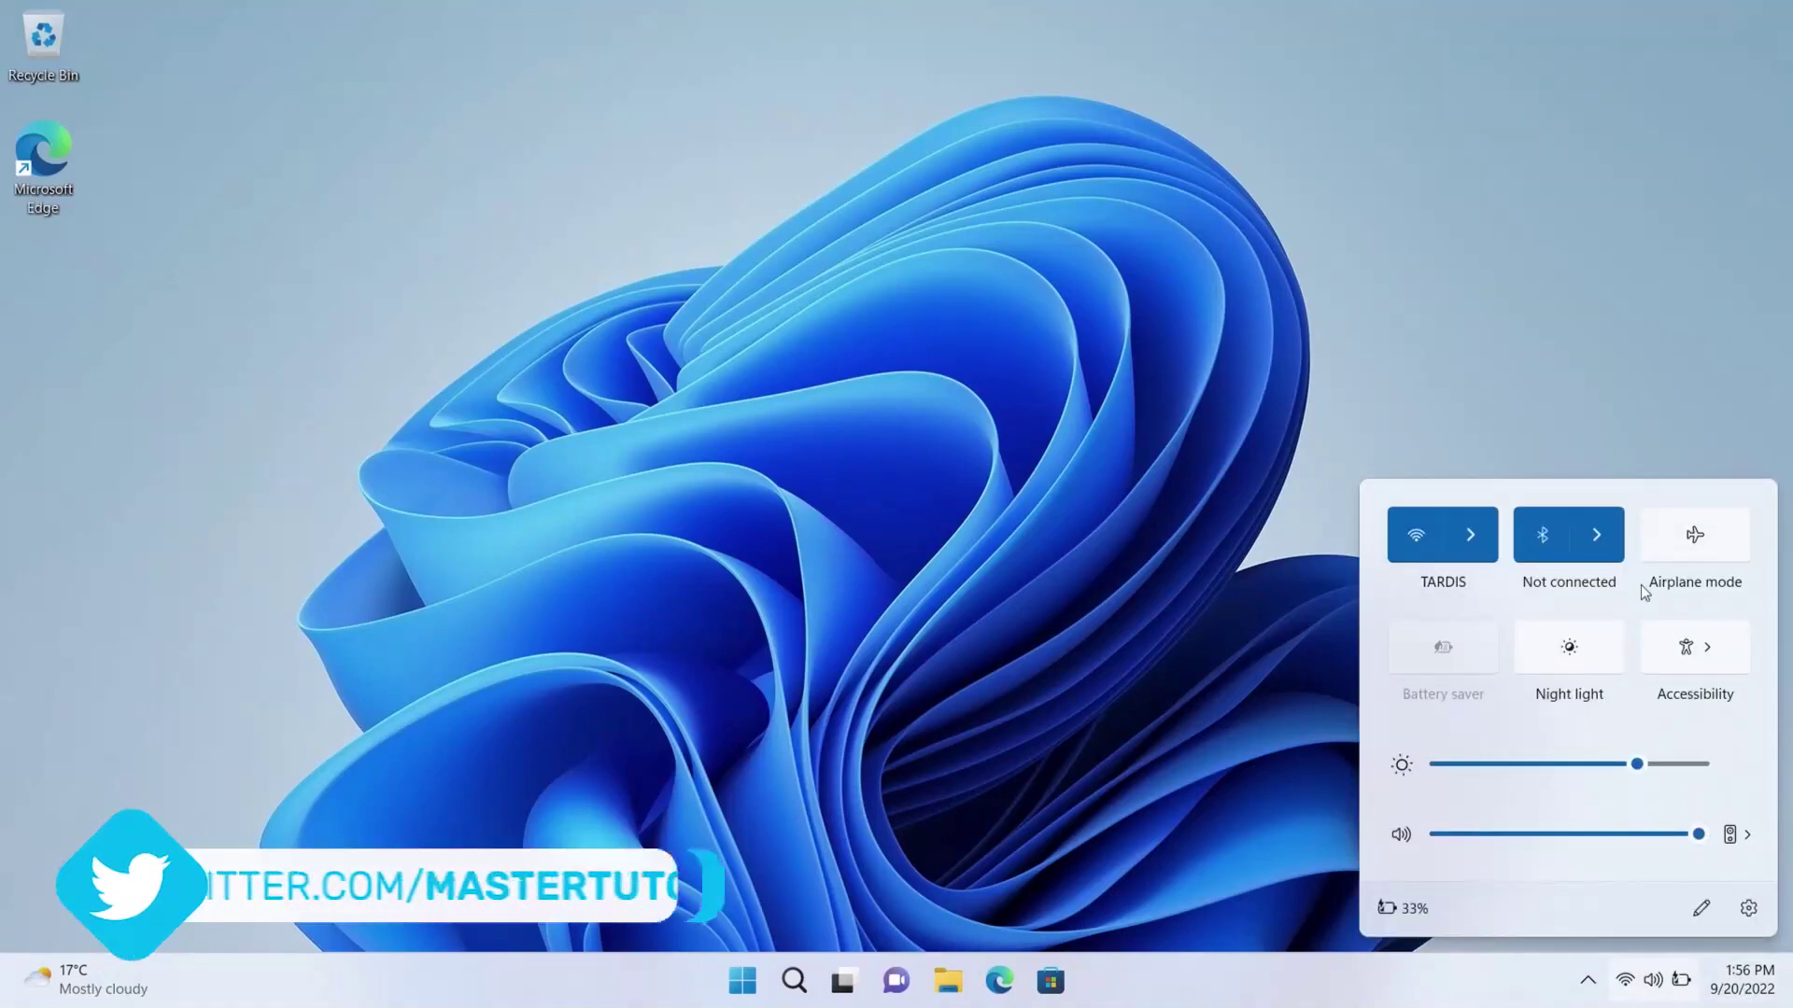
pyautogui.click(1770, 989)
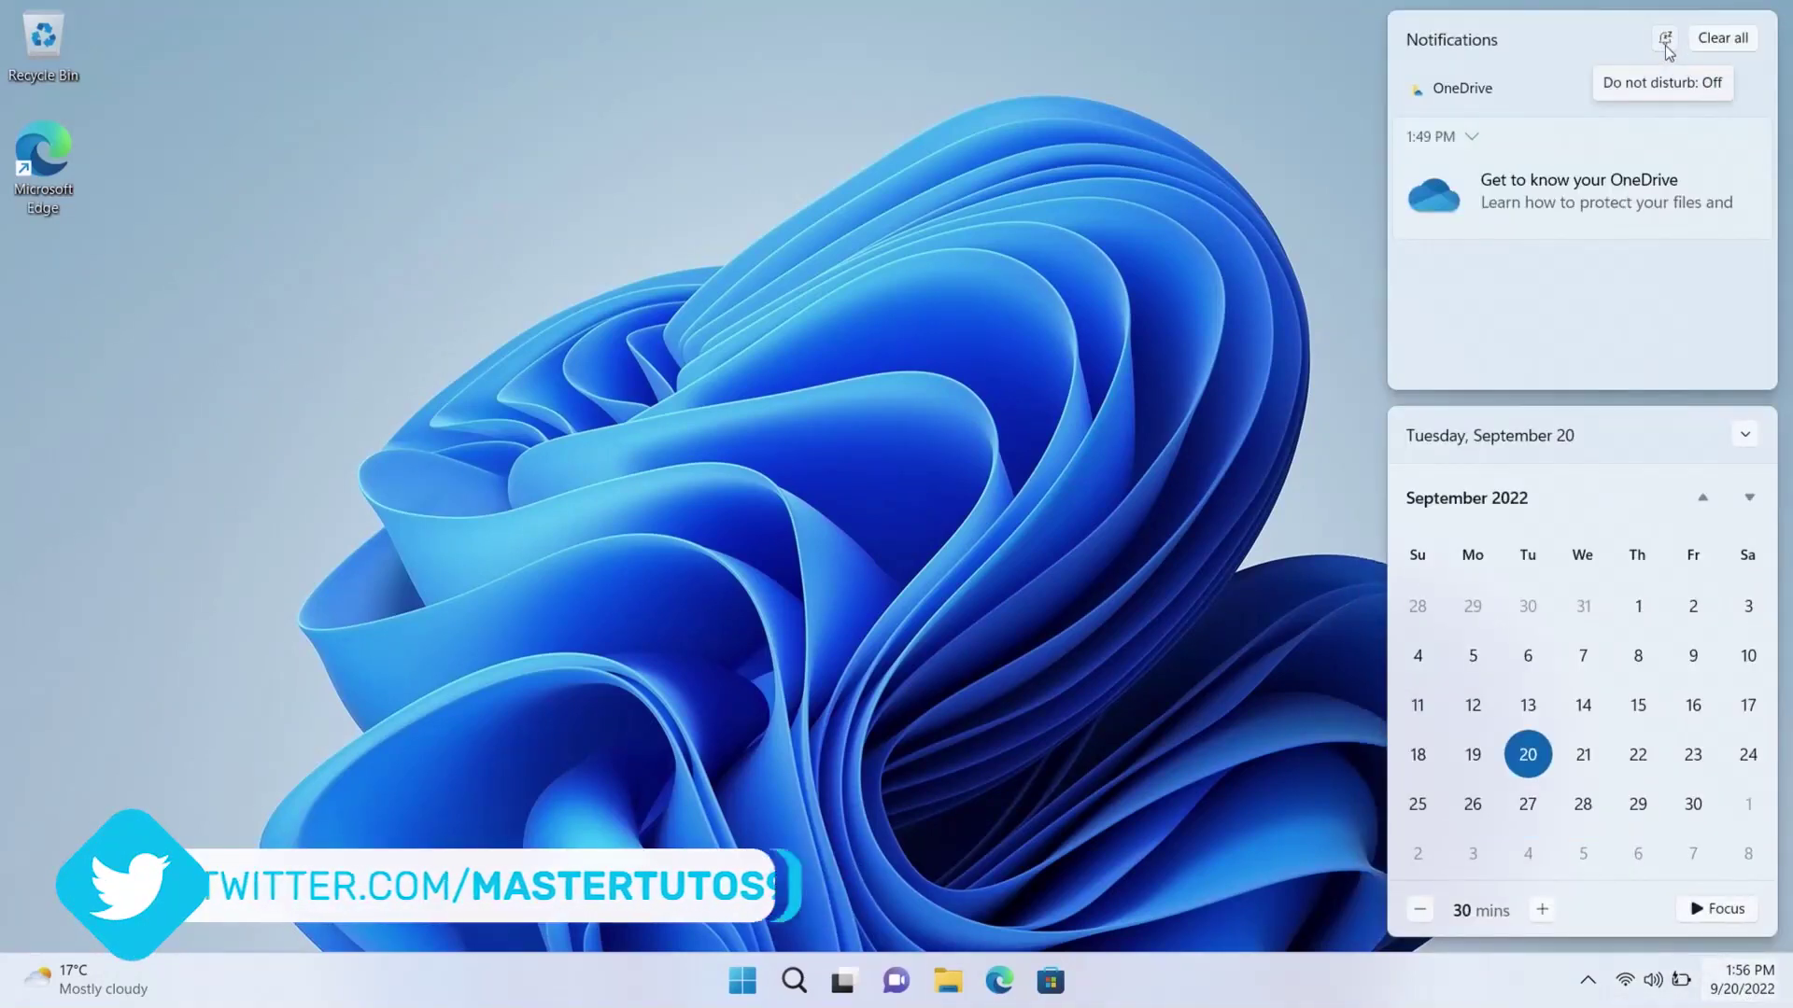
pyautogui.click(1666, 45)
# Open the Focus settings from the system's notification settings.
pyautogui.click(1627, 67)
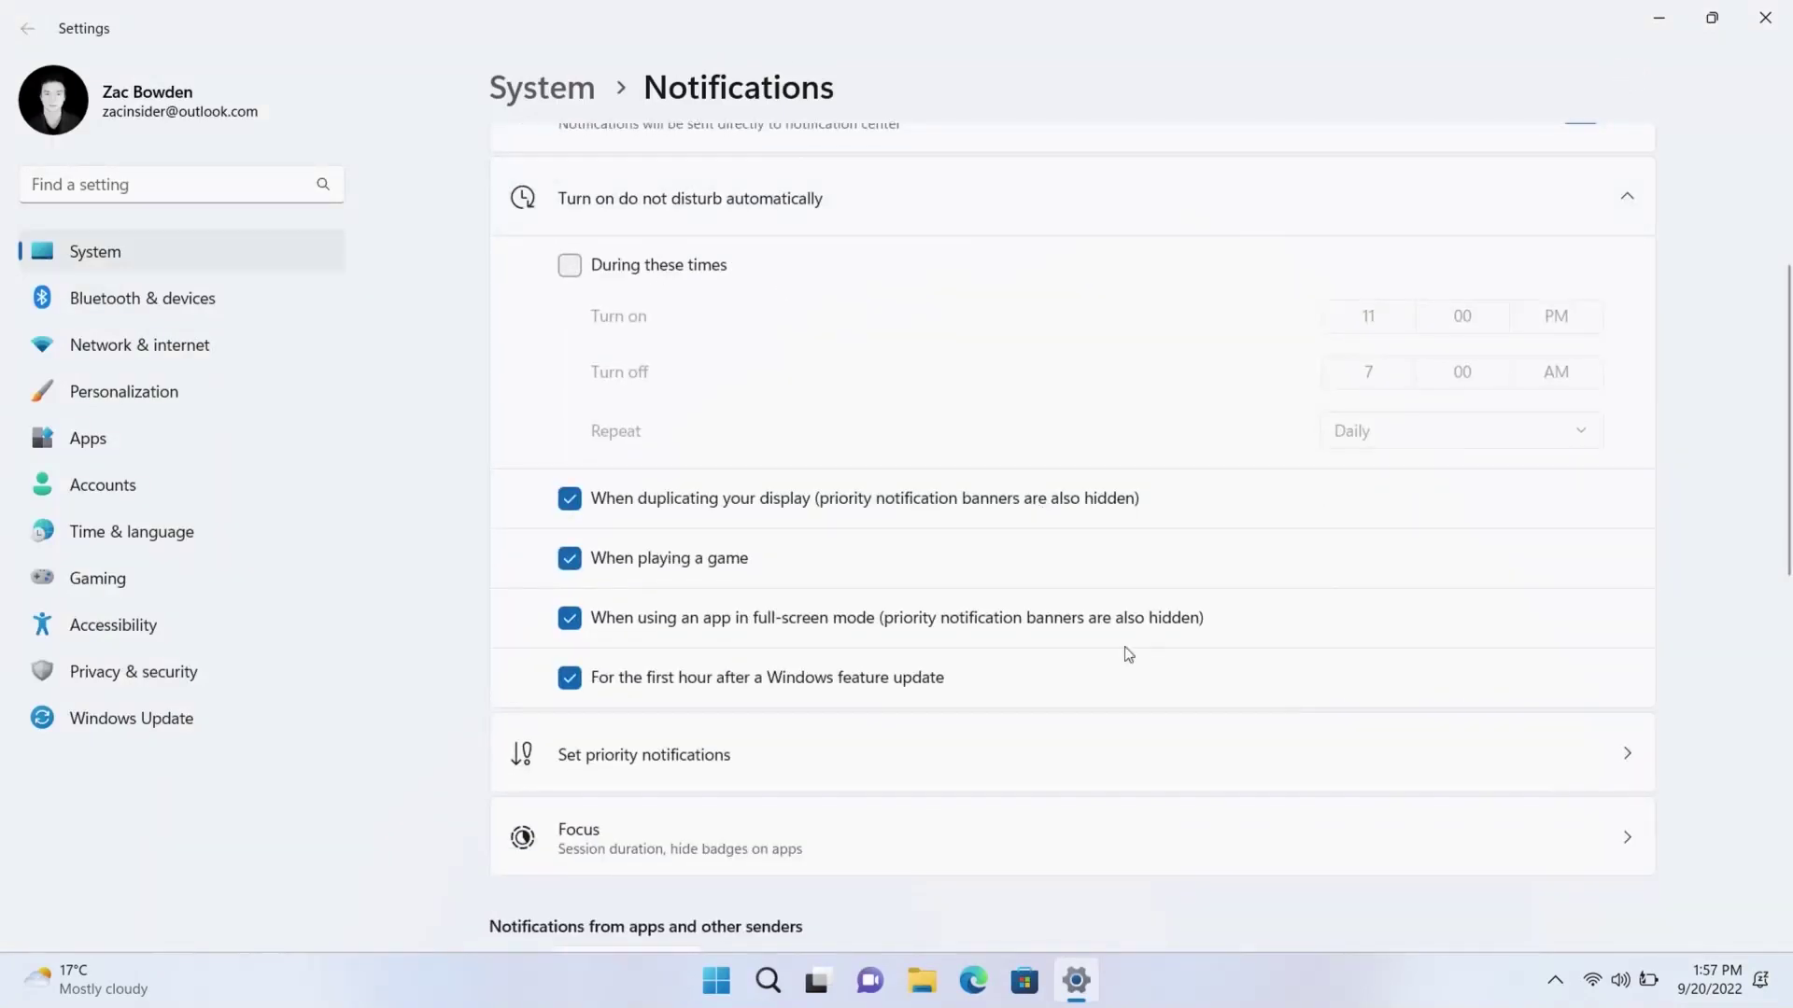
pyautogui.scroll(-2, 798, 686)
pyautogui.click(971, 715)
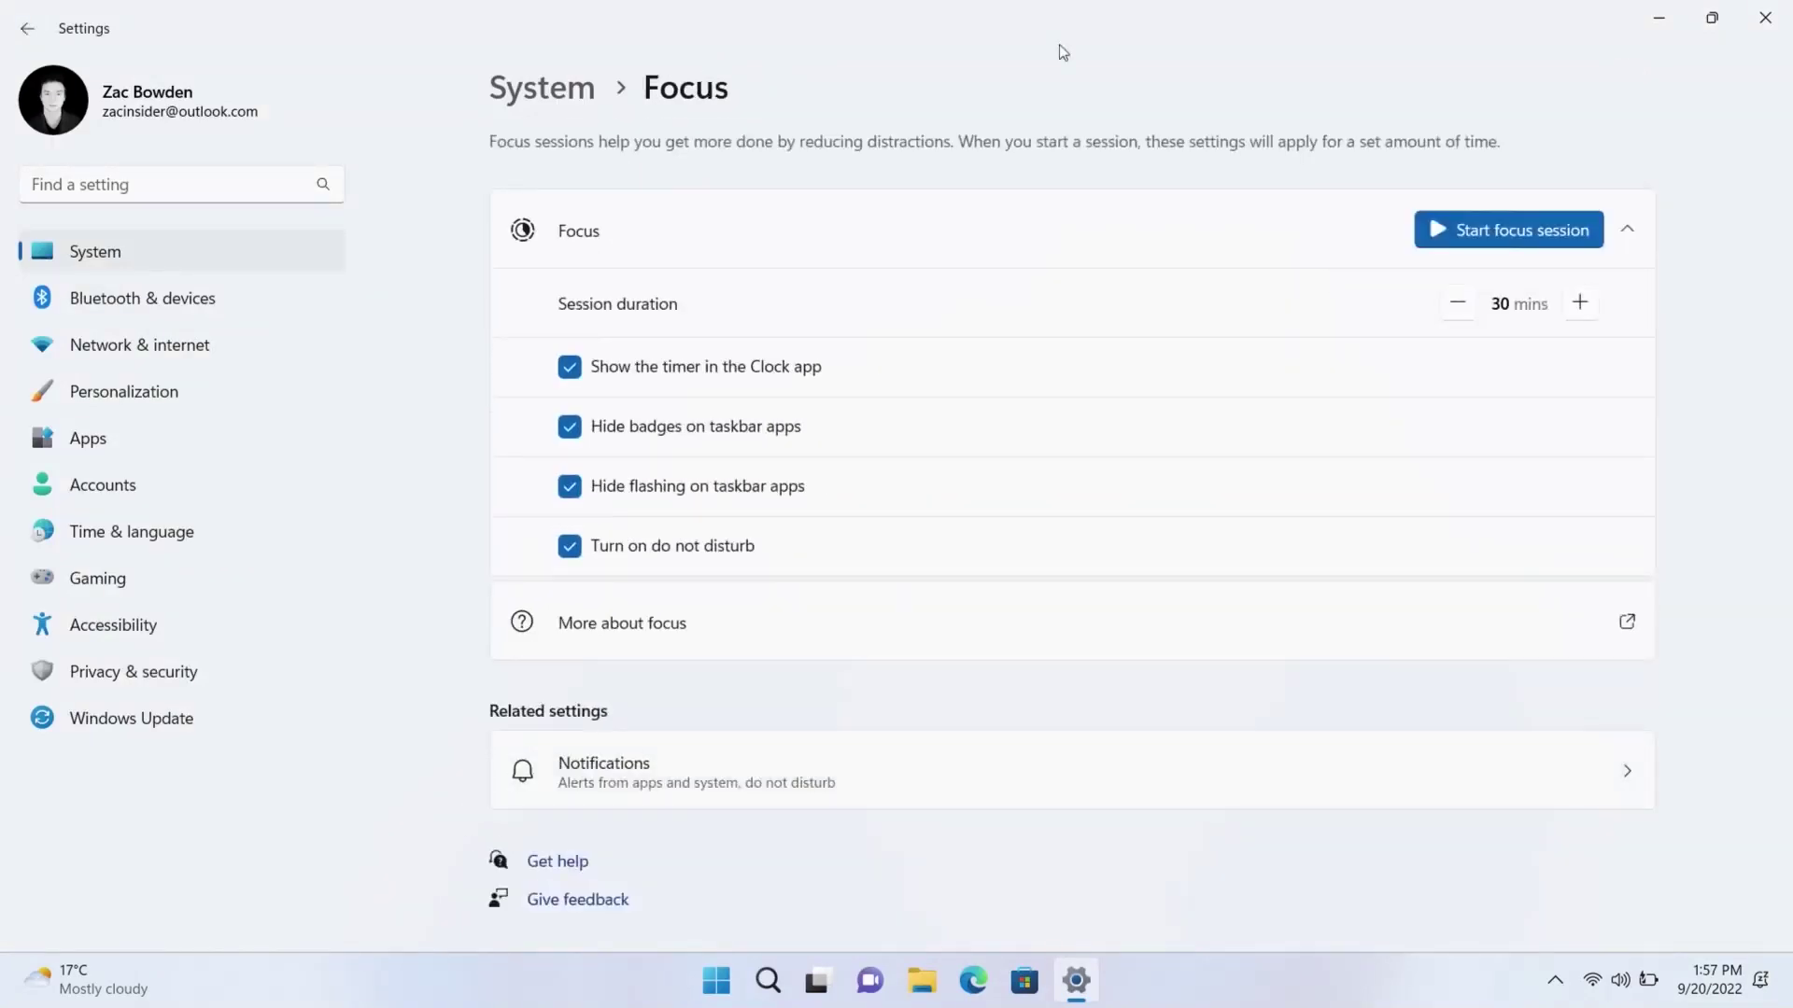
# Minimize Settings and start a 60-minute focus session from the notification center.
pyautogui.click(1658, 17)
pyautogui.click(1734, 999)
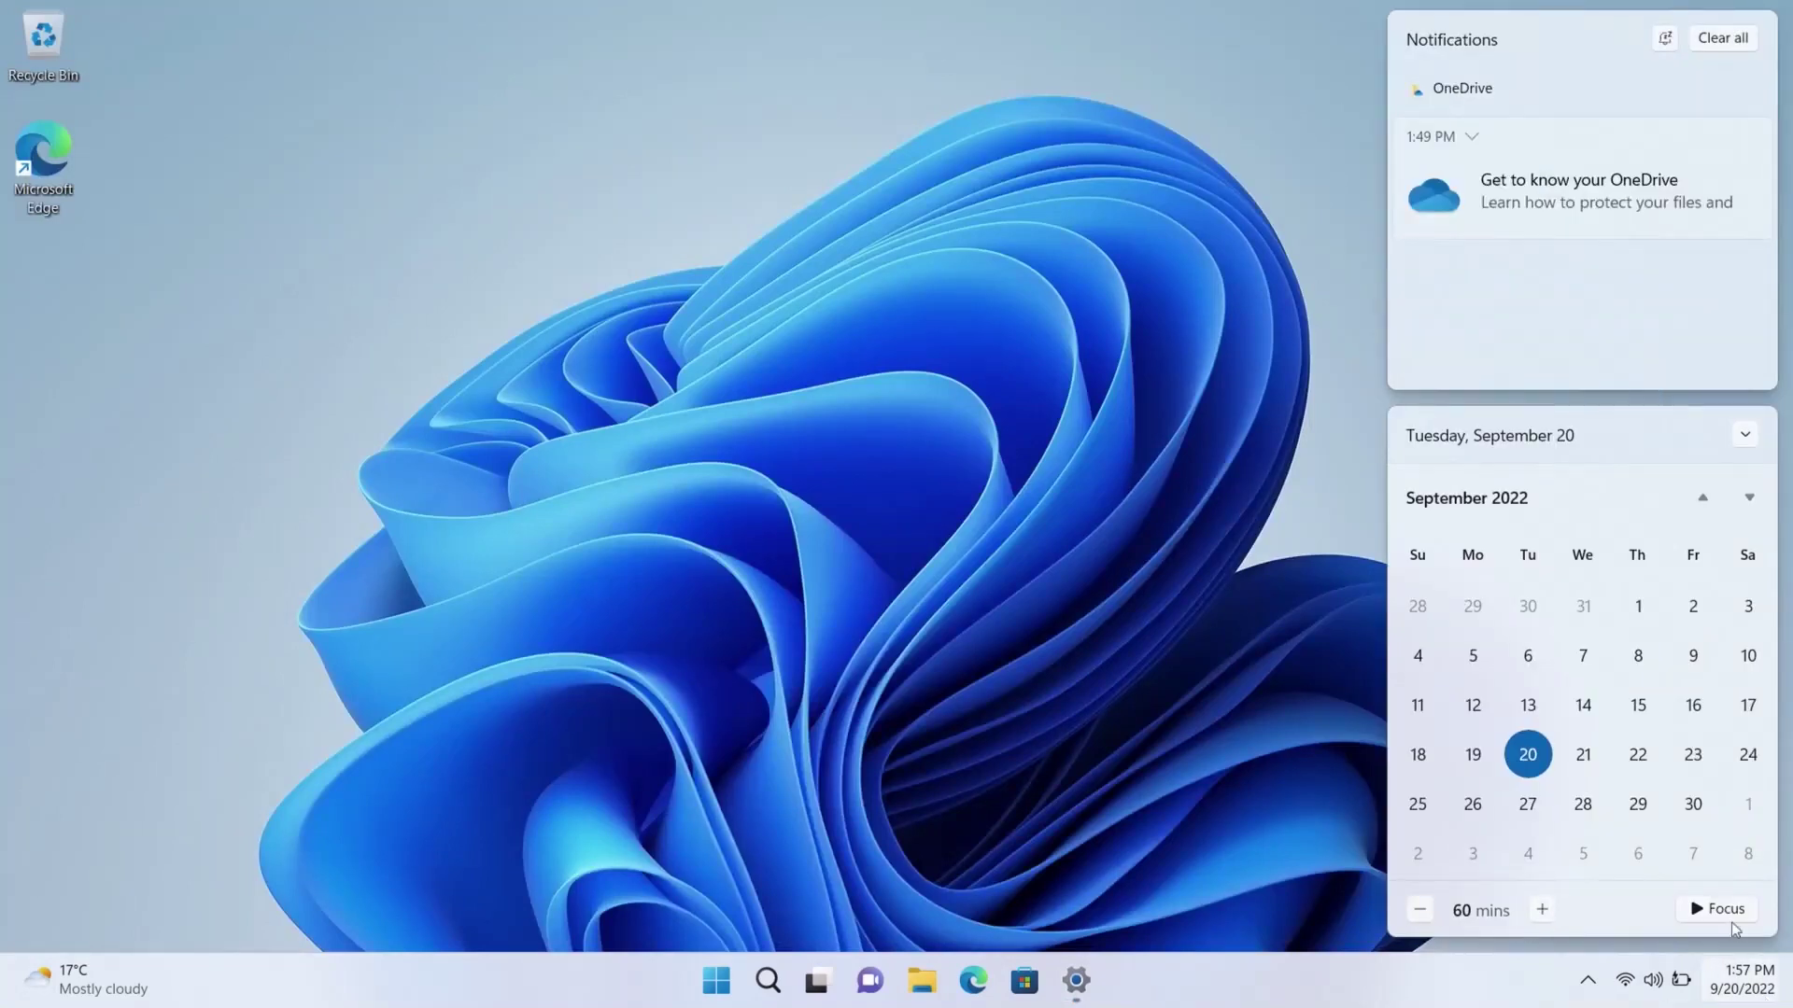
pyautogui.click(1728, 913)
pyautogui.press('super')
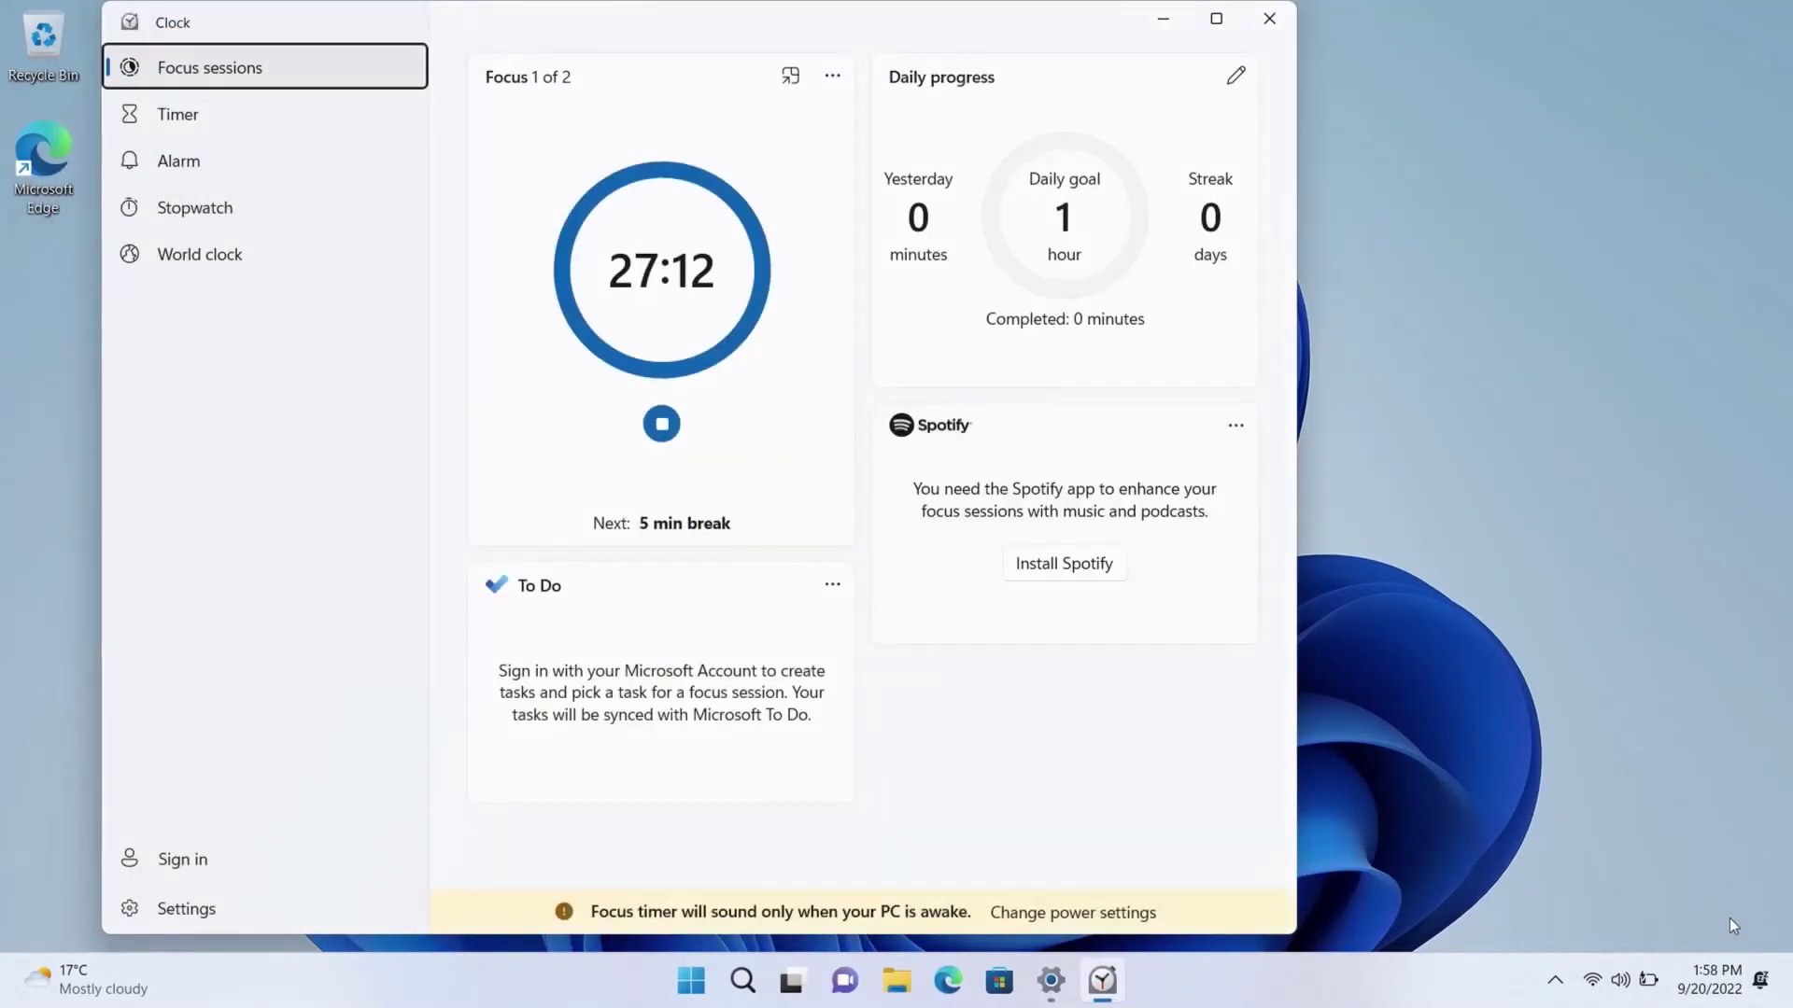
pyautogui.doubleClick(844, 28)
pyautogui.click(1659, 18)
pyautogui.click(691, 980)
pyautogui.click(1716, 980)
pyautogui.click(1017, 357)
pyautogui.click(1621, 980)
pyautogui.click(1701, 990)
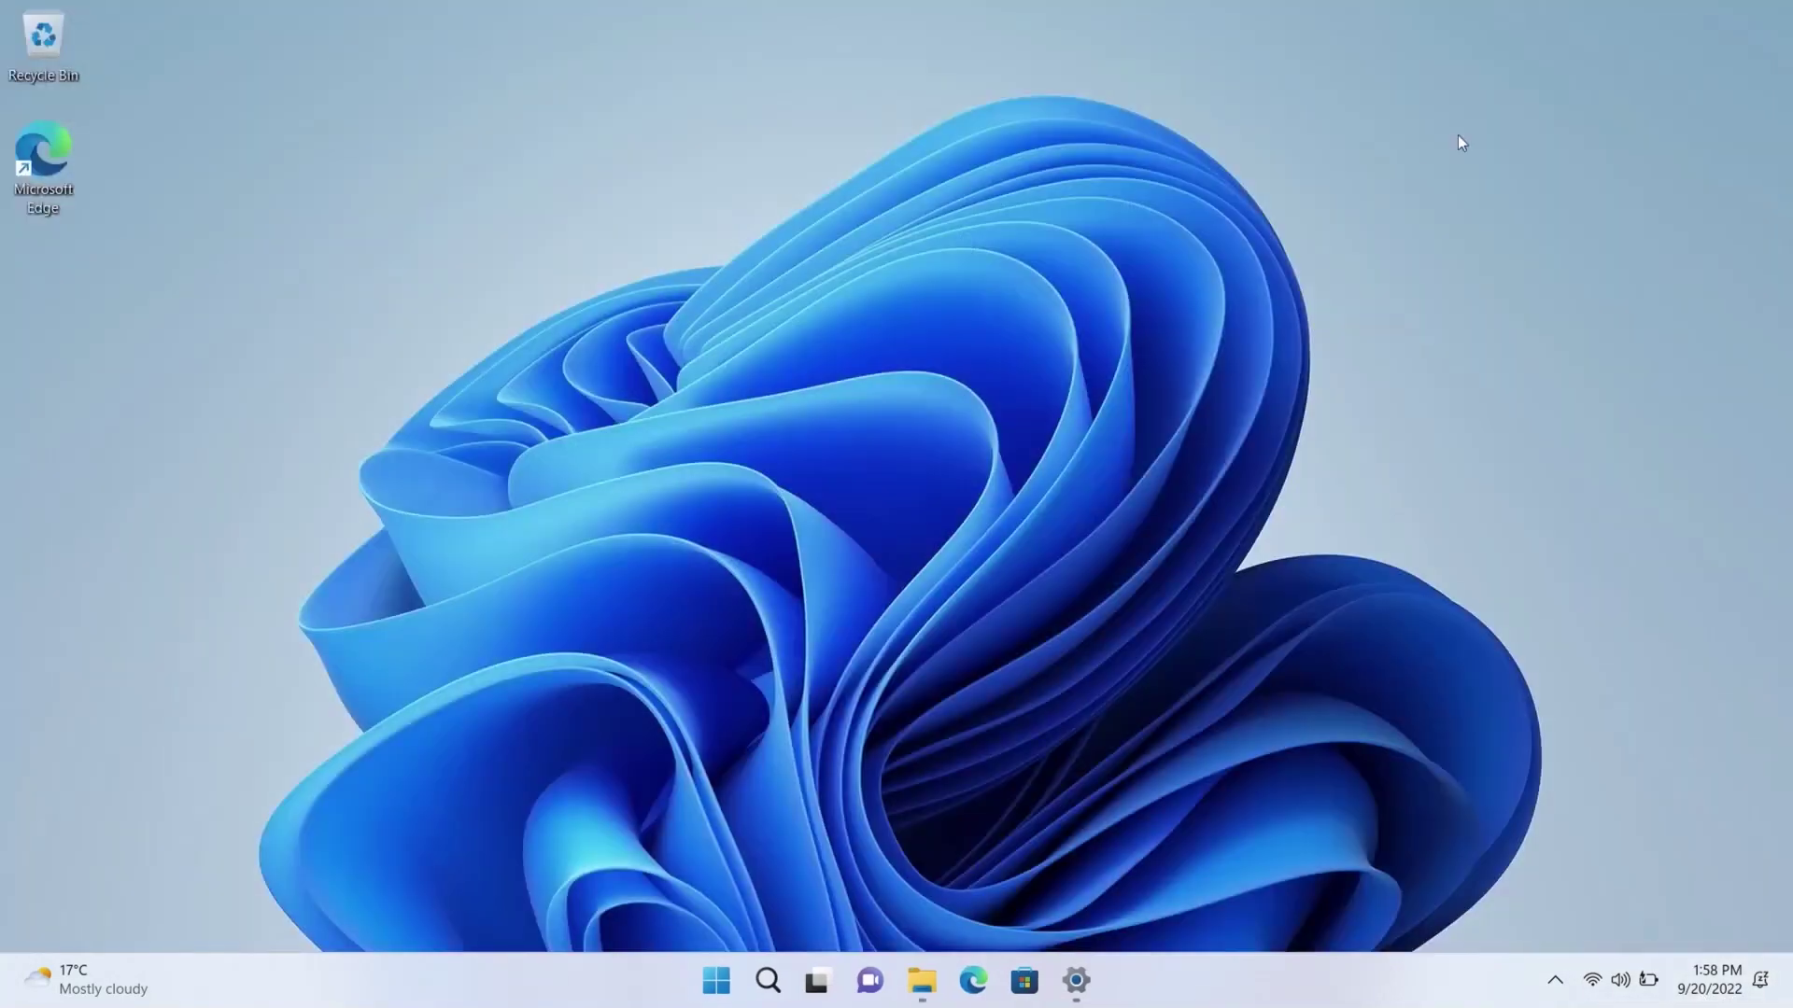
pyautogui.rightClick(1460, 140)
pyautogui.moveTo(1508, 280)
pyautogui.click(1291, 396)
pyautogui.moveTo(1462, 152); pyautogui.dragTo(925, 663)
pyautogui.click(1541, 153)
# Open File Explorer, snap it to the left half of the screen and arrange the Settings window beside it.
pyautogui.press('super+e')
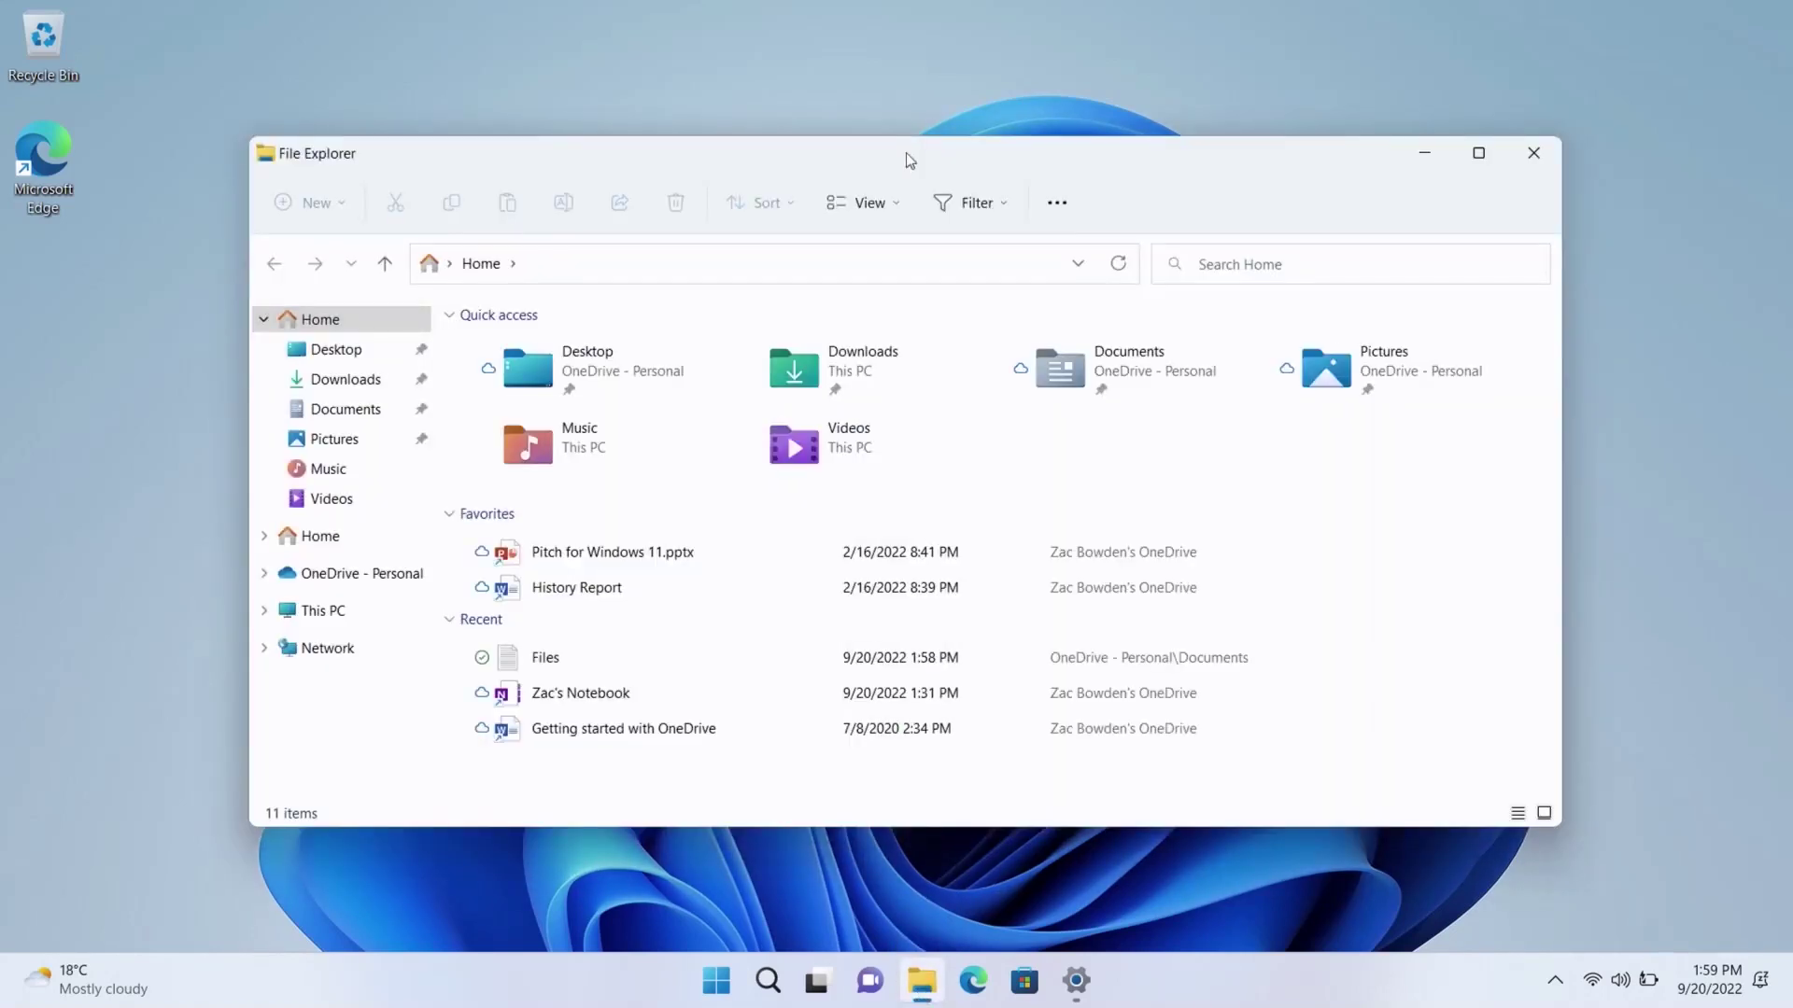
pyautogui.moveTo(1468, 166)
pyautogui.moveTo(887, 154); pyautogui.dragTo(930, 77)
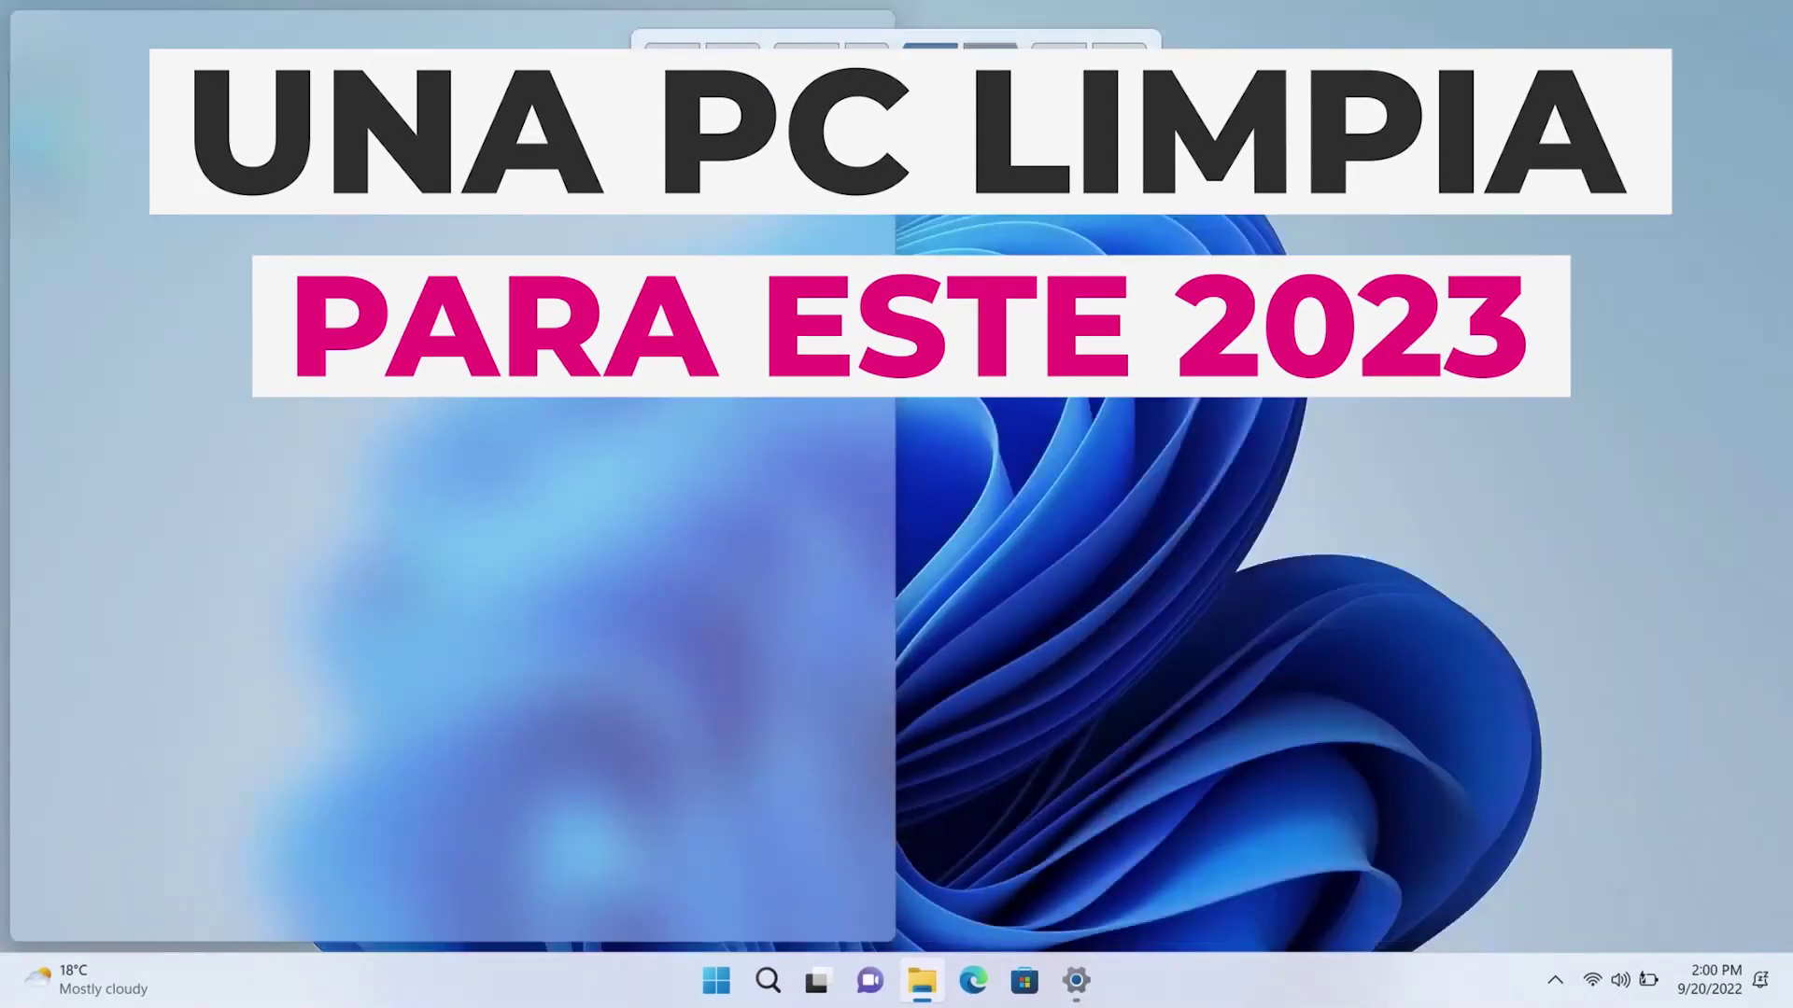
pyautogui.click(1344, 481)
pyautogui.moveTo(1335, 13); pyautogui.dragTo(866, 42)
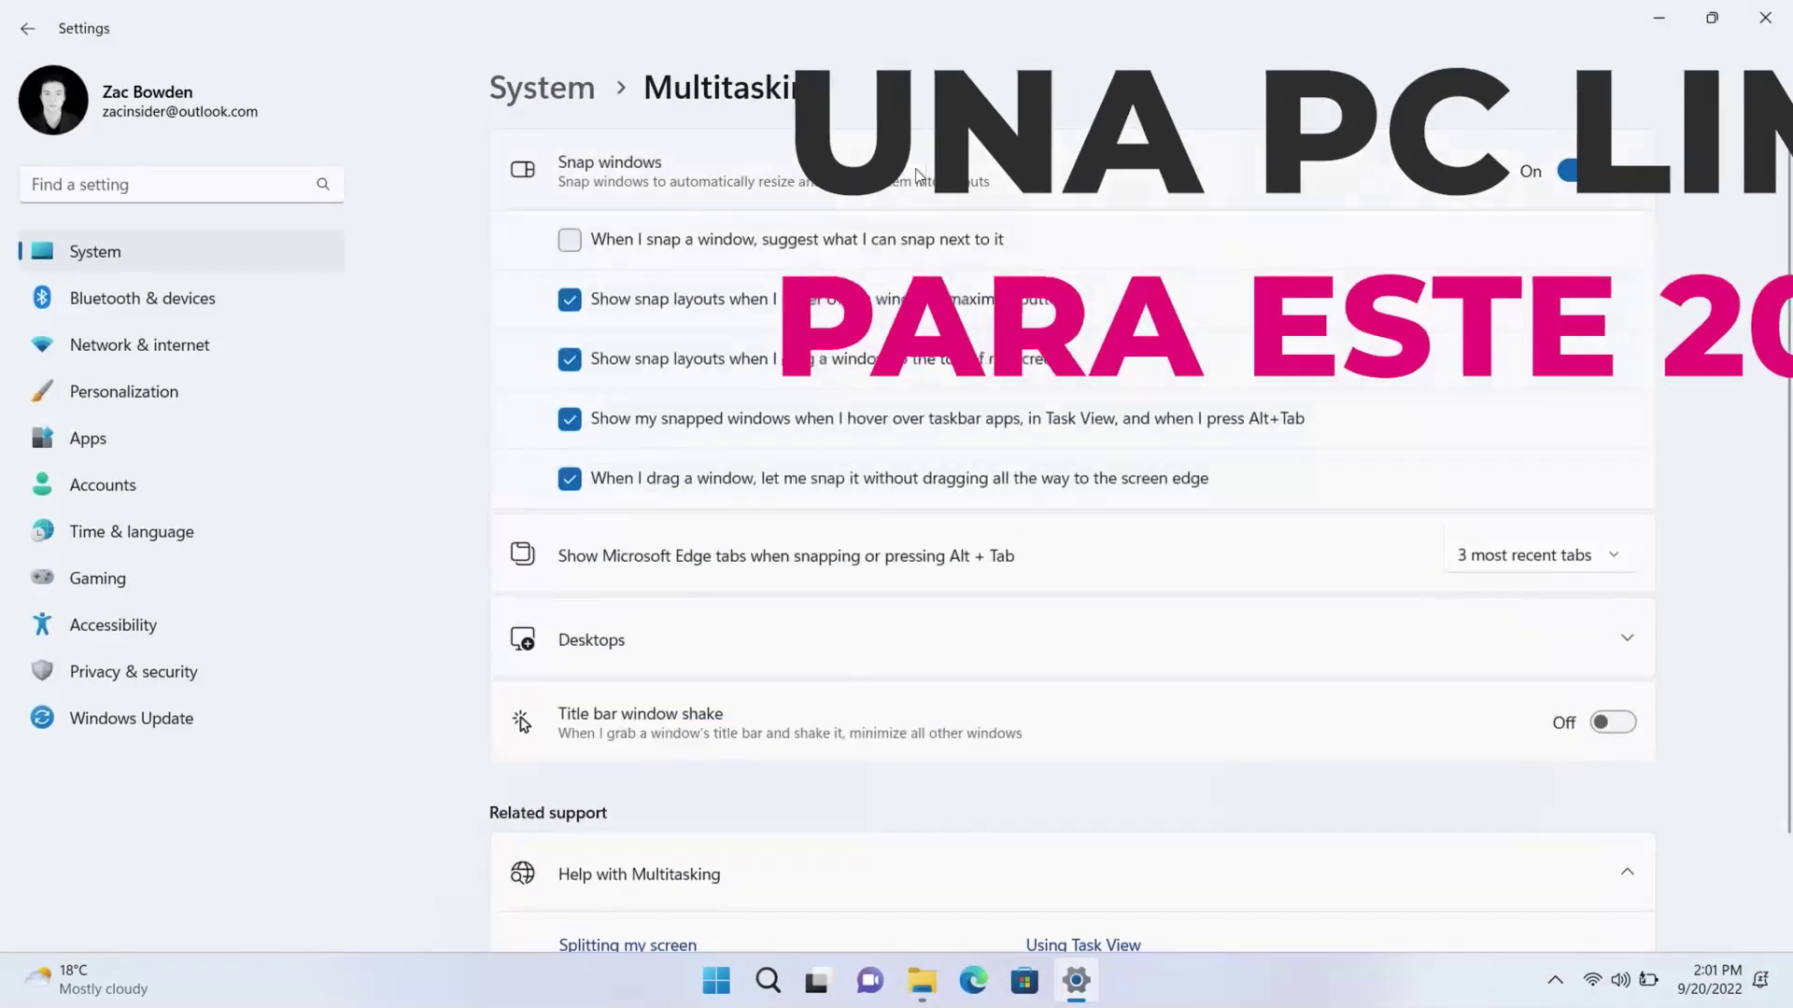
# Examine the Snap windows options in the system's Multitasking settings.
pyautogui.click(569, 239)
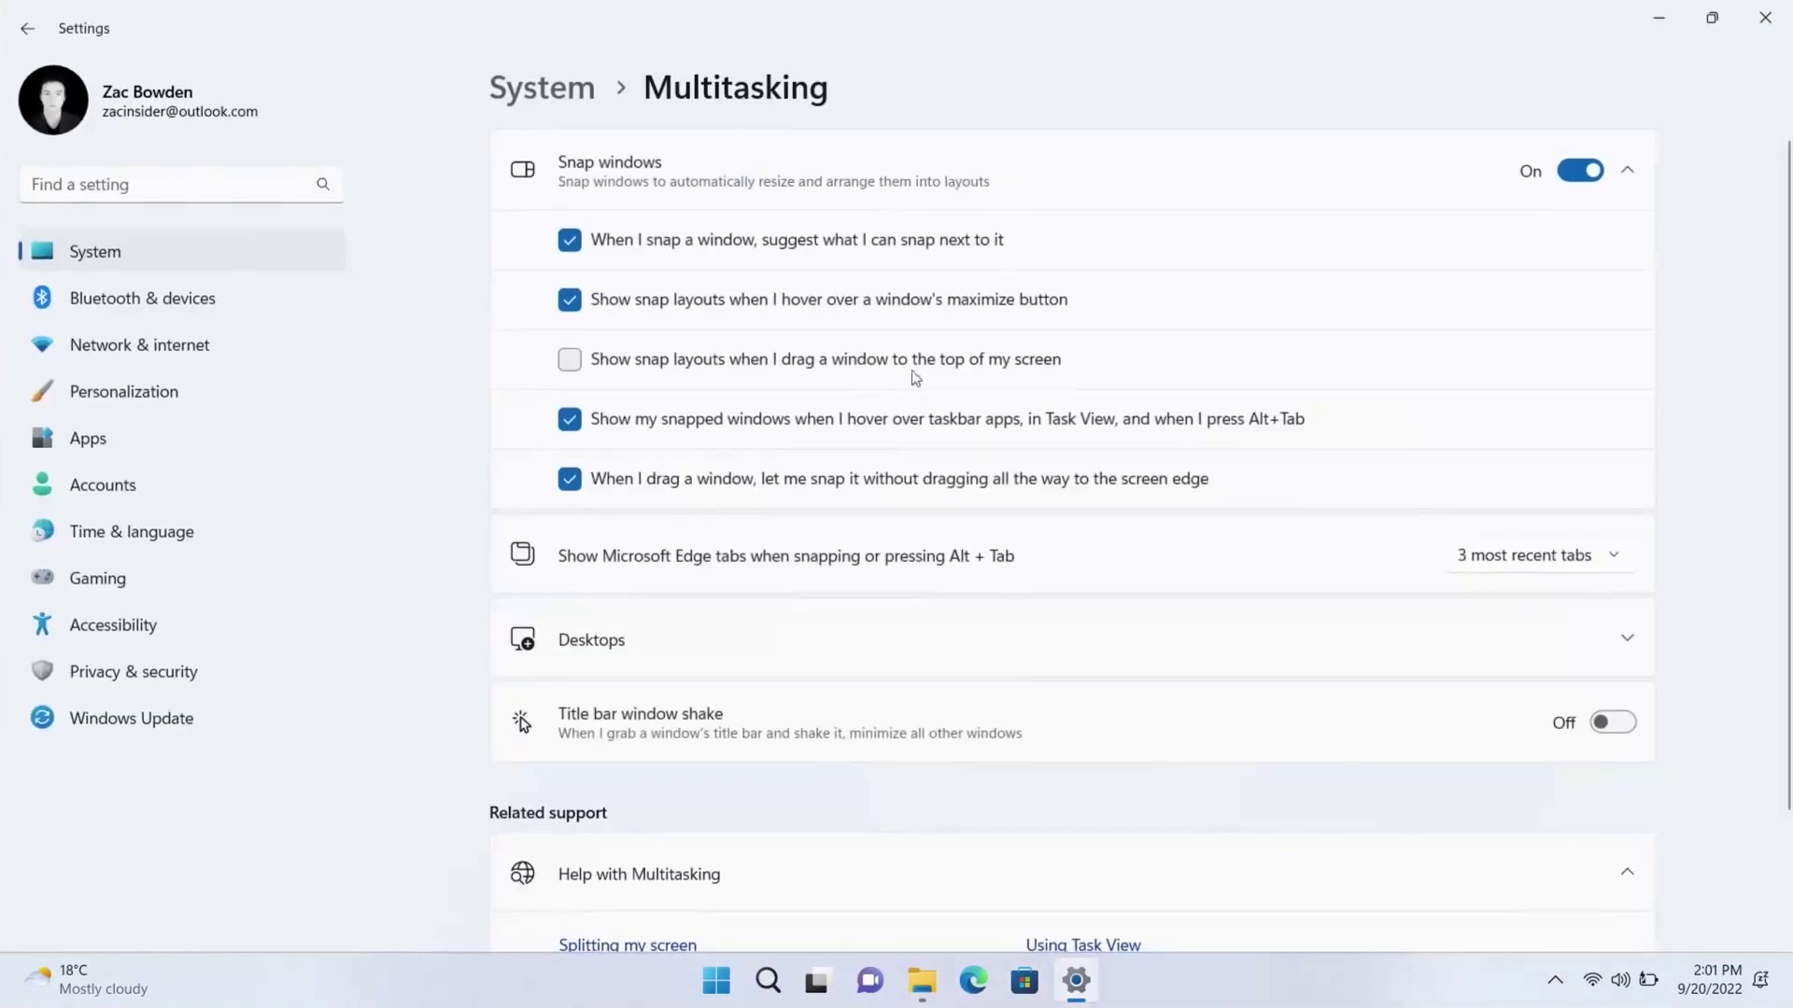
pyautogui.click(859, 366)
pyautogui.moveTo(1273, 13); pyautogui.dragTo(1128, 523)
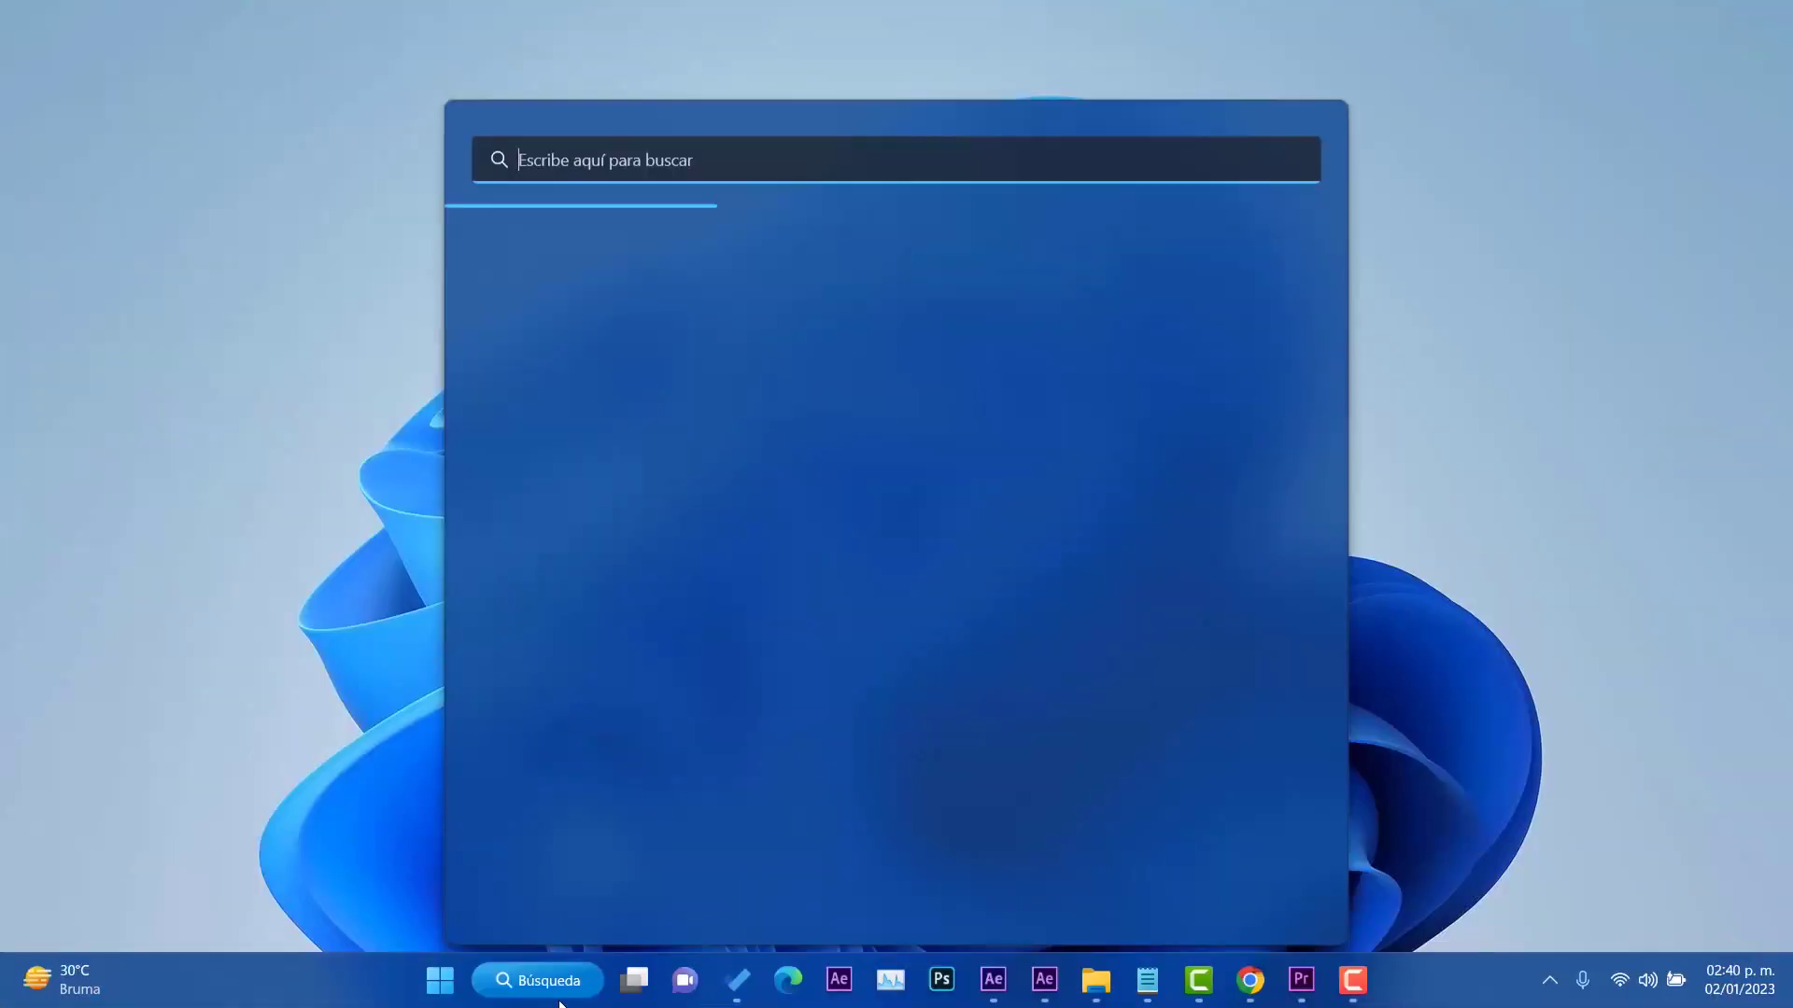
# Search Windows for cleanmgr and open Liberador de espacio en disco for drive C:.
pyautogui.write('cleanmgr')
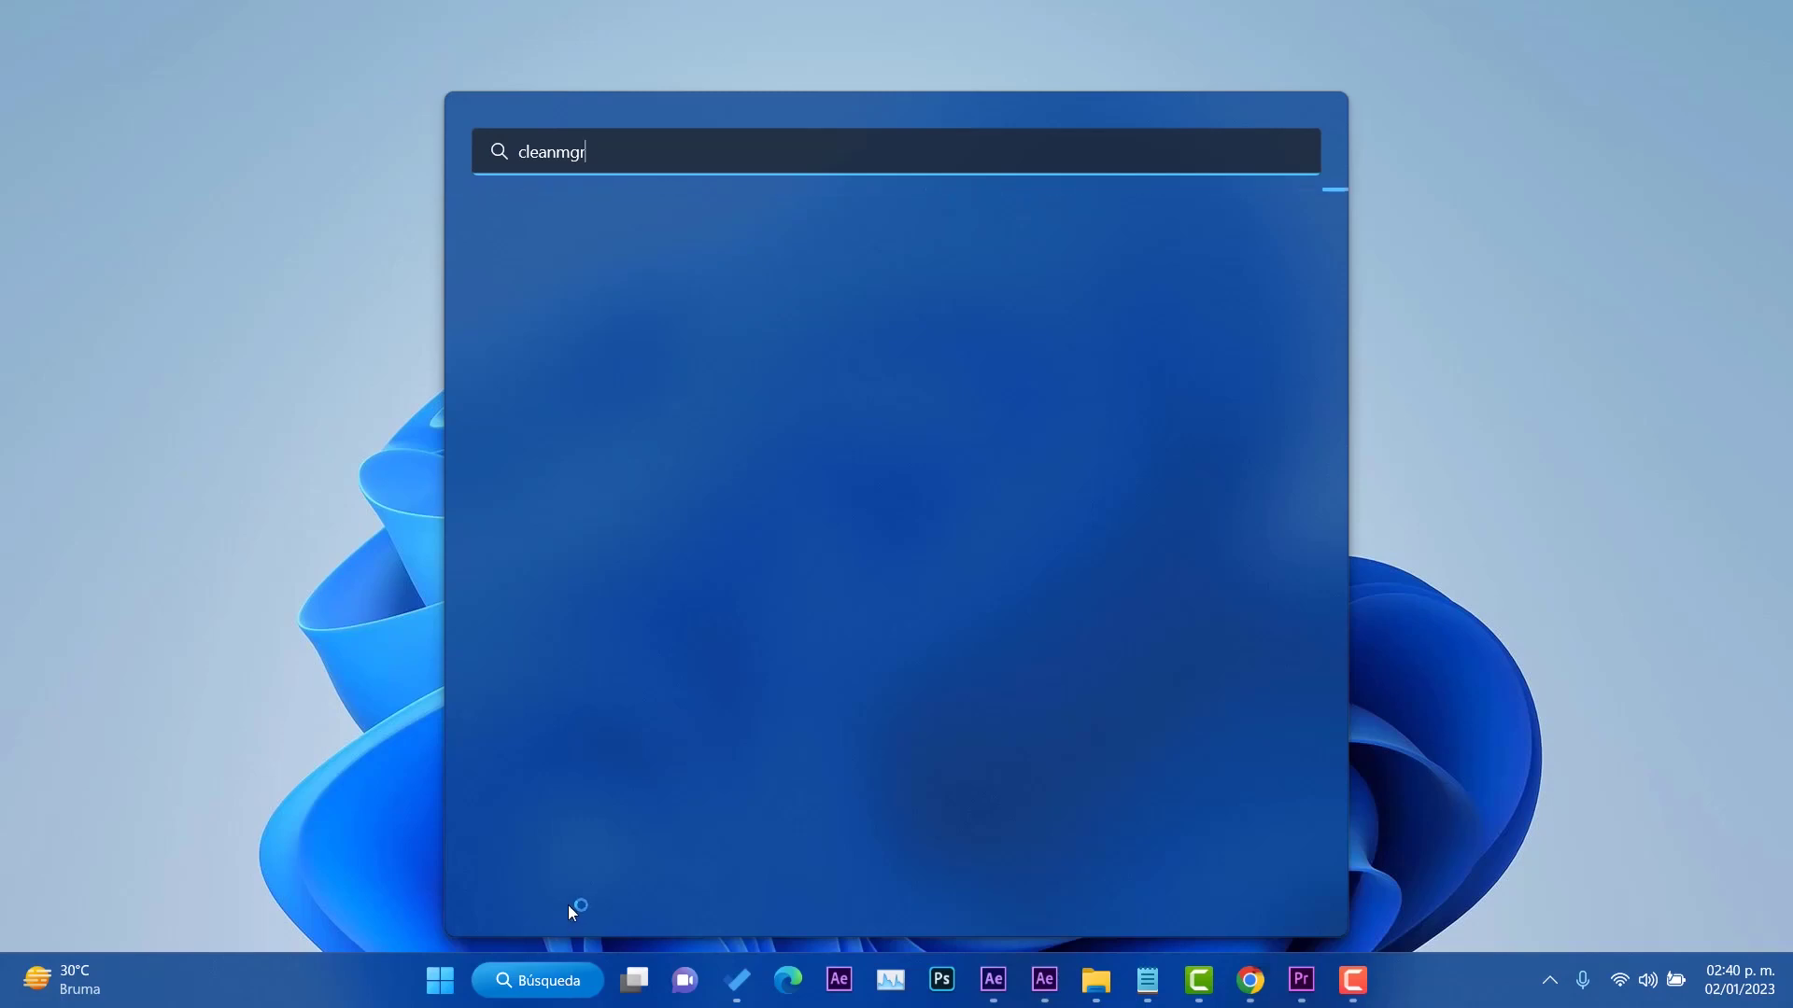
pyautogui.click(460, 992)
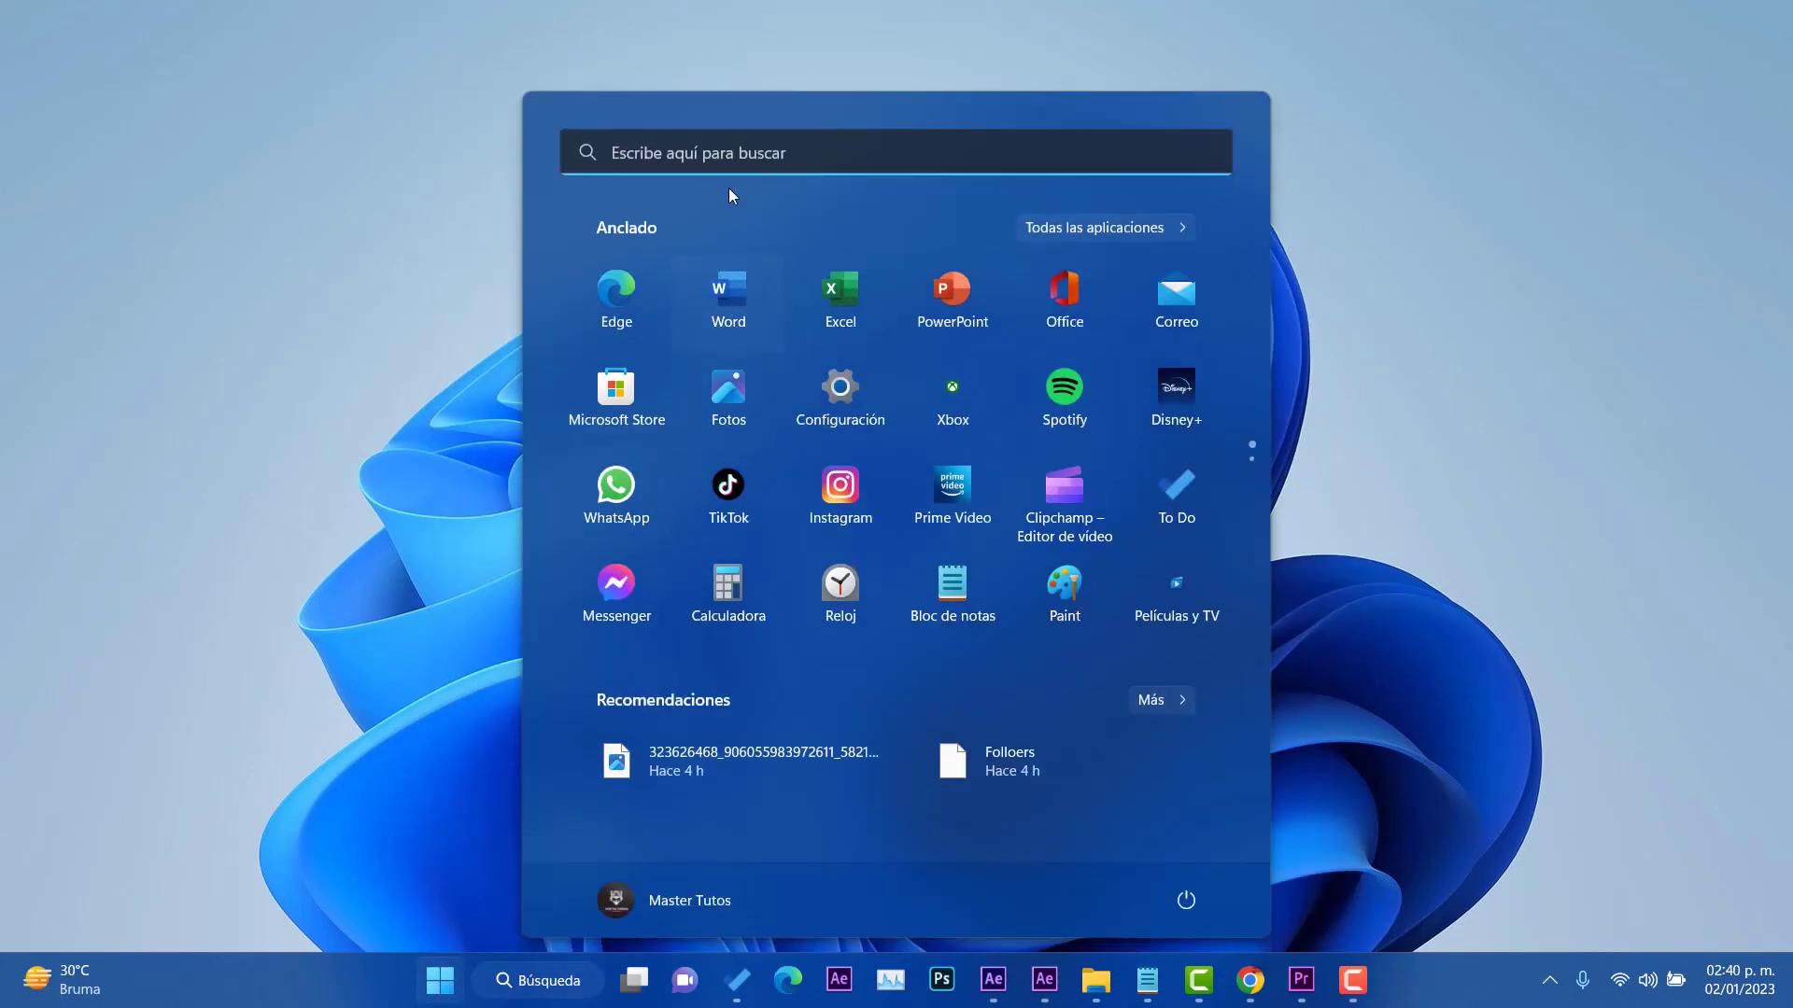
pyautogui.click(734, 164)
pyautogui.write('d')
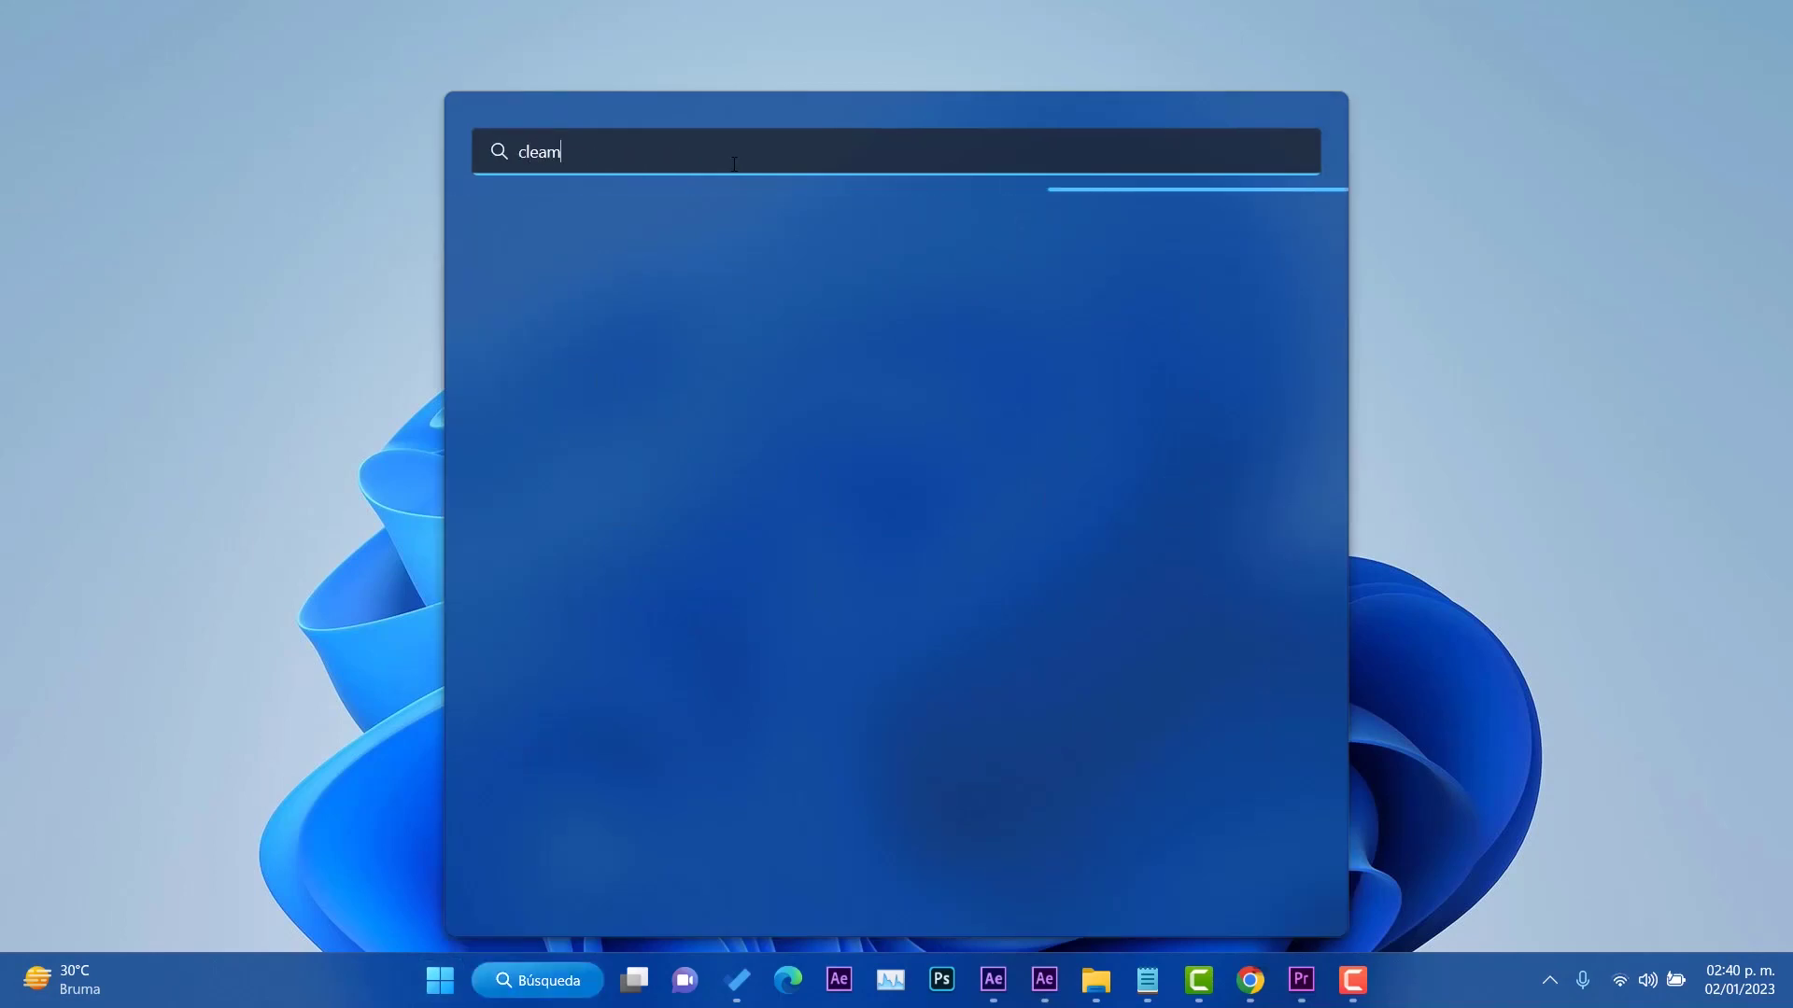
pyautogui.write('n')
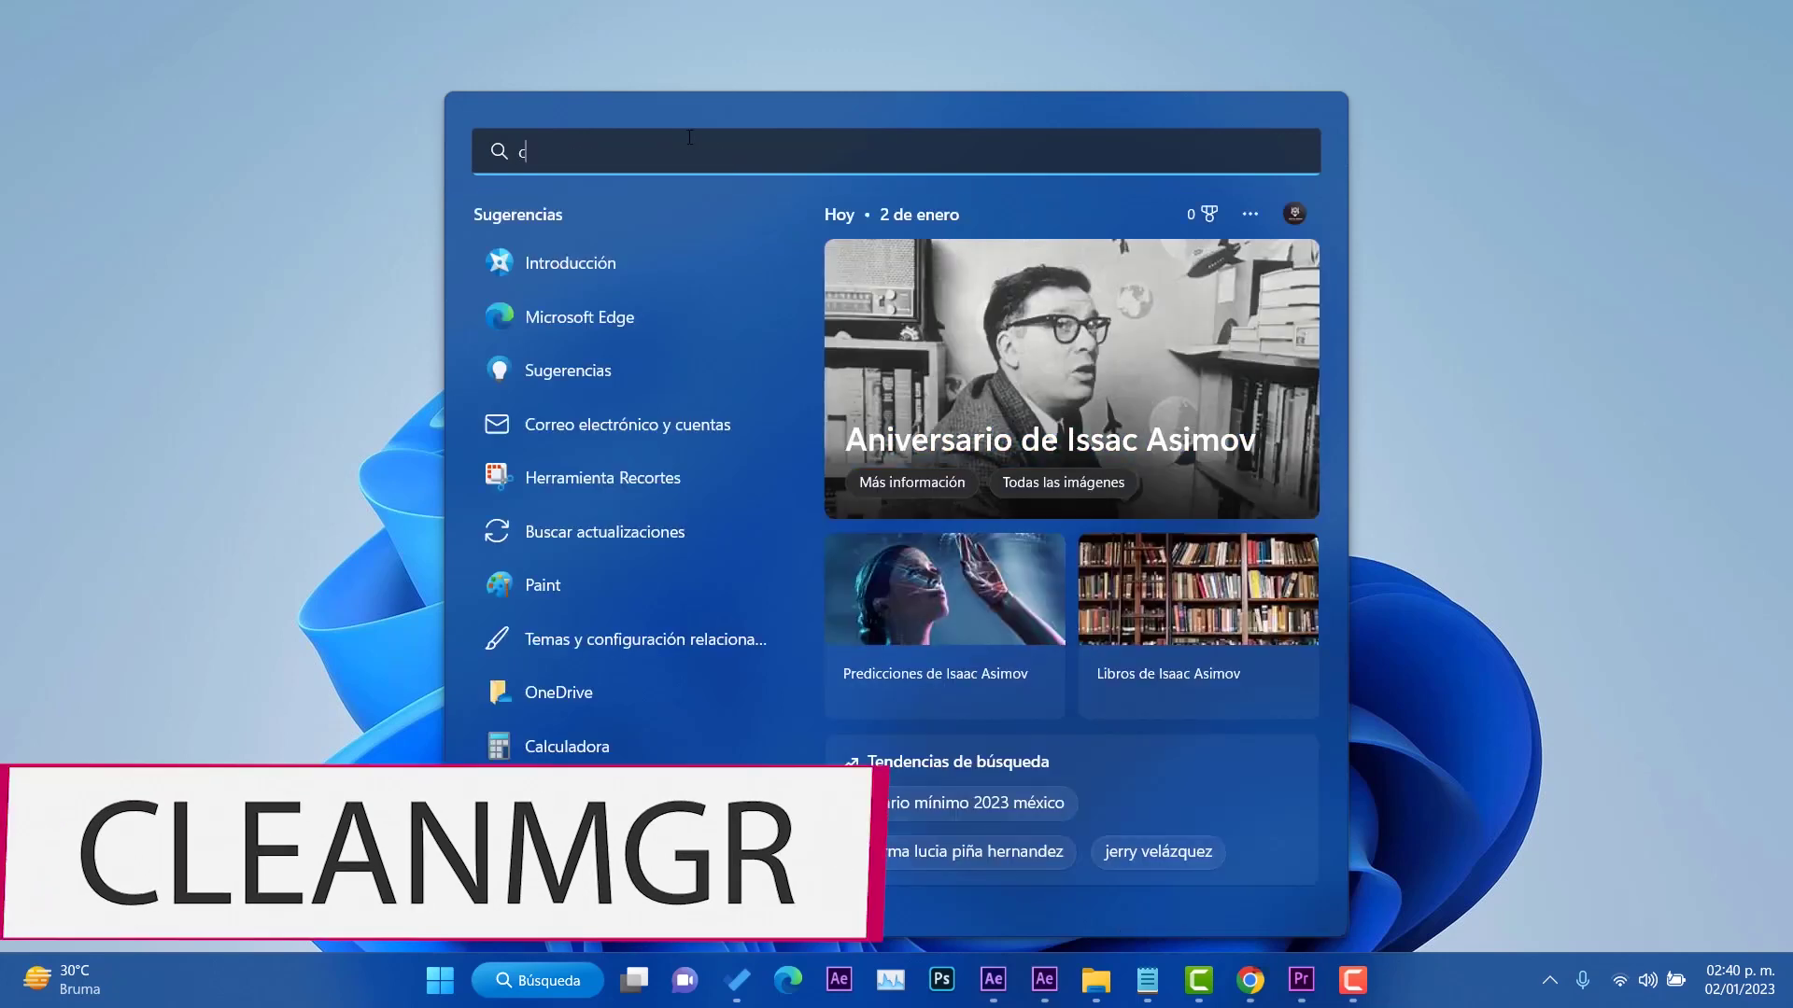
pyautogui.write('clean')
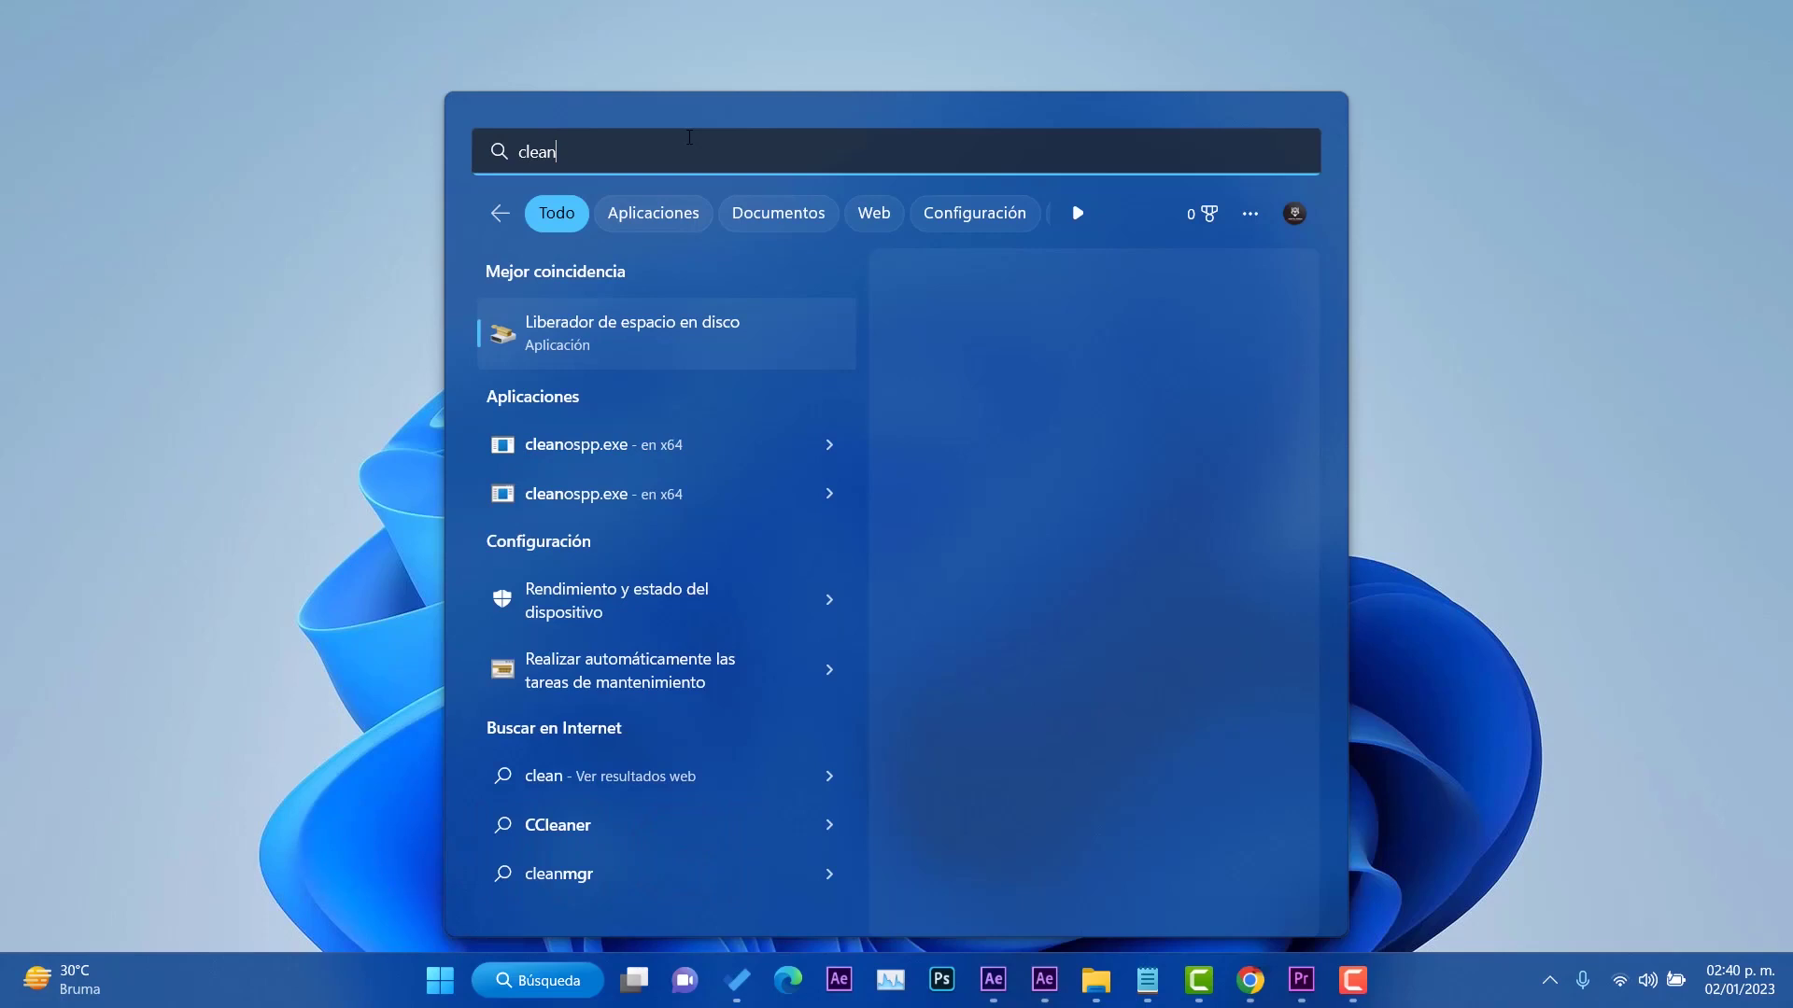
pyautogui.write('mgr')
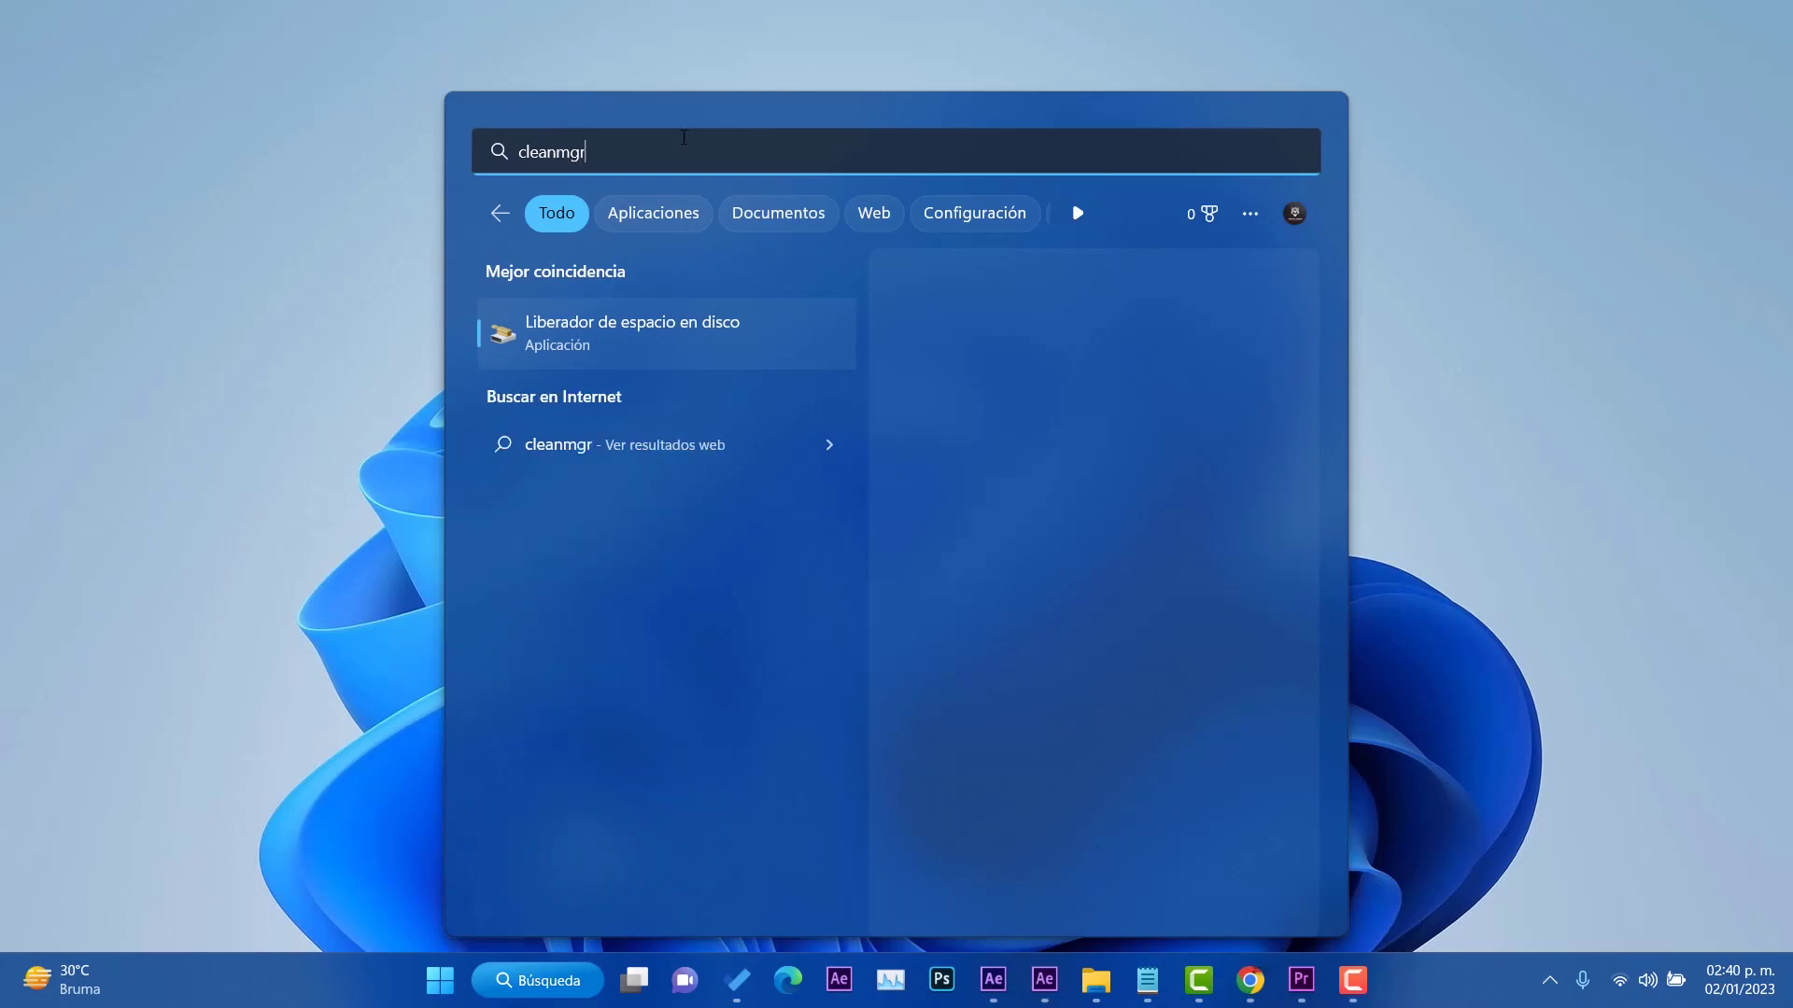
pyautogui.click(683, 324)
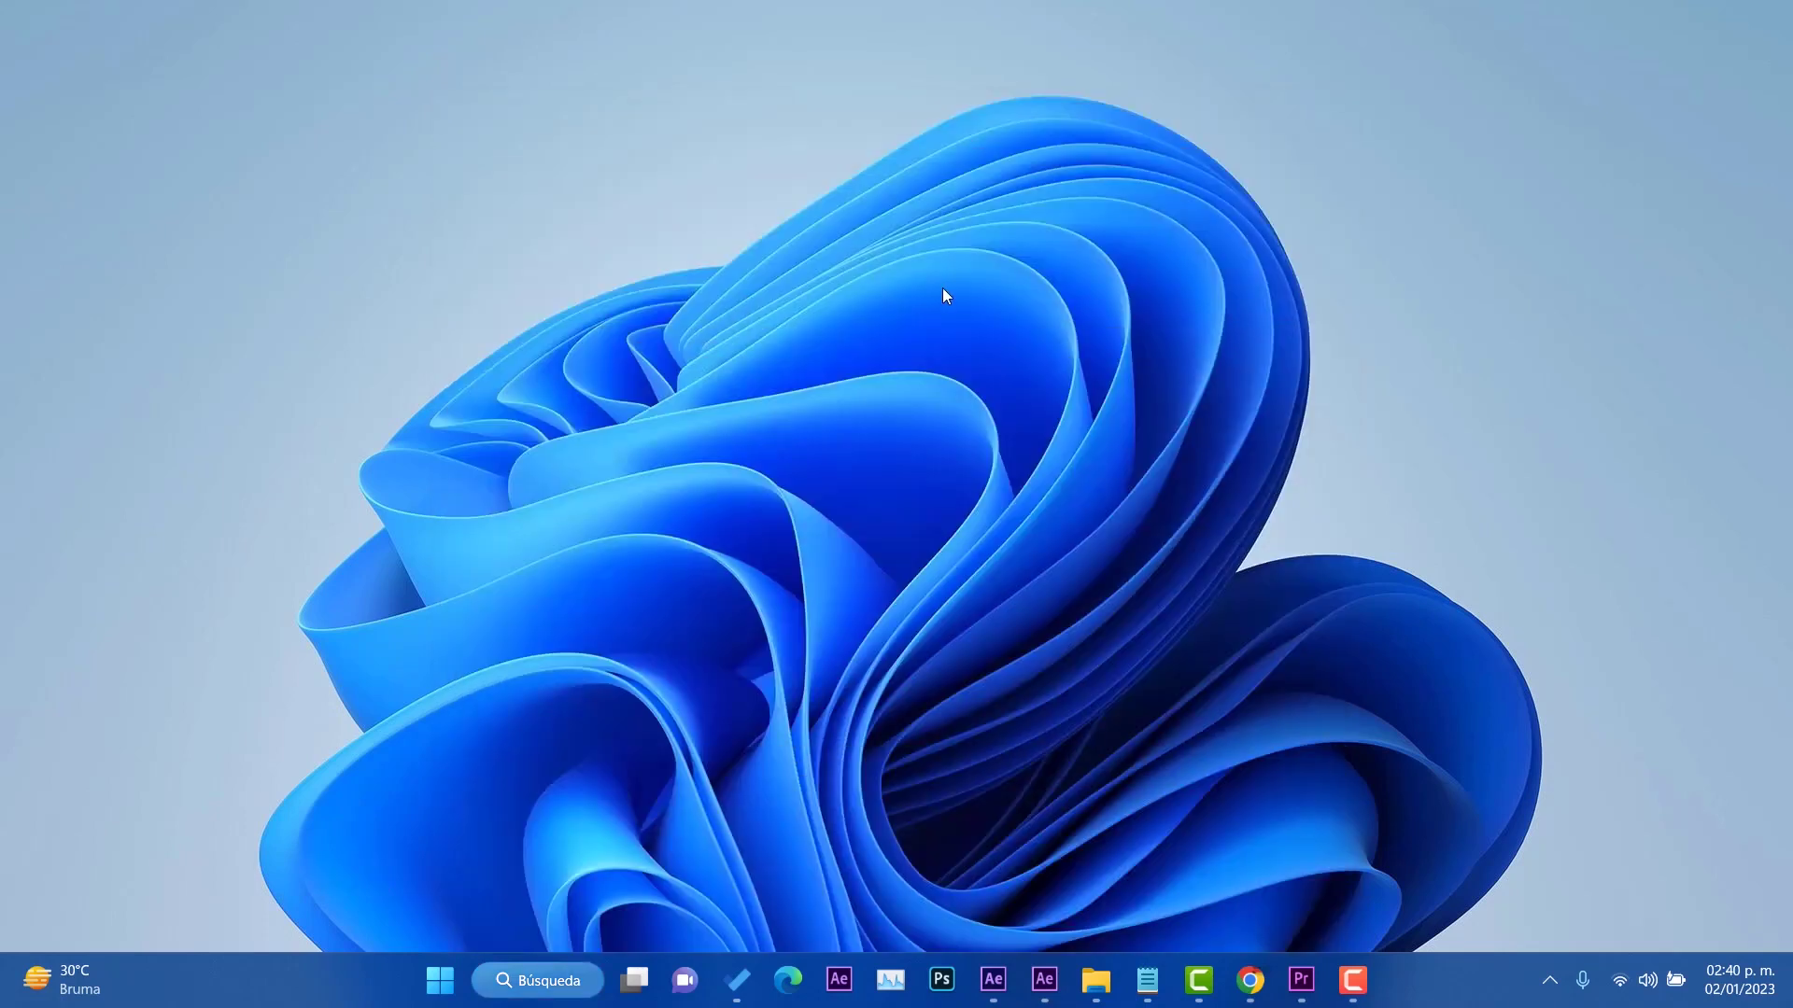
pyautogui.moveTo(309, 115); pyautogui.dragTo(781, 191)
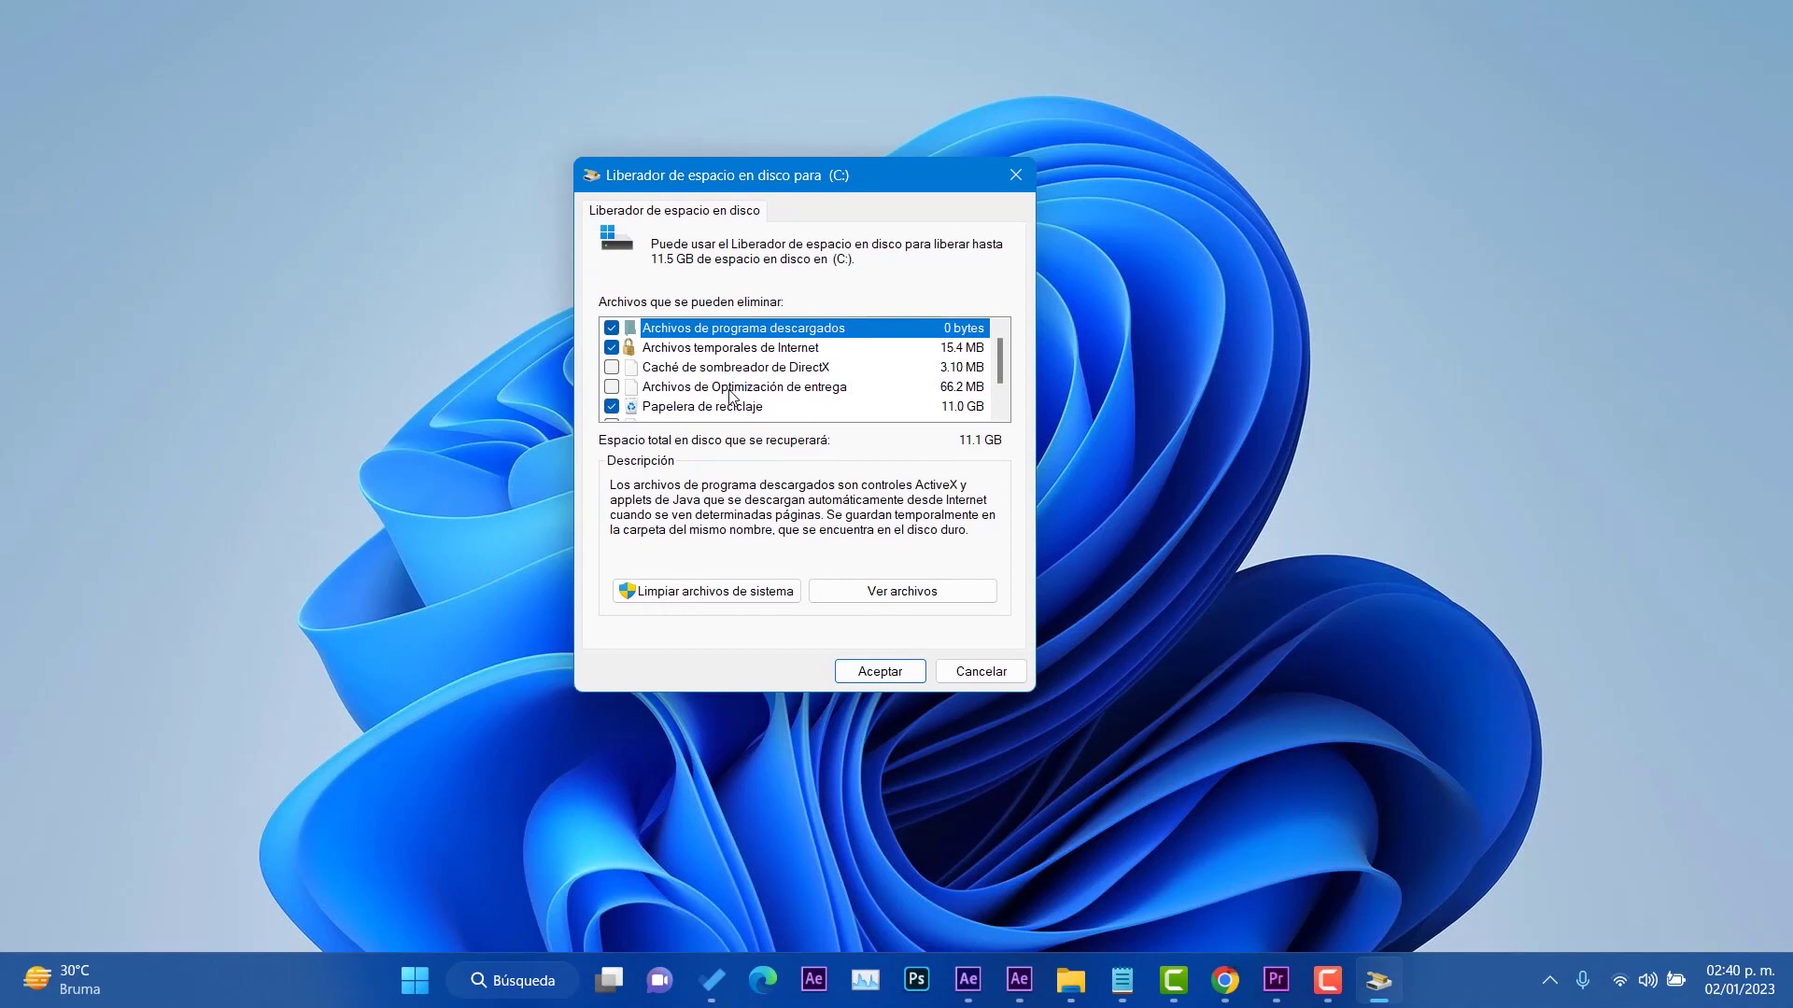
# Include Archivos temporales among the files to delete from drive C: and review the list of file categories.
pyautogui.scroll(-1, 766, 387)
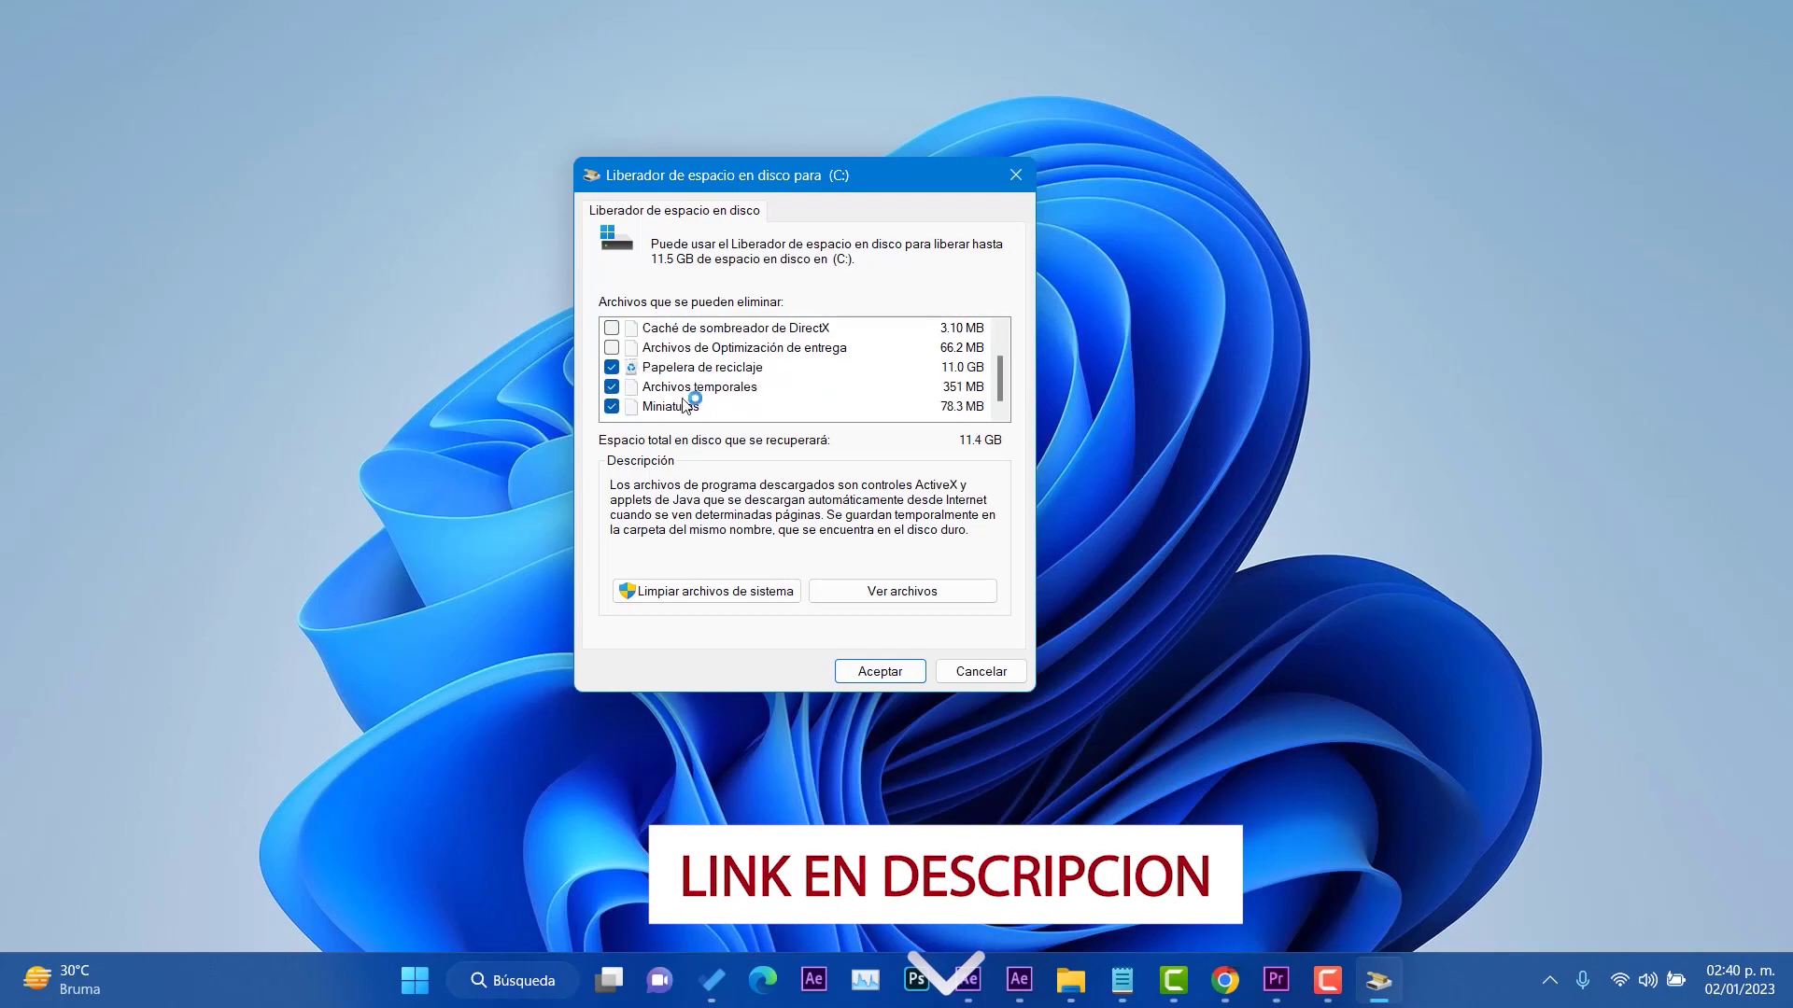
pyautogui.scroll(1, 734, 410)
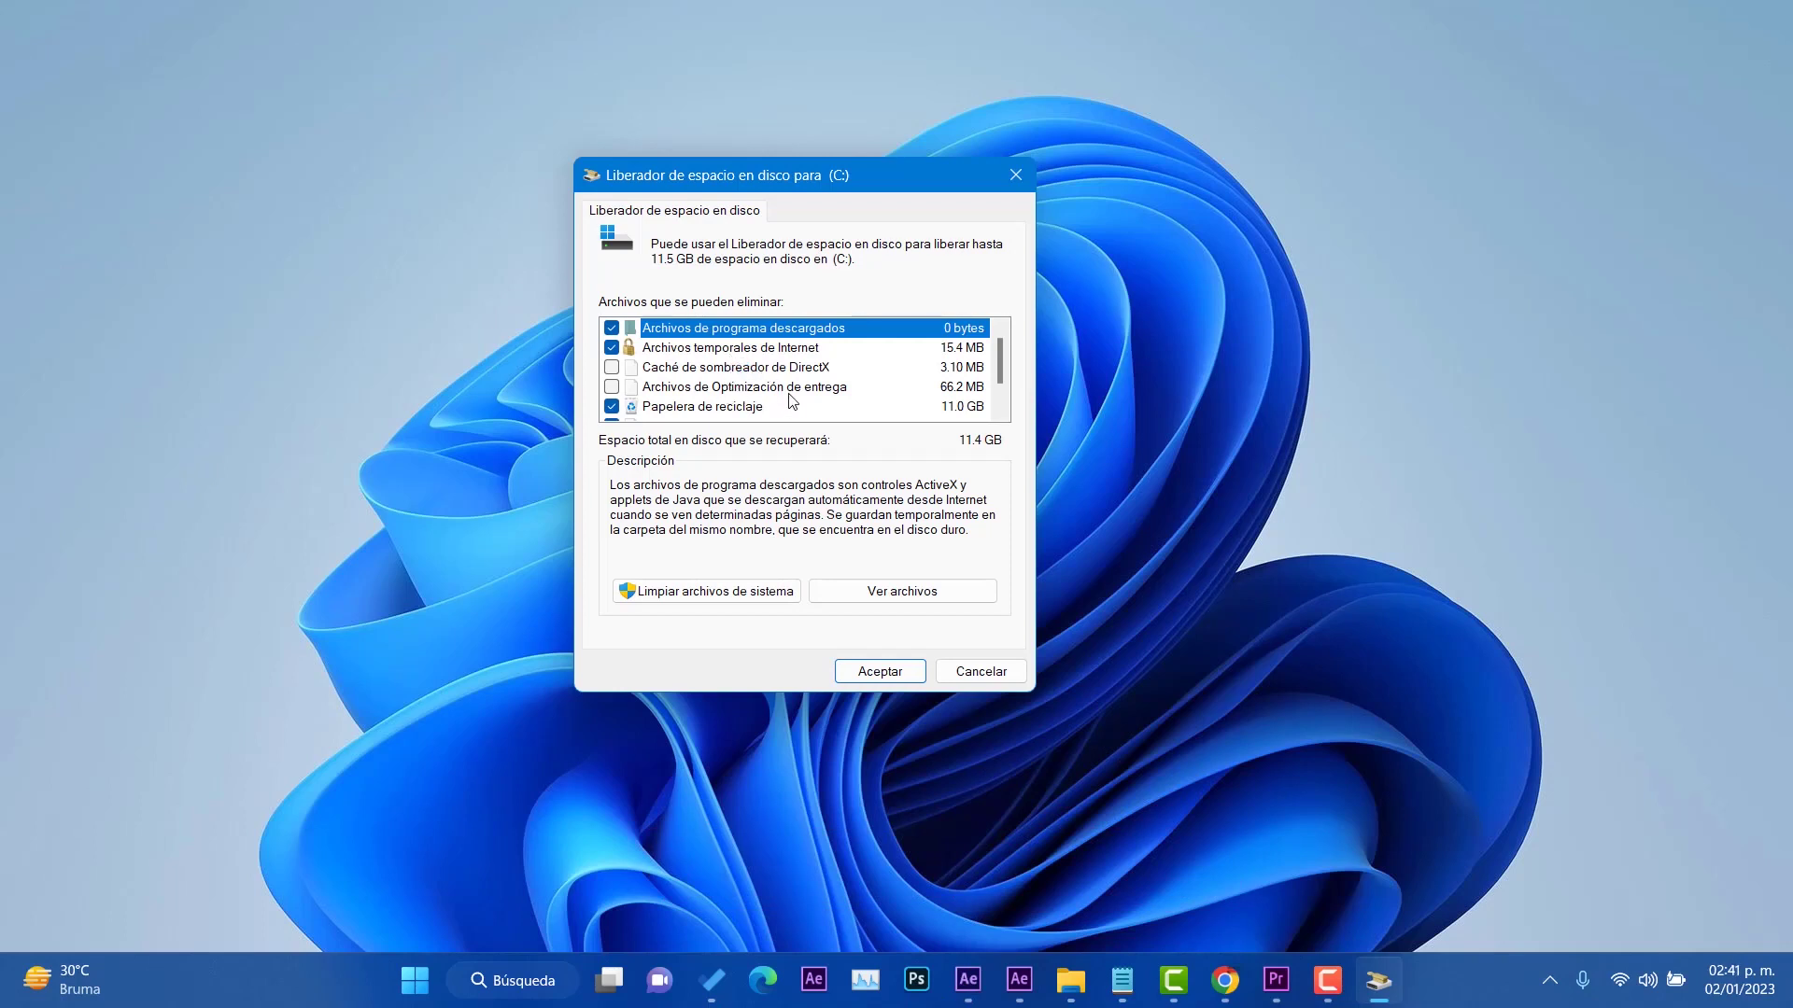
pyautogui.scroll(-1, 796, 406)
pyautogui.scroll(1, 795, 406)
pyautogui.scroll(-1, 796, 406)
pyautogui.scroll(1, 795, 406)
pyautogui.moveTo(761, 161); pyautogui.dragTo(762, 168)
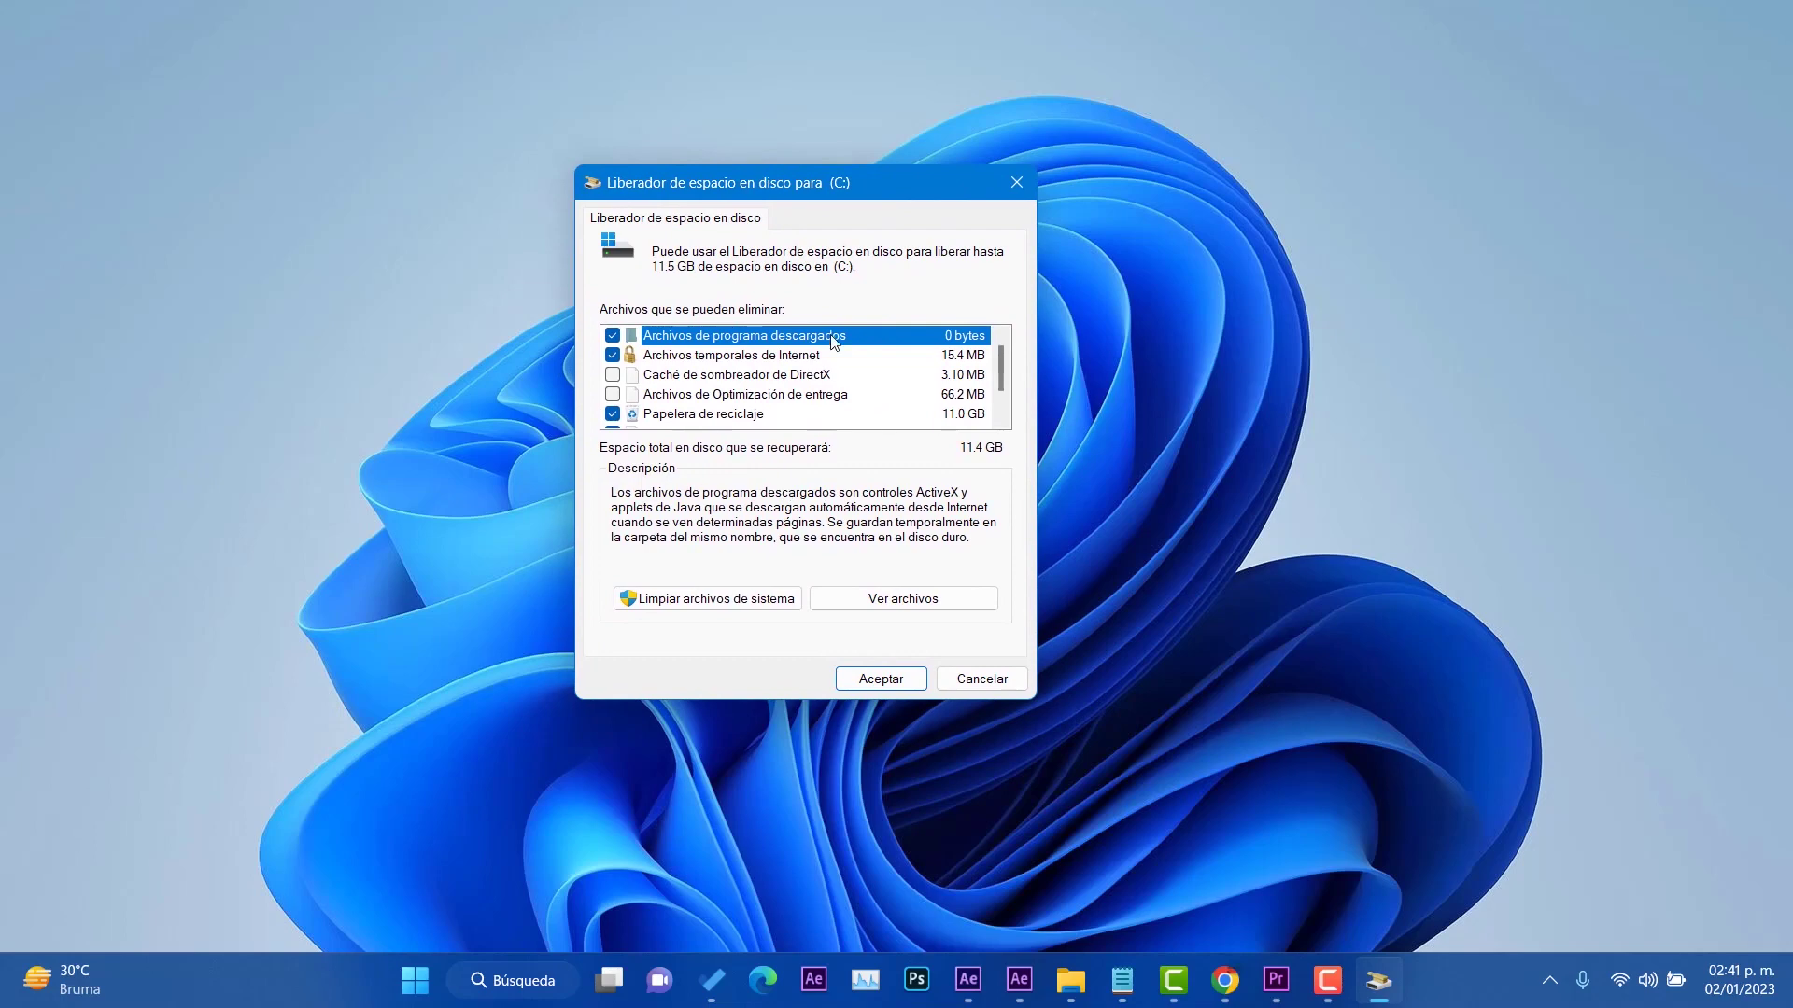
# Accept the cleanup selection and confirm the permanent deletion of the files.
pyautogui.click(881, 679)
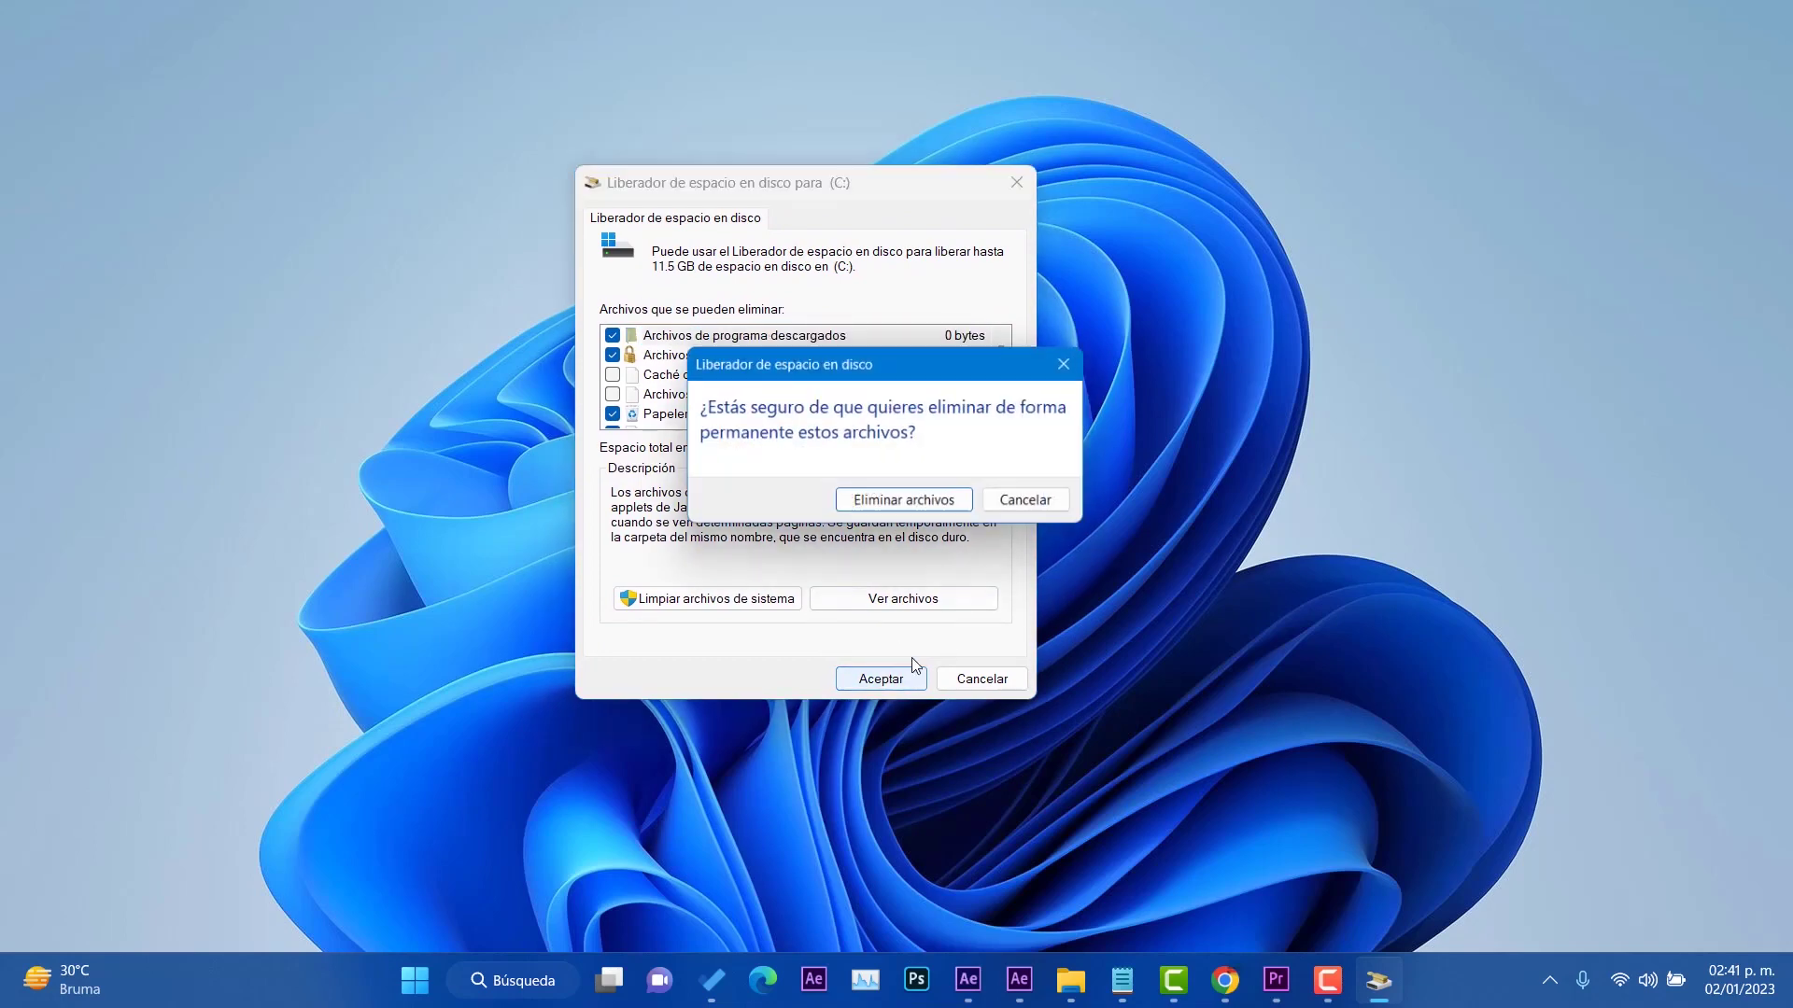
pyautogui.click(938, 503)
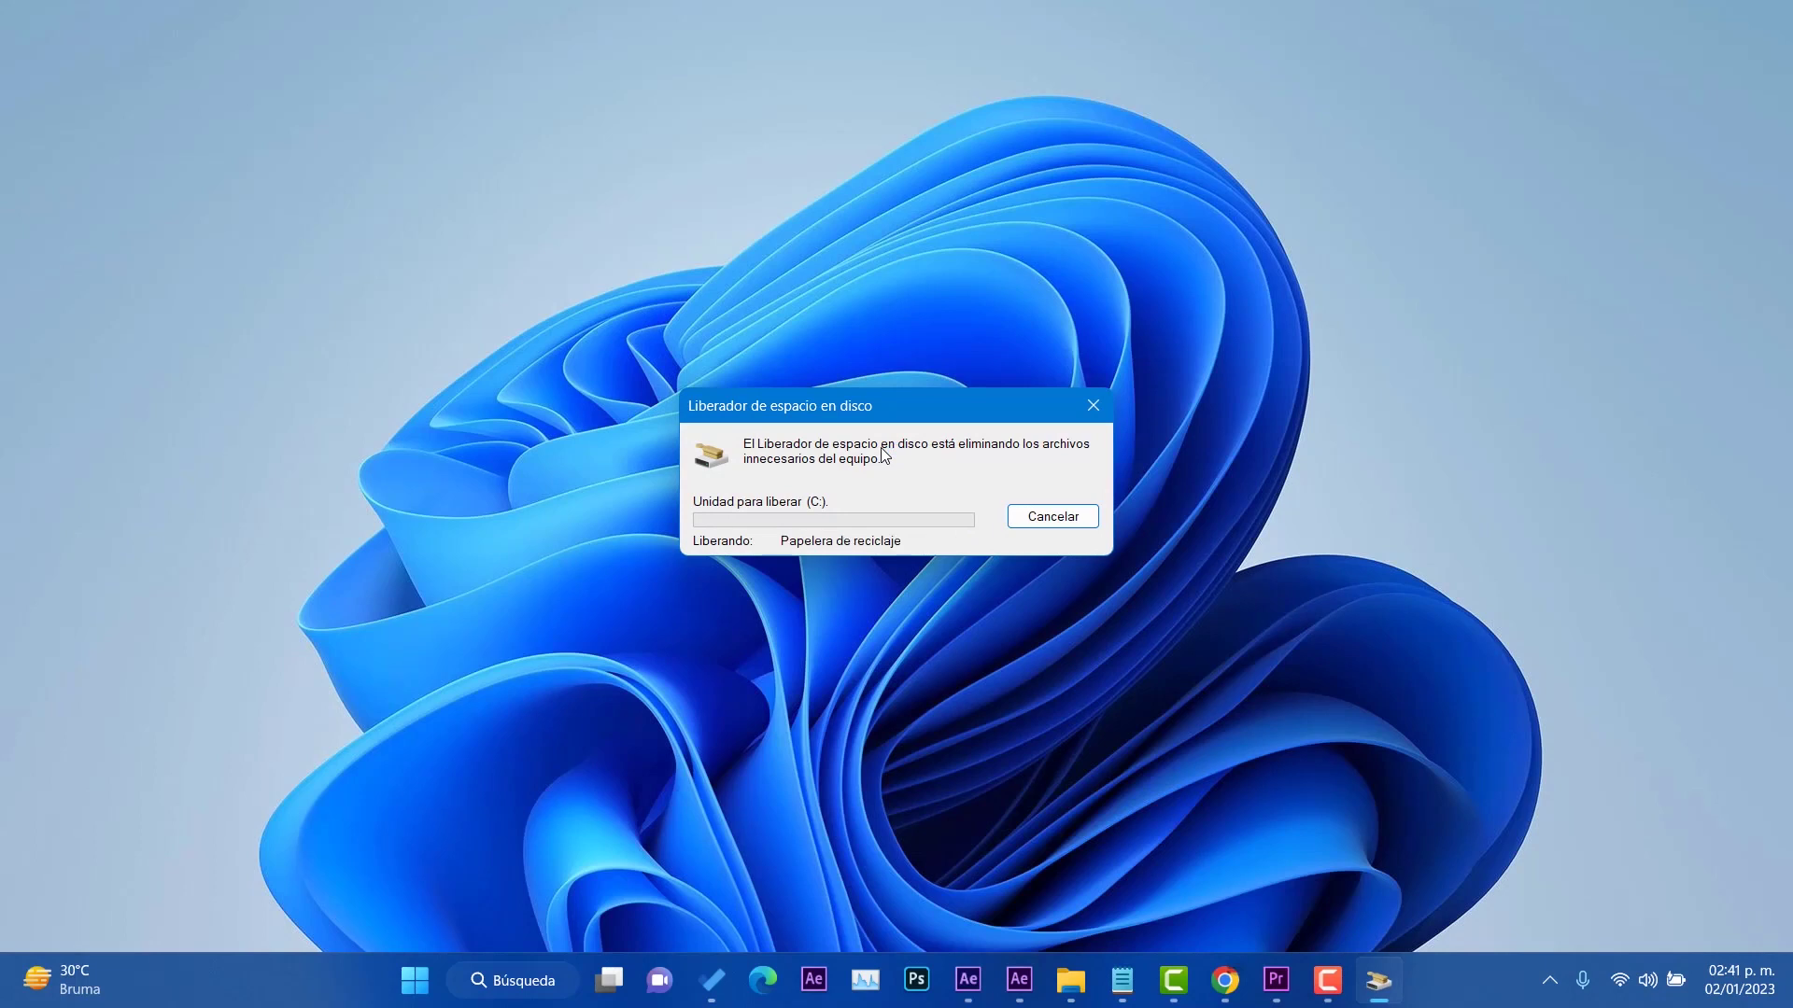
pyautogui.moveTo(901, 421); pyautogui.dragTo(886, 428)
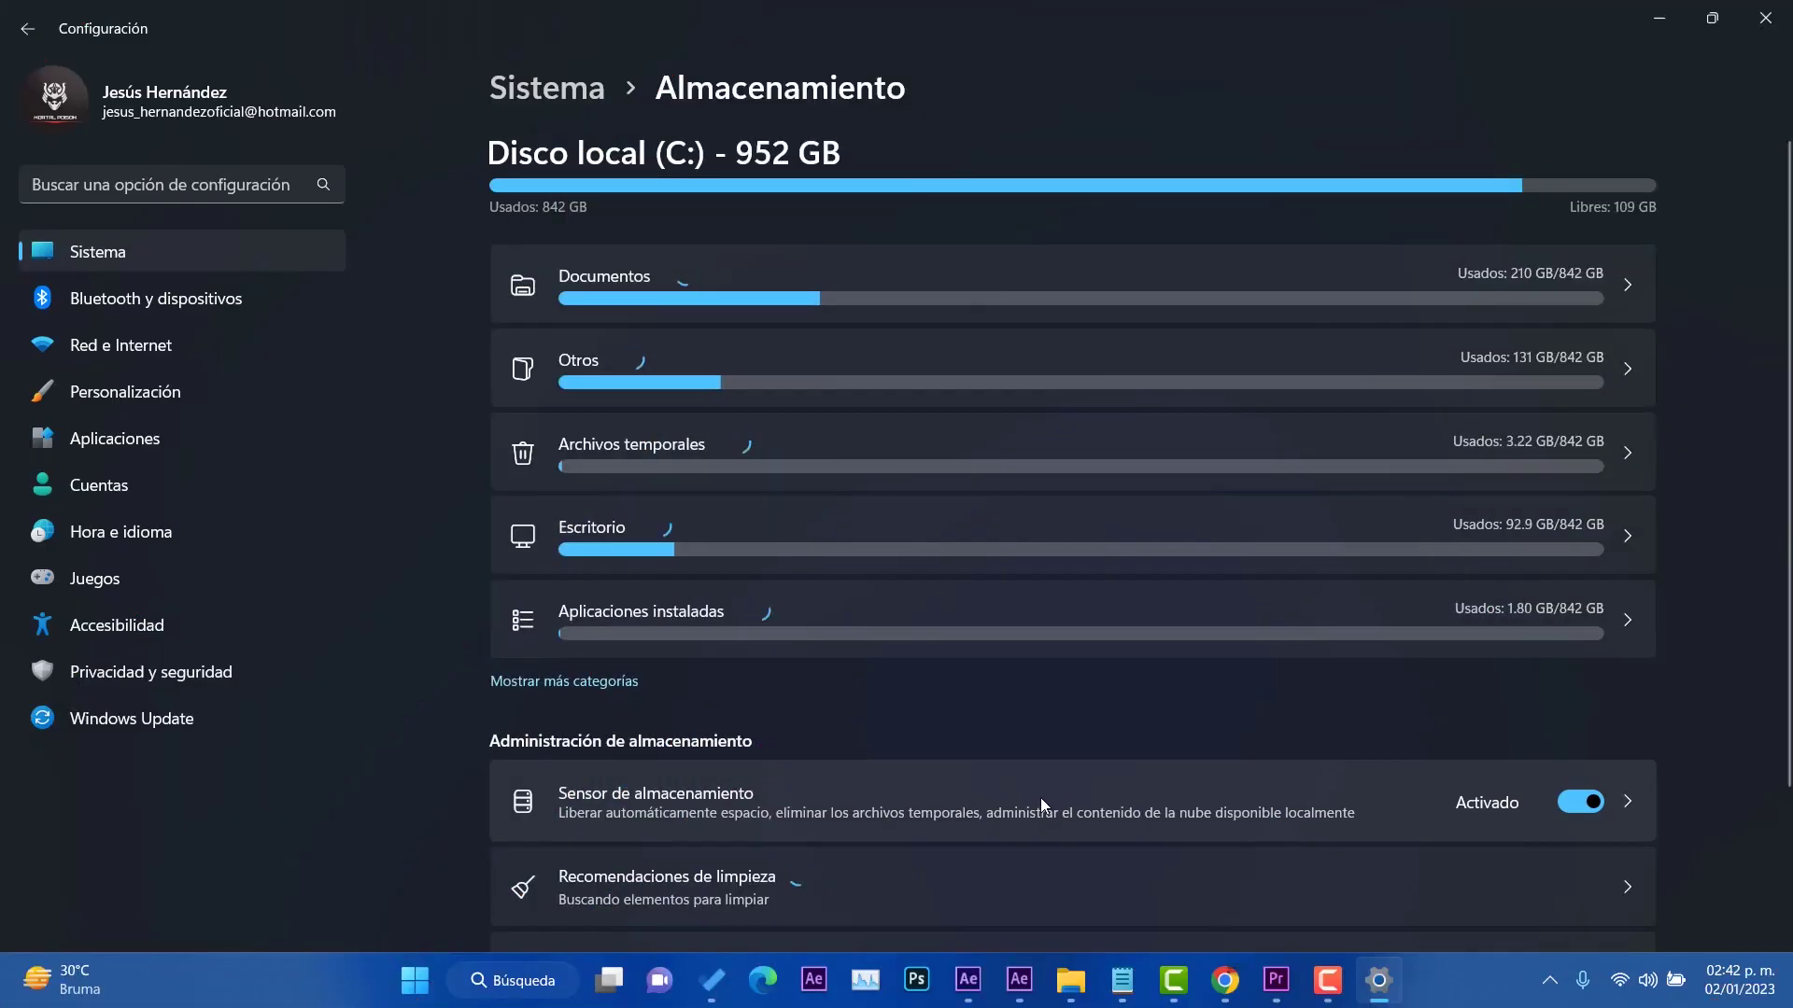
# Expand Configuración avanzada de almacenamiento in the Almacenamiento settings and look over its options.
pyautogui.scroll(-2, 1040, 797)
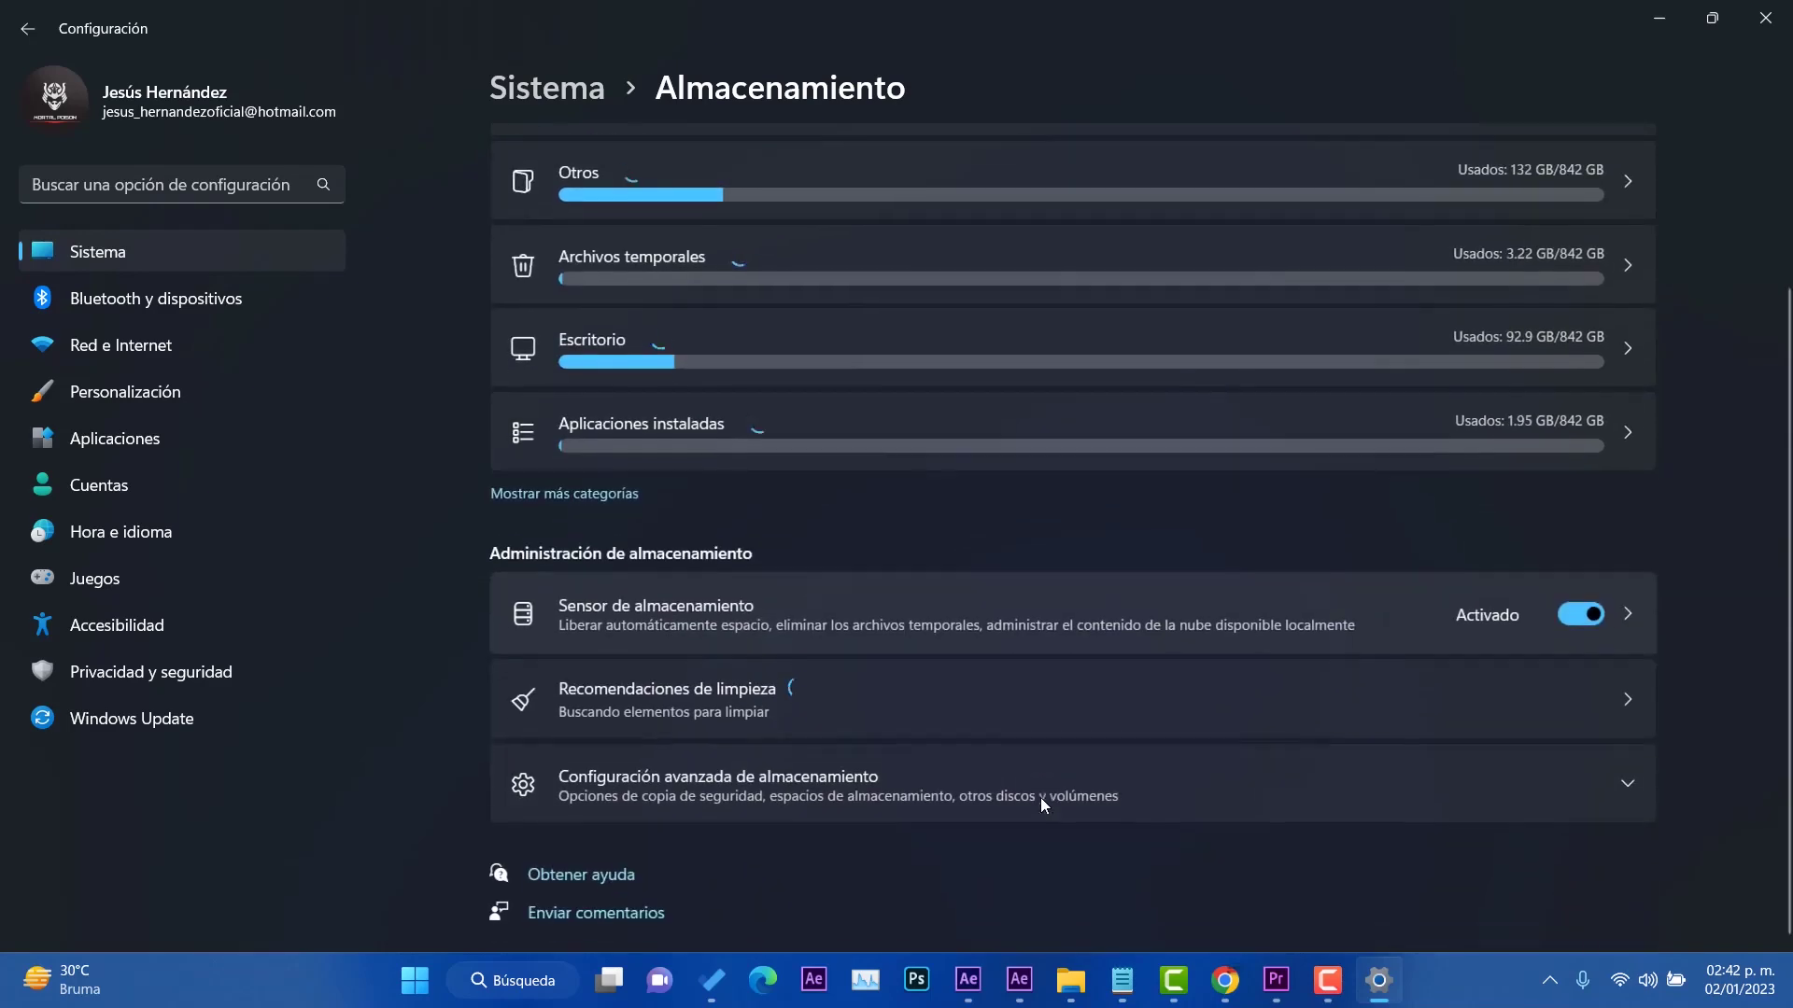
pyautogui.click(1036, 786)
pyautogui.scroll(-3, 1045, 789)
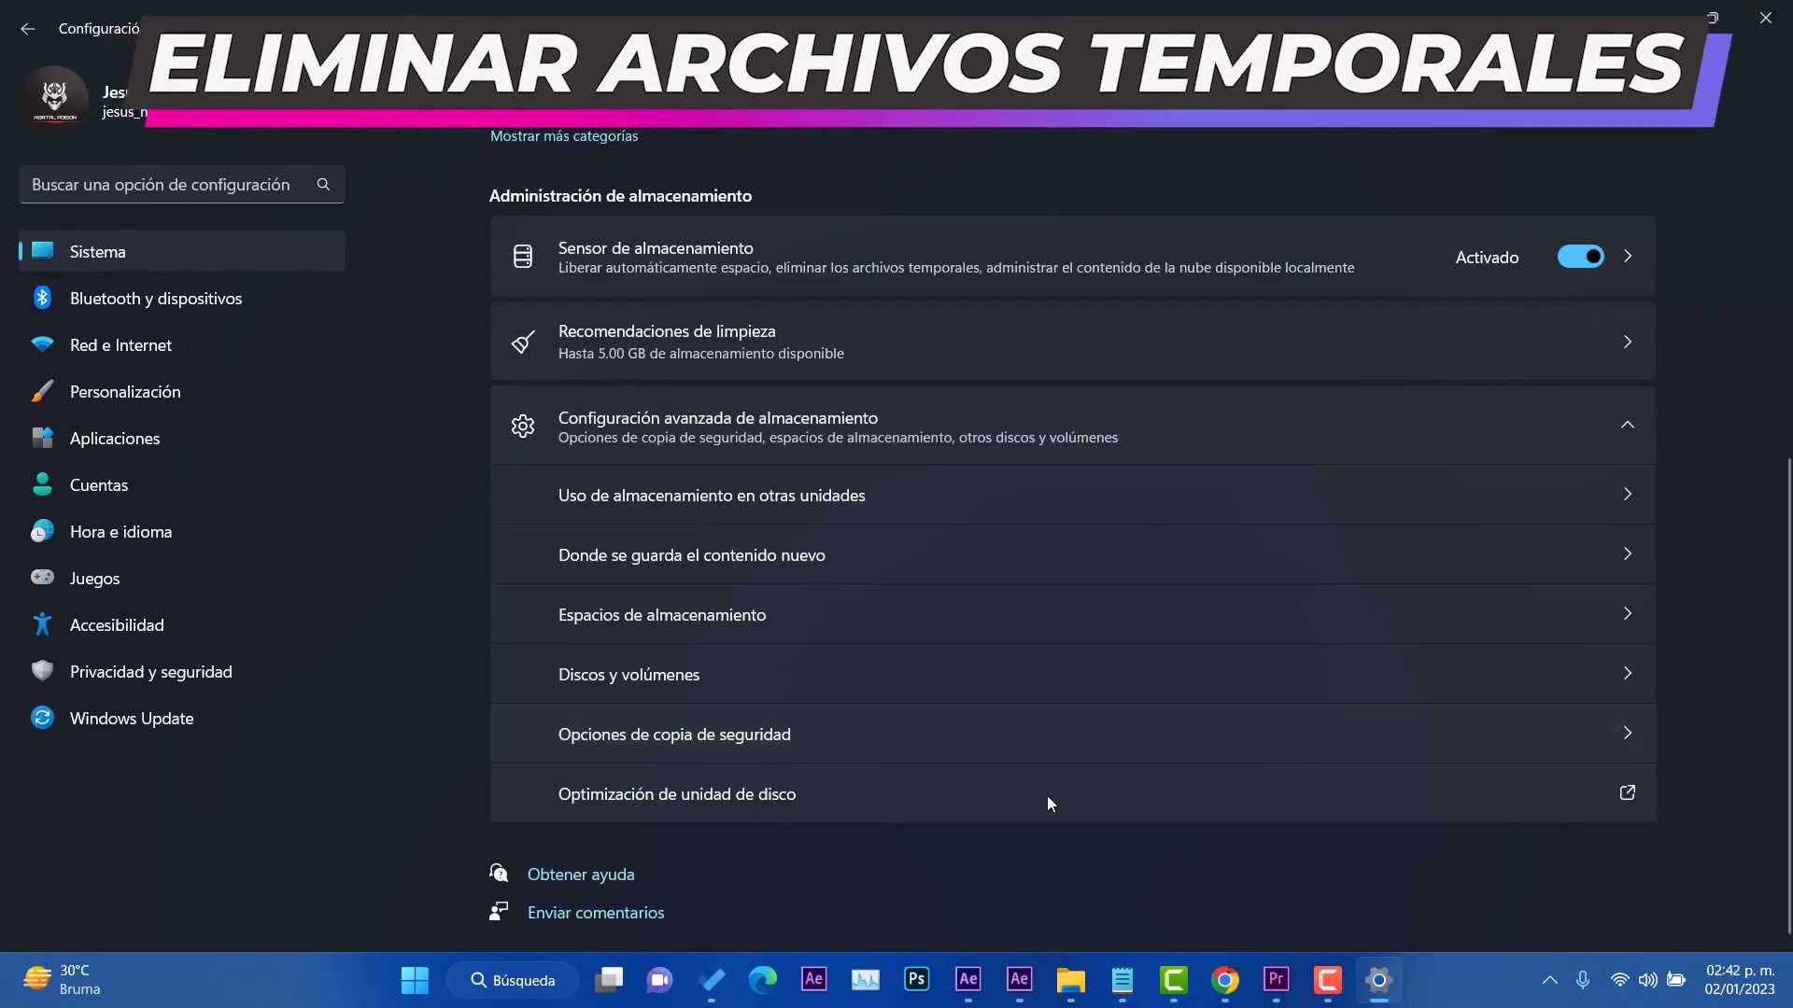
pyautogui.scroll(5, 1045, 796)
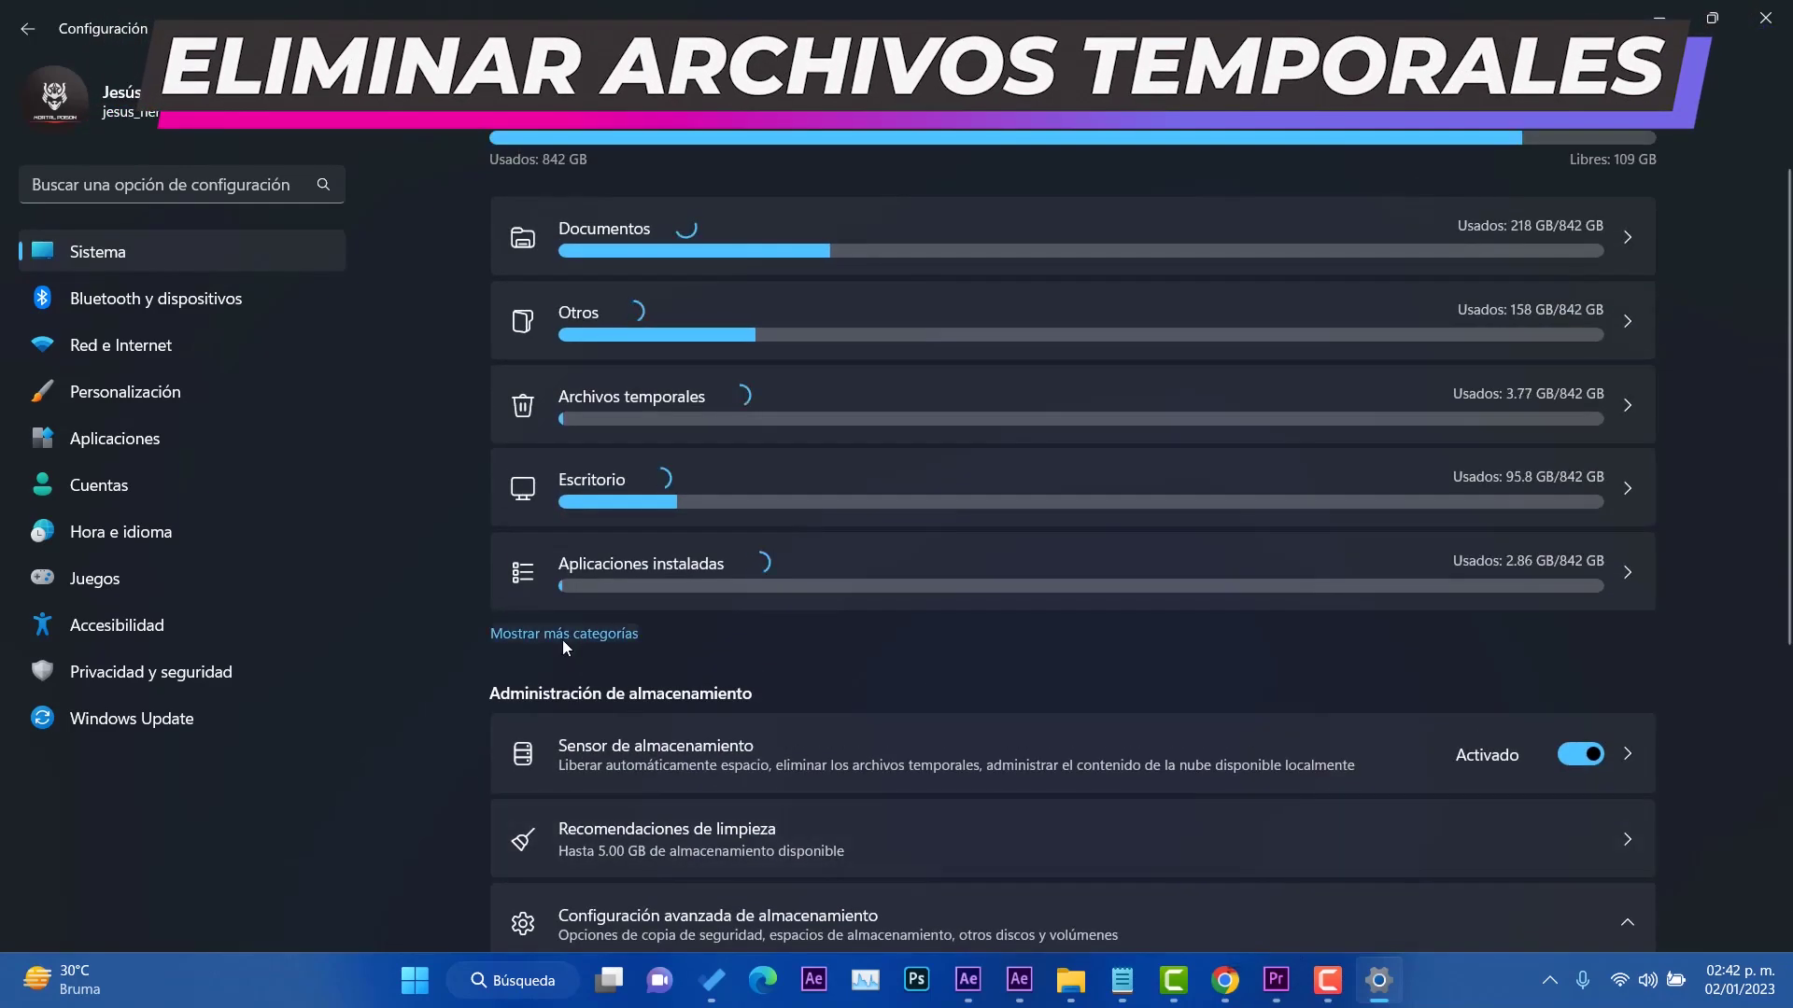
# Show more storage categories for the local disk and view the Documentos category details.
pyautogui.click(563, 635)
pyautogui.click(883, 374)
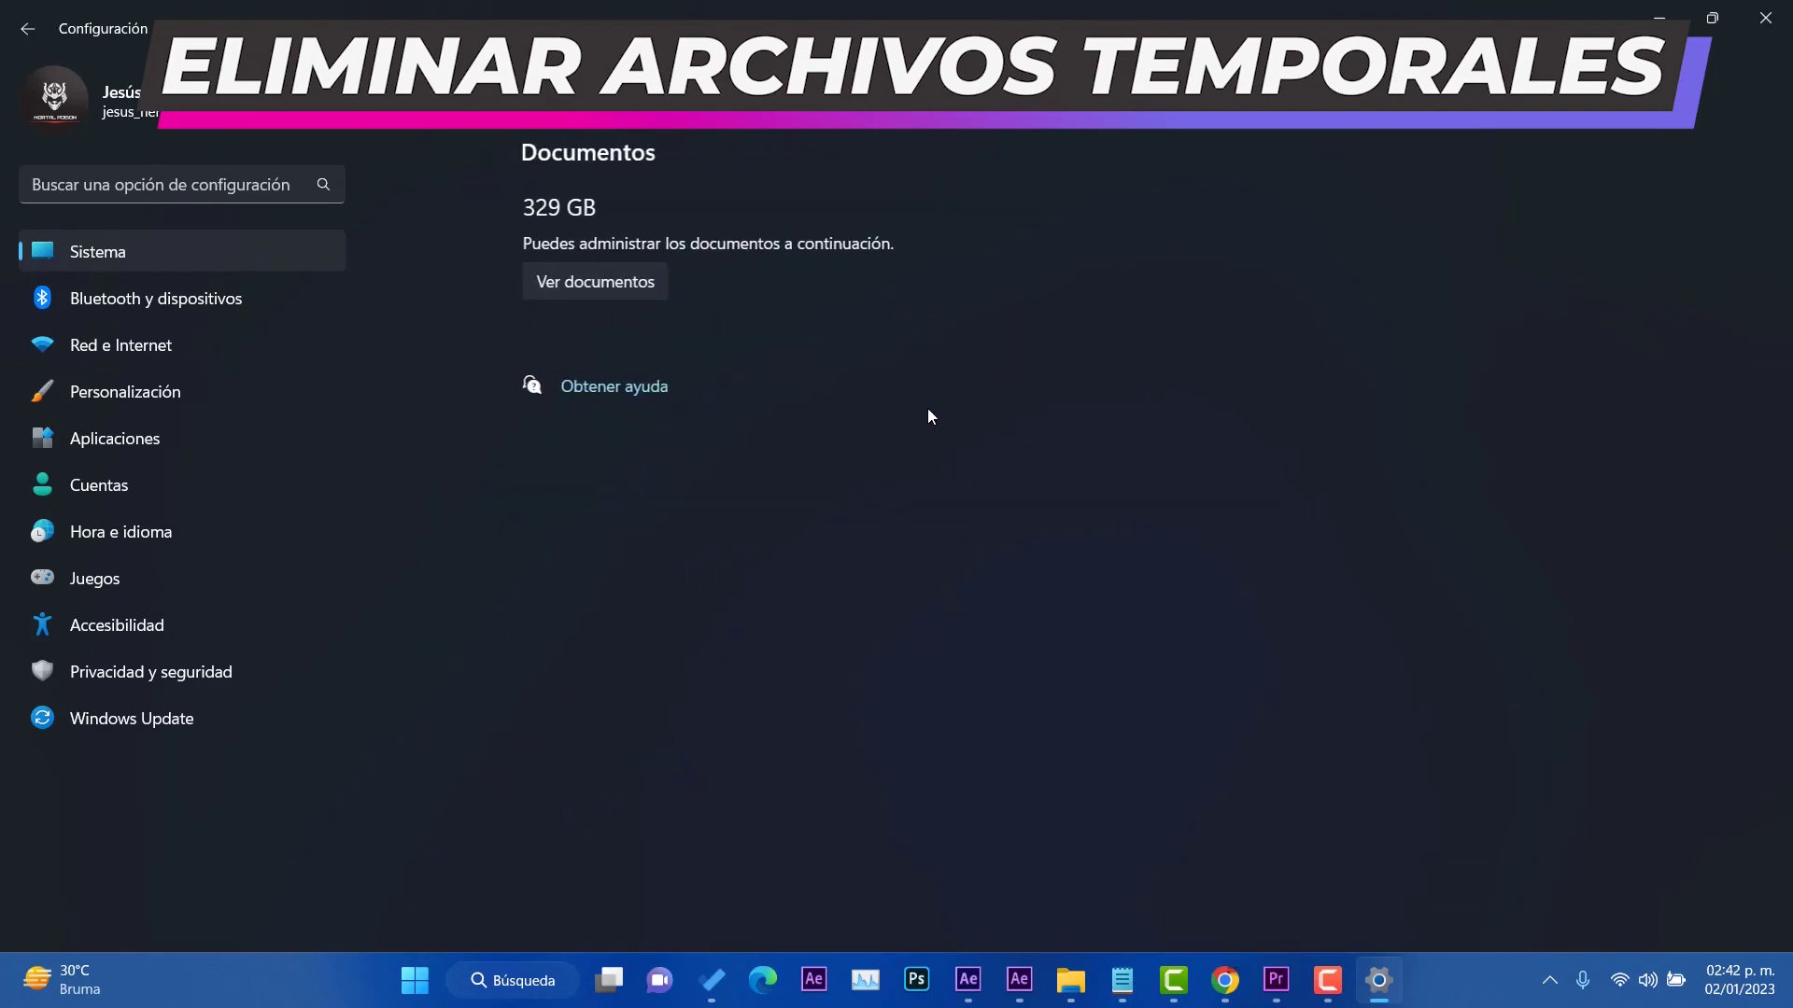
pyautogui.hotkey('alt', 'Left')
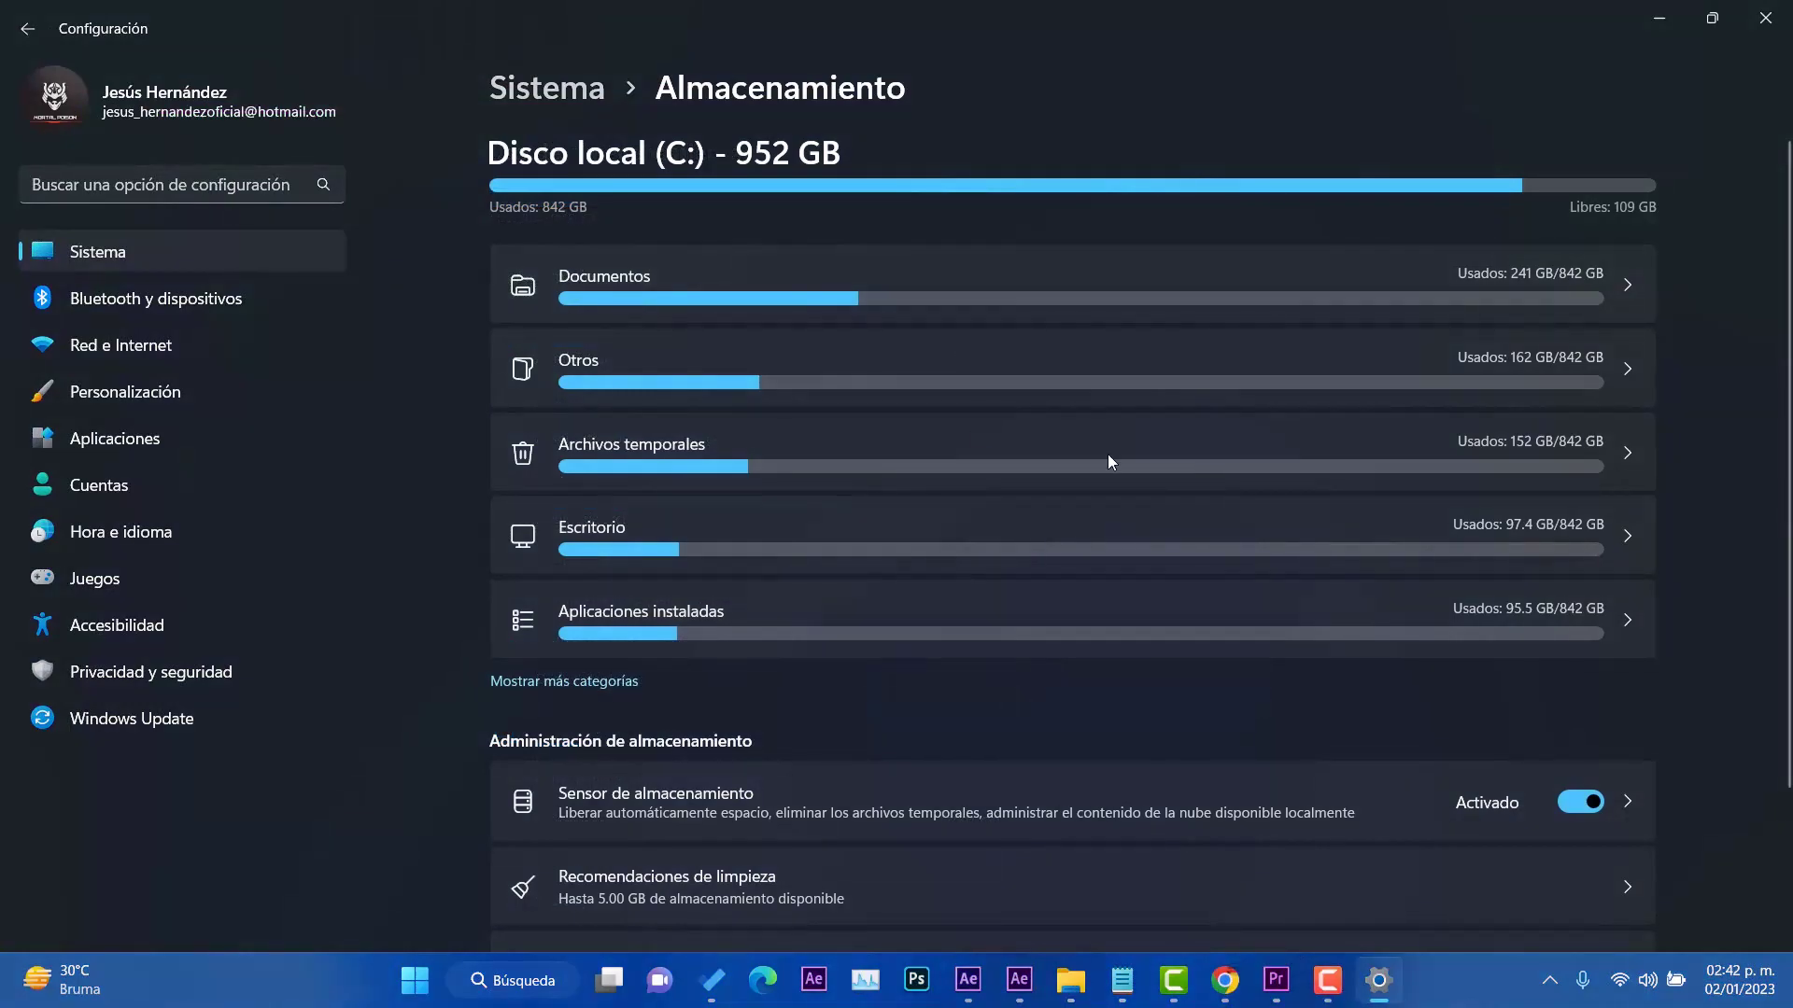
pyautogui.click(1498, 293)
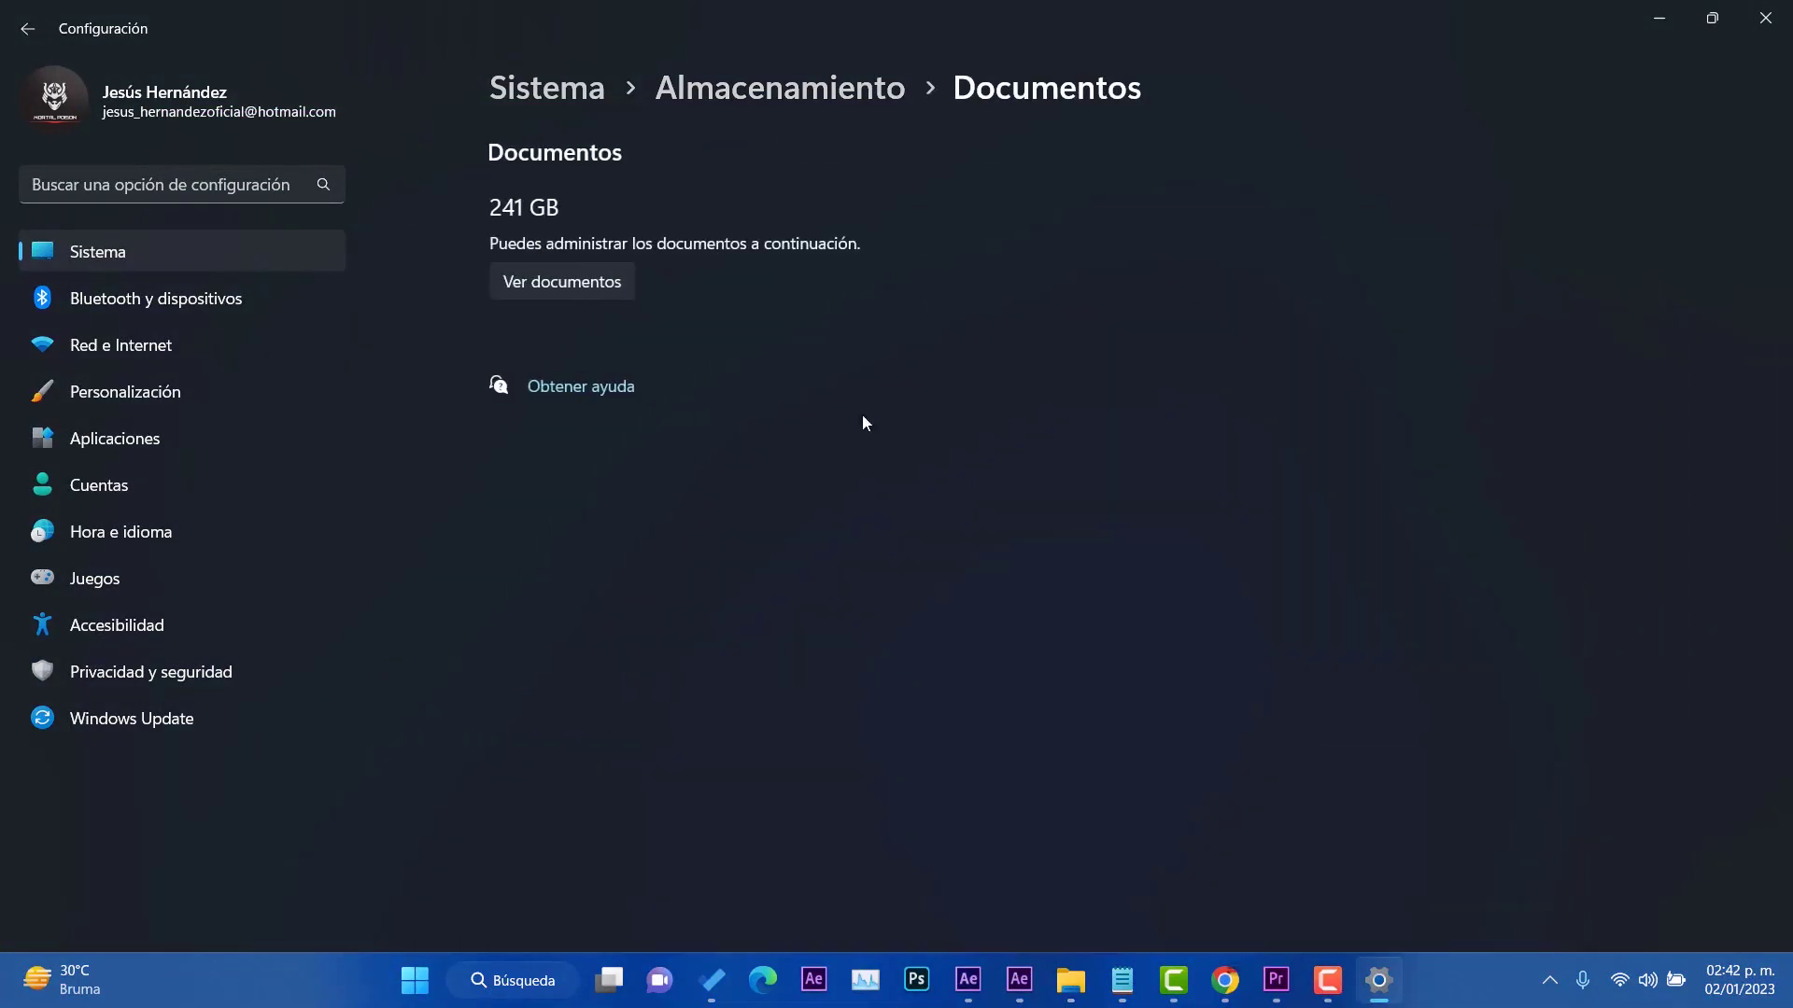
# Return to the Almacenamiento categories and open the NuevaCarpeta folder on drive C: from another category's details.
pyautogui.hotkey('alt', 'Left')
pyautogui.click(800, 352)
pyautogui.scroll(-5, 803, 374)
pyautogui.scroll(-6, 810, 377)
pyautogui.scroll(10, 812, 429)
pyautogui.click(796, 541)
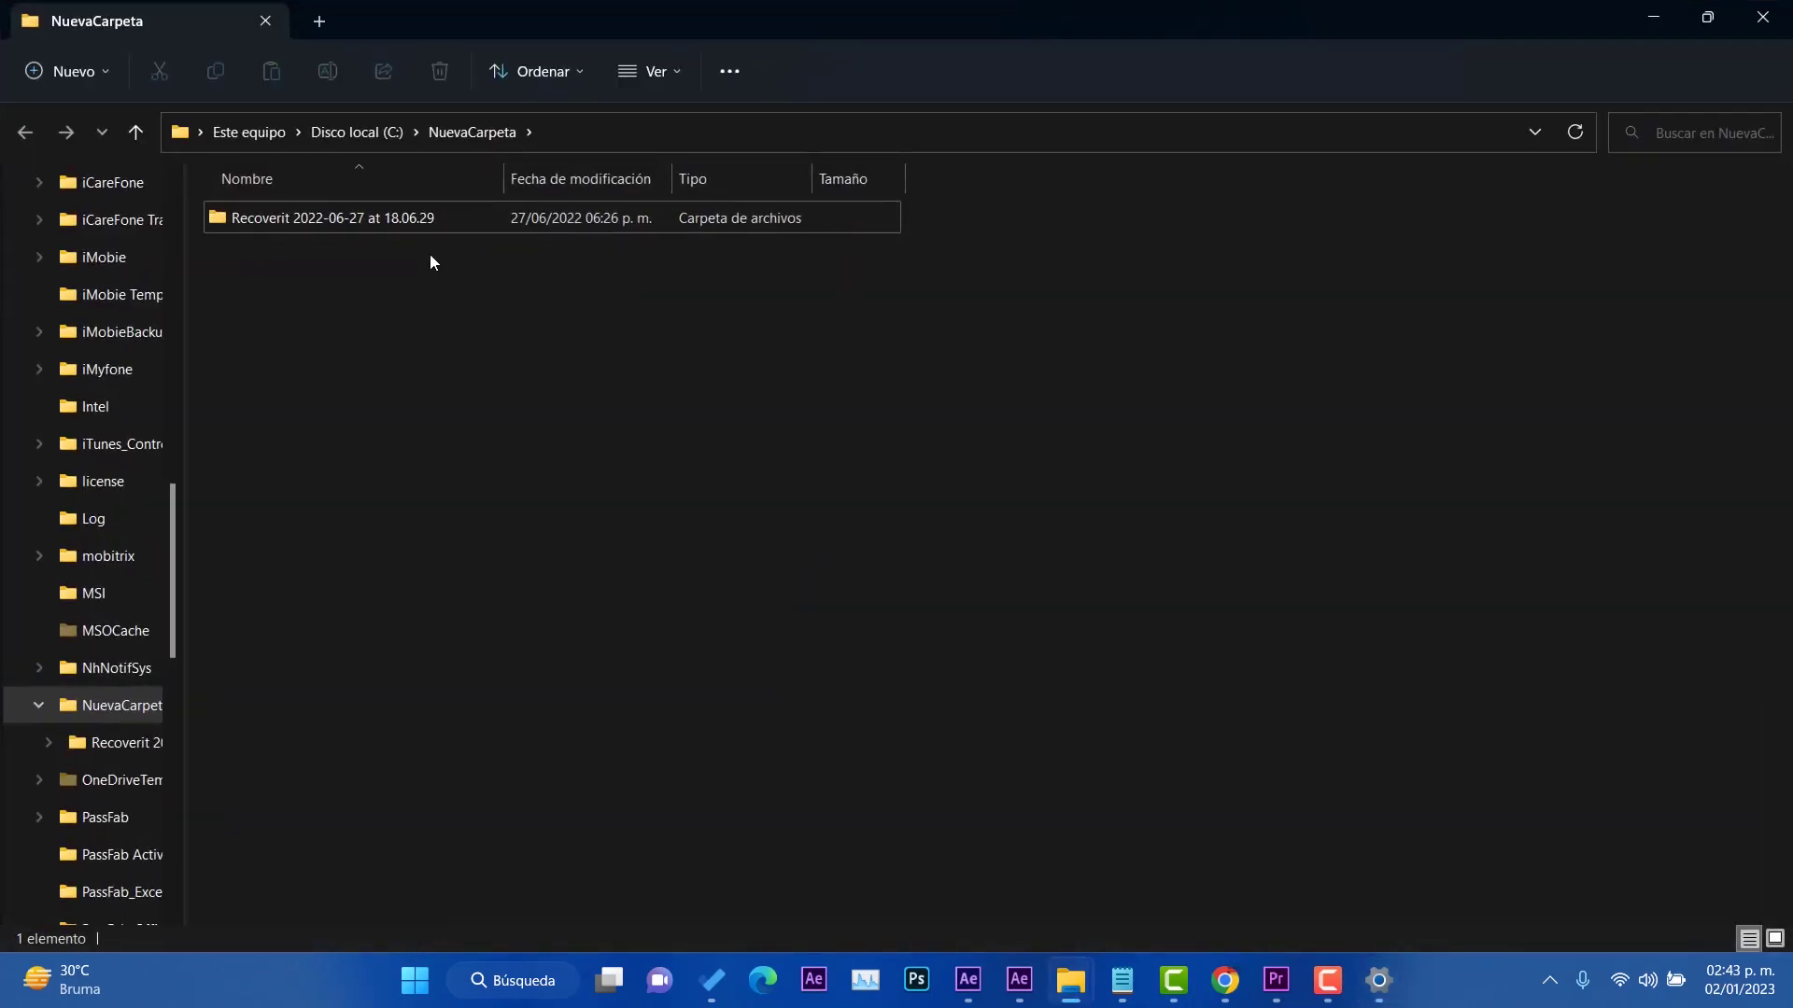
# Look through the subfolders of the Recoverit 2022-06-27 at 18.06.29 folder and return to NuevaCarpeta.
pyautogui.doubleClick(385, 217)
pyautogui.doubleClick(336, 292)
pyautogui.hotkey('alt', 'Left')
pyautogui.doubleClick(289, 285)
pyautogui.doubleClick(280, 256)
pyautogui.hotkey('alt', 'Left')
pyautogui.hotkey('alt', 'Left')
pyautogui.hotkey('alt', 'Left')
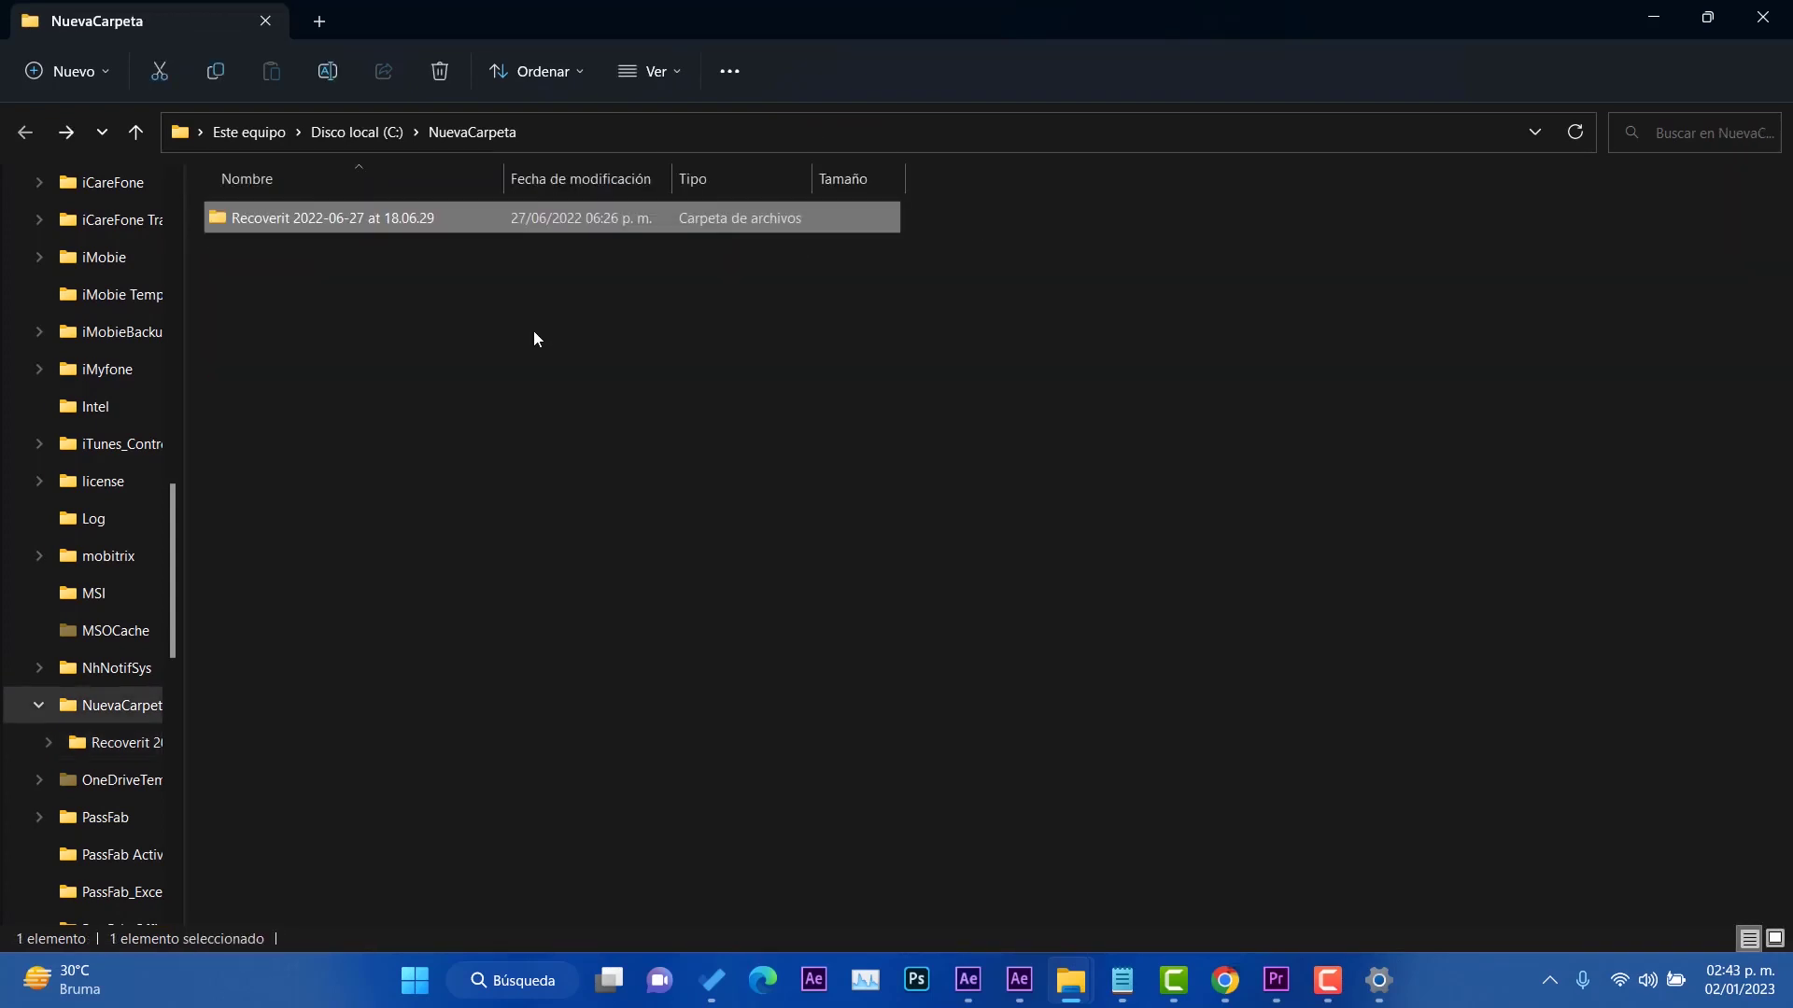
pyautogui.click(440, 211)
pyautogui.click(560, 216)
pyautogui.hotkey('ctrl', 'v')
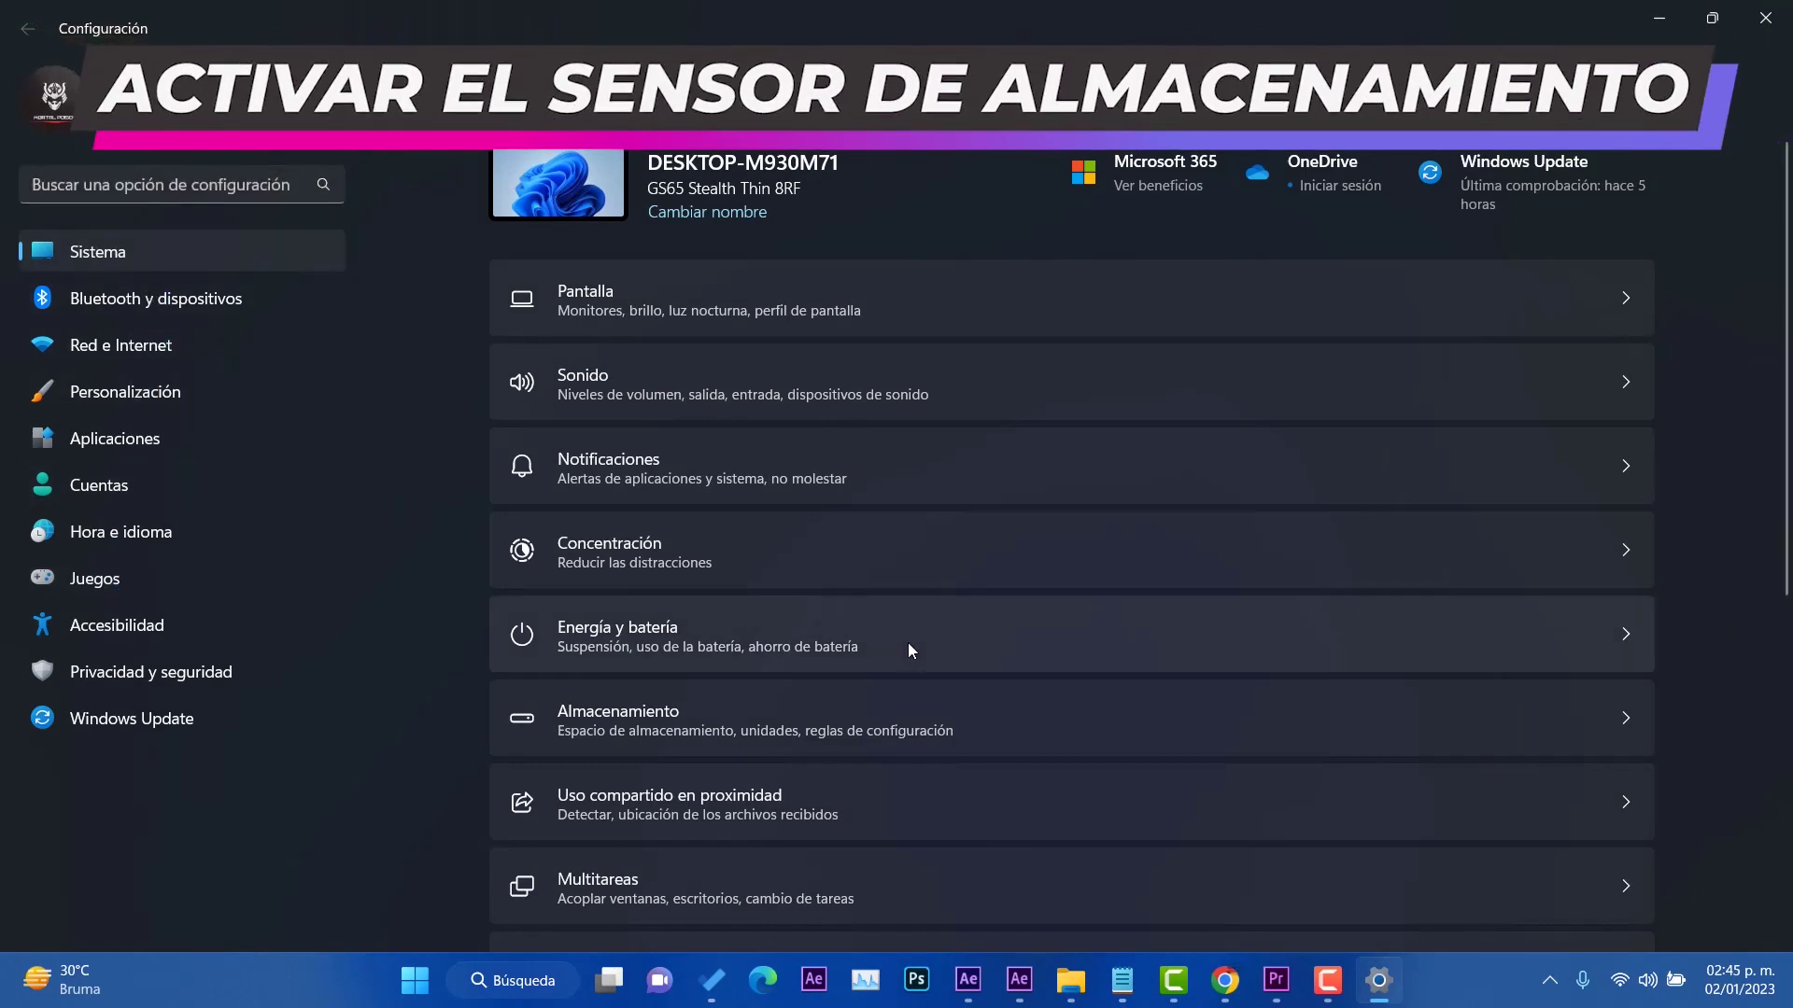
# Open the Sensor de almacenamiento settings from the system's Almacenamiento page.
pyautogui.click(753, 743)
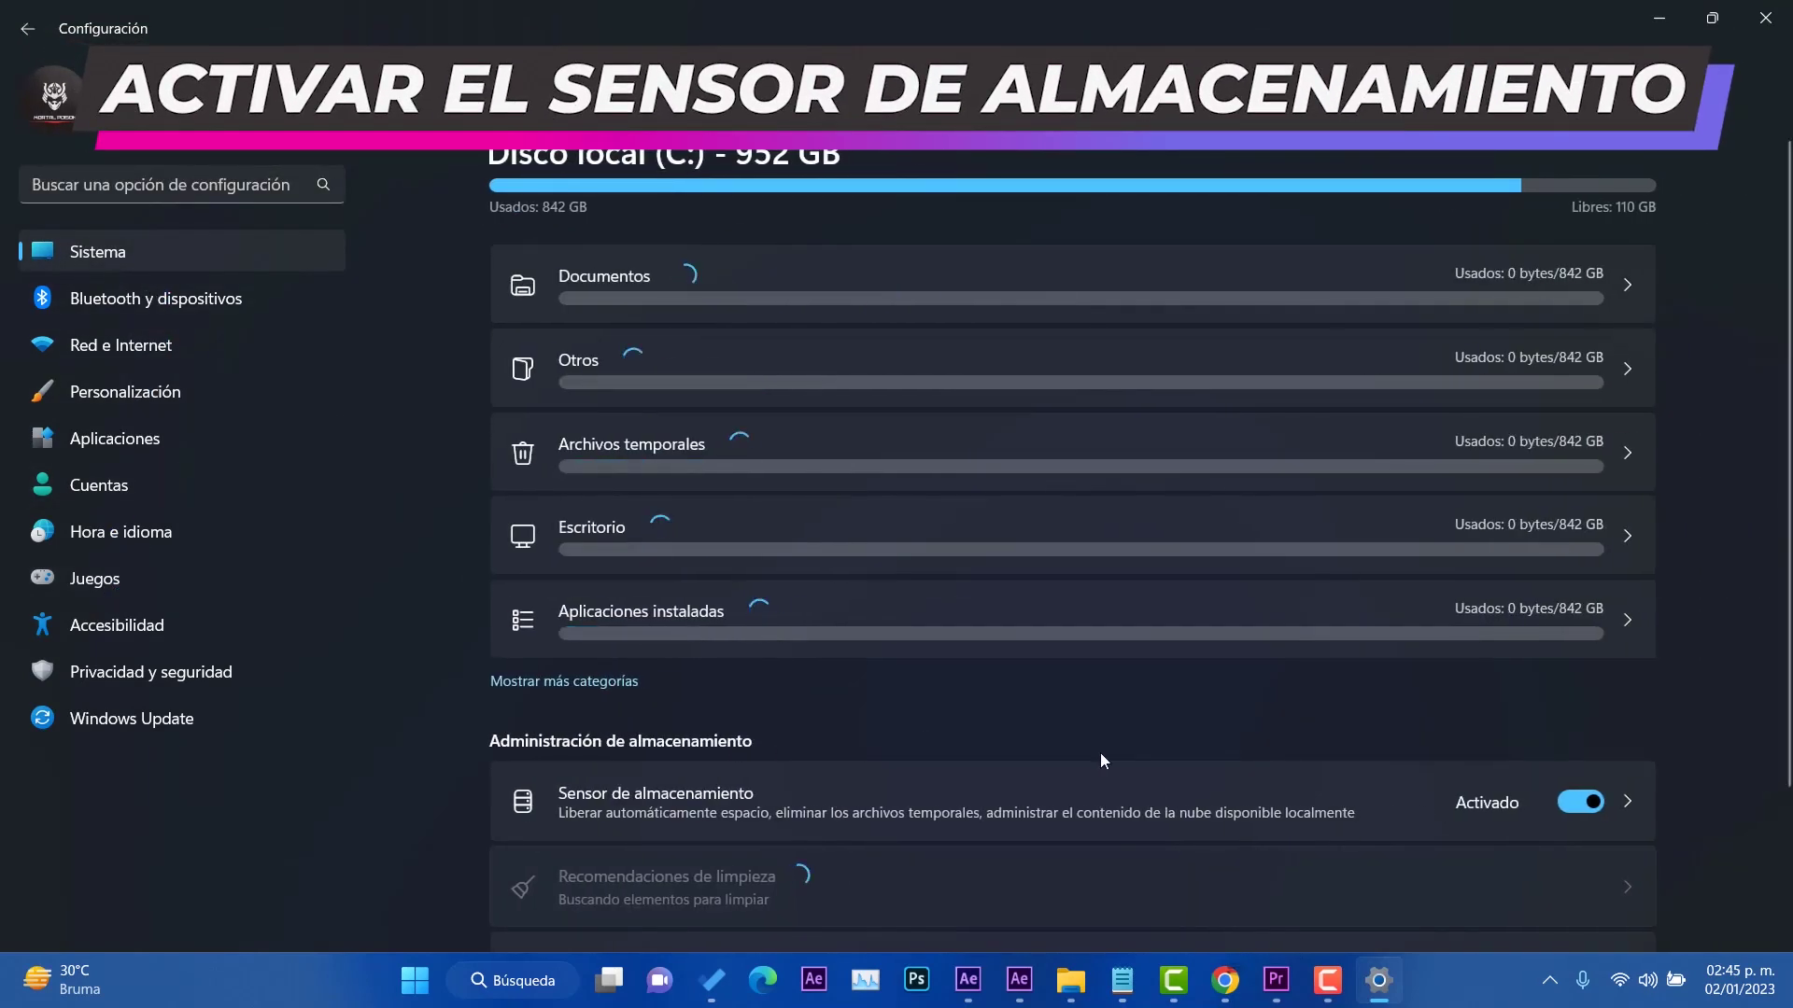
pyautogui.scroll(-3, 1100, 760)
pyautogui.click(793, 603)
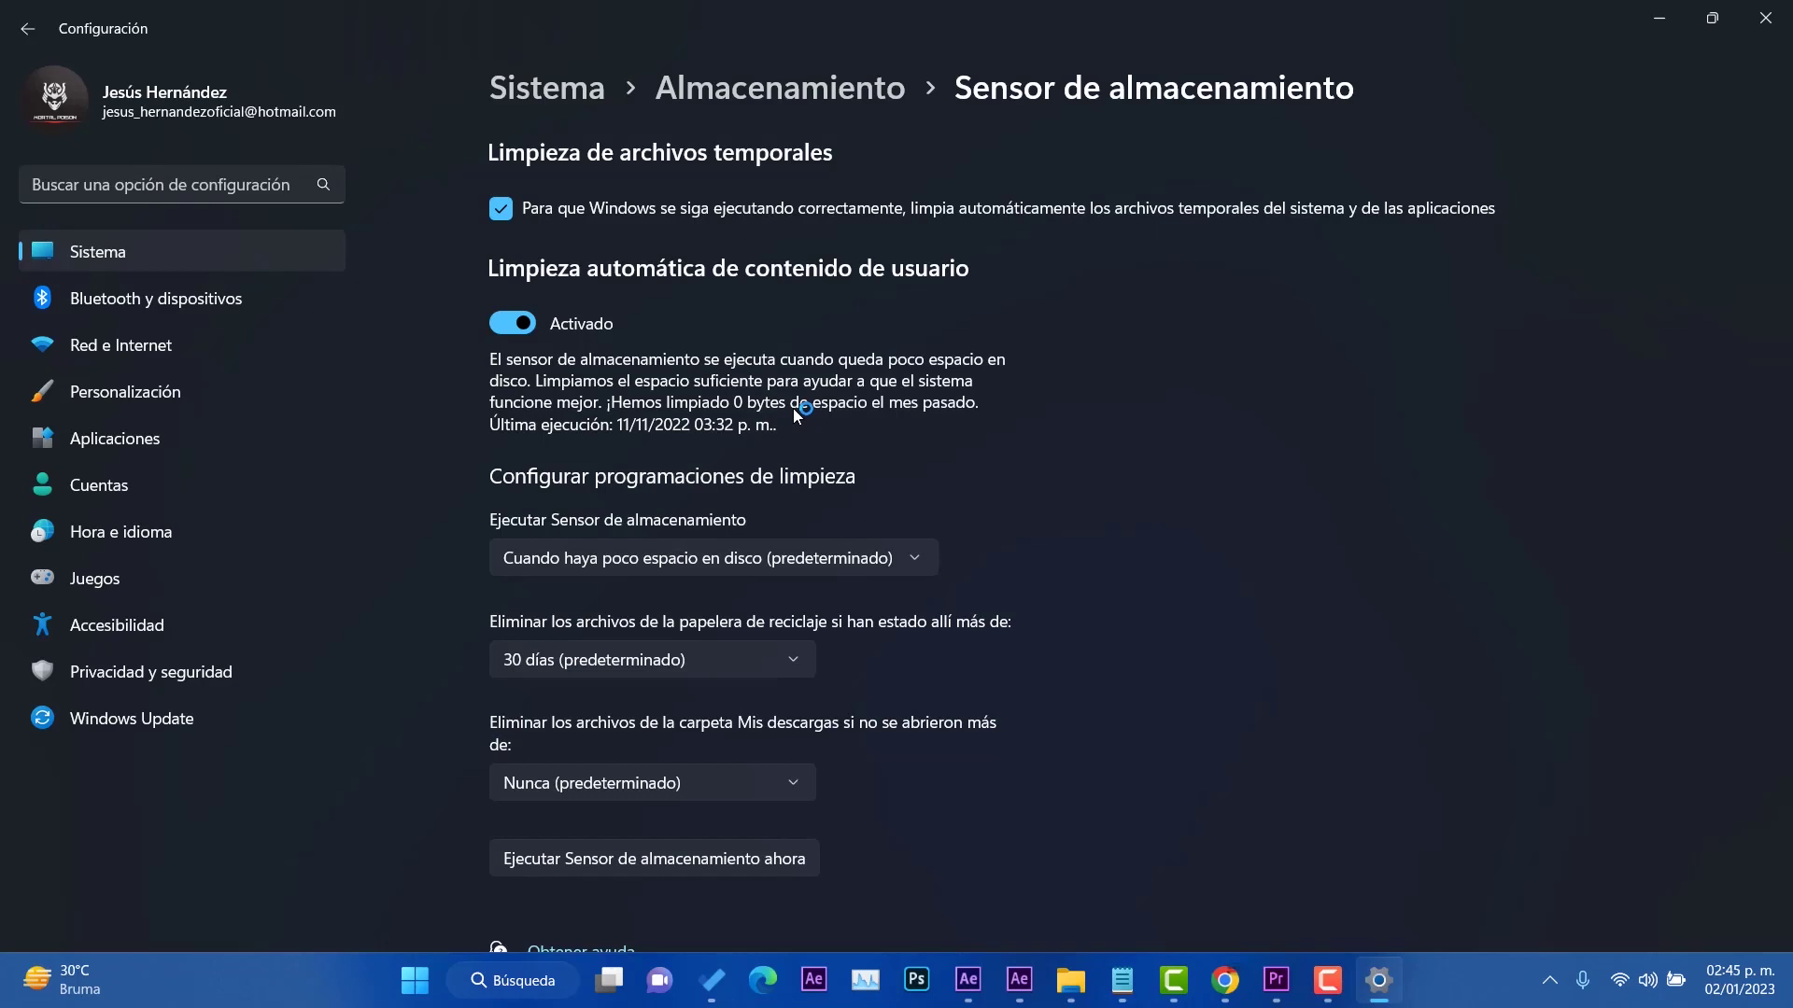
# Review the temporary file cleanup, automatic user content cleanup and cleanup schedule options of Sensor de almacenamiento.
pyautogui.scroll(-1, 807, 688)
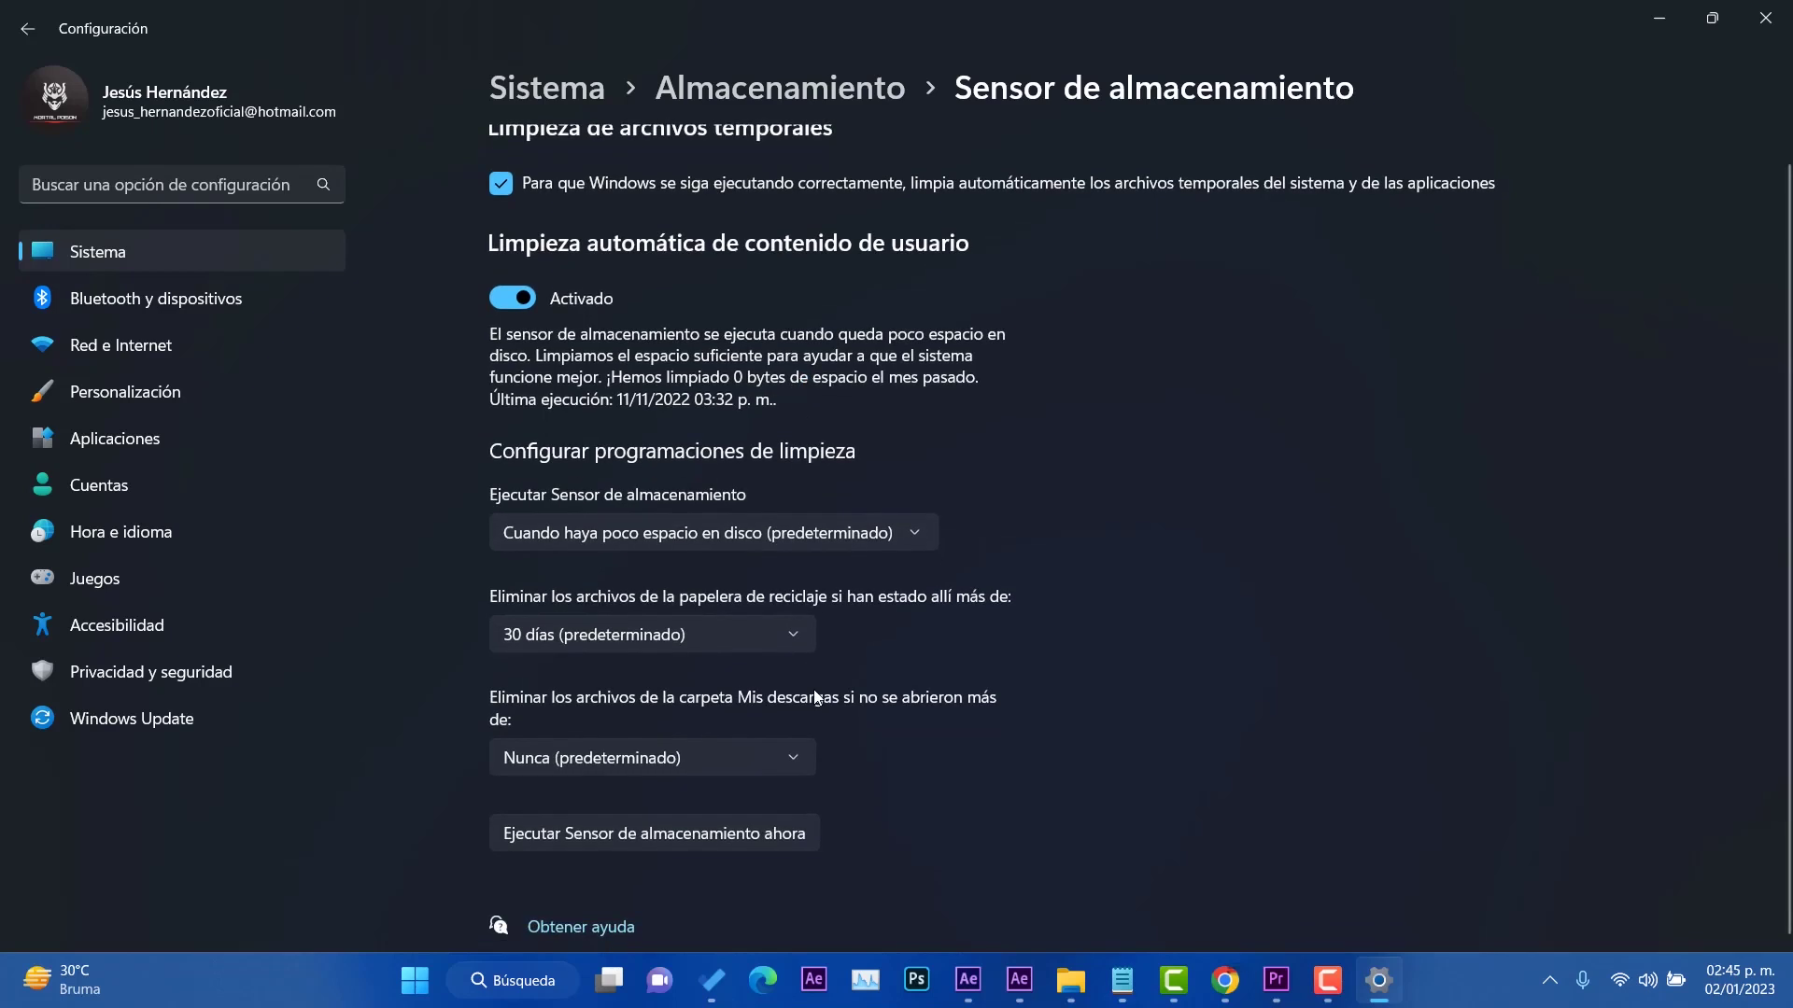
pyautogui.scroll(1, 814, 691)
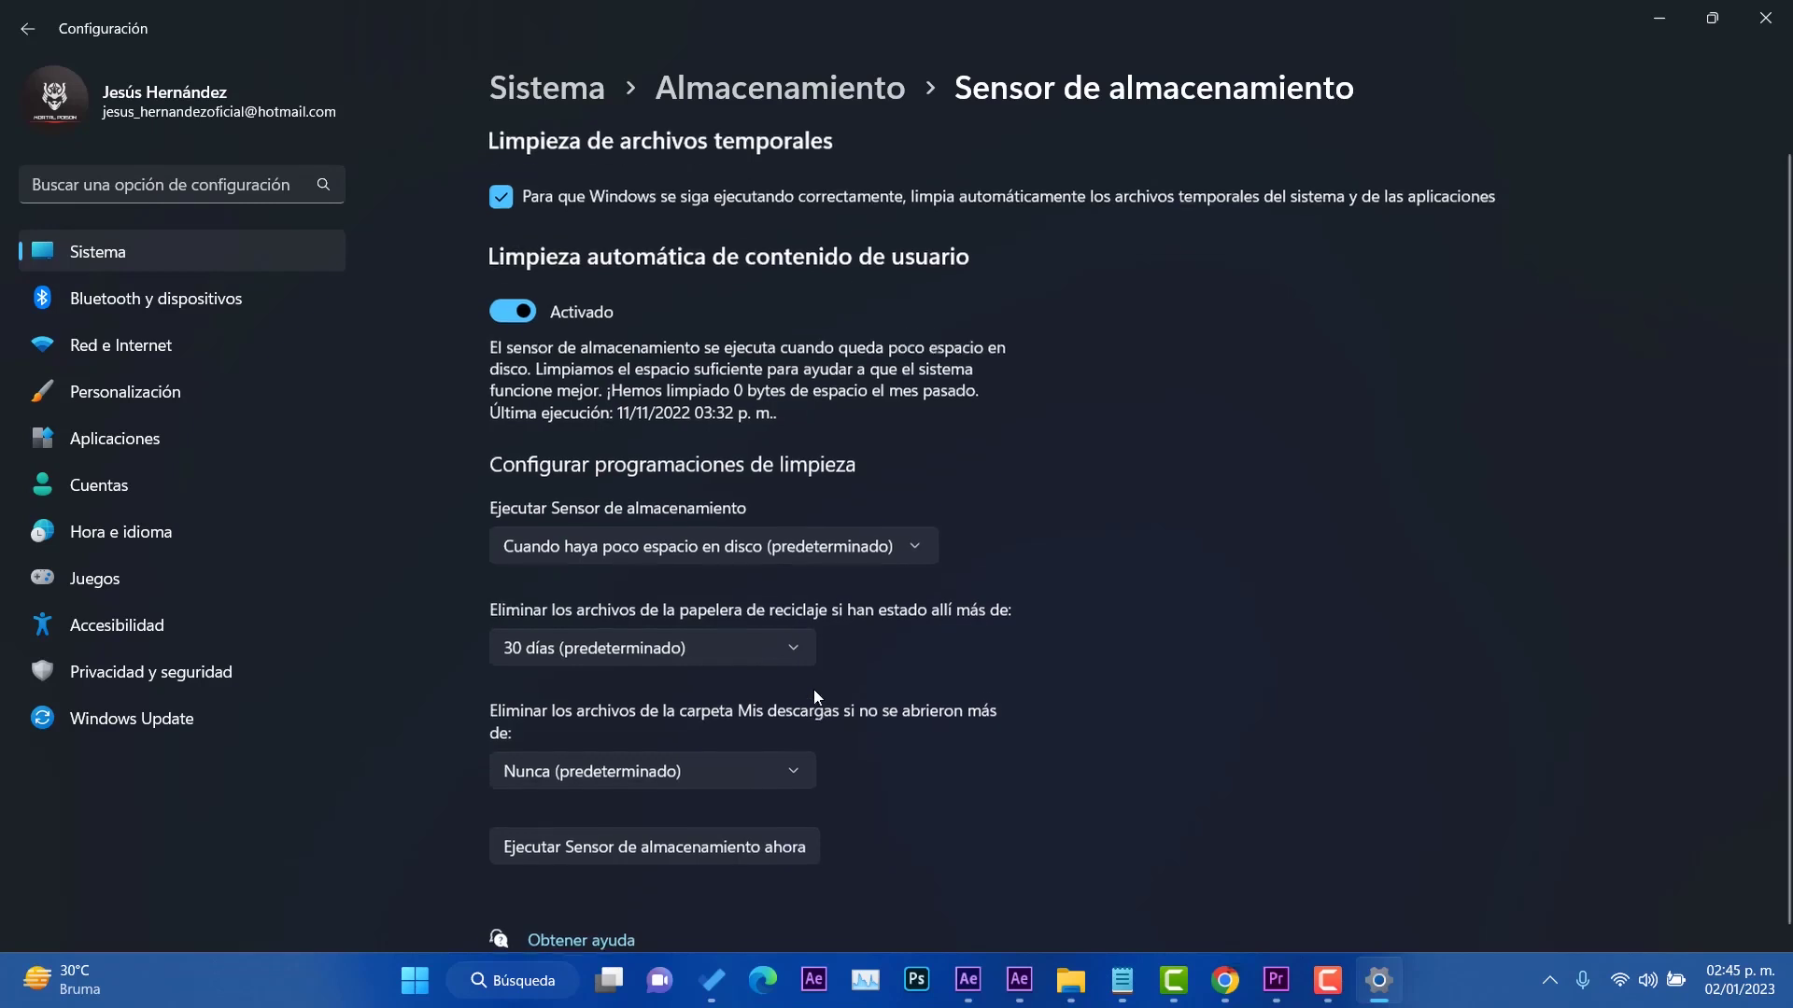
pyautogui.scroll(-1, 810, 693)
pyautogui.scroll(1, 812, 697)
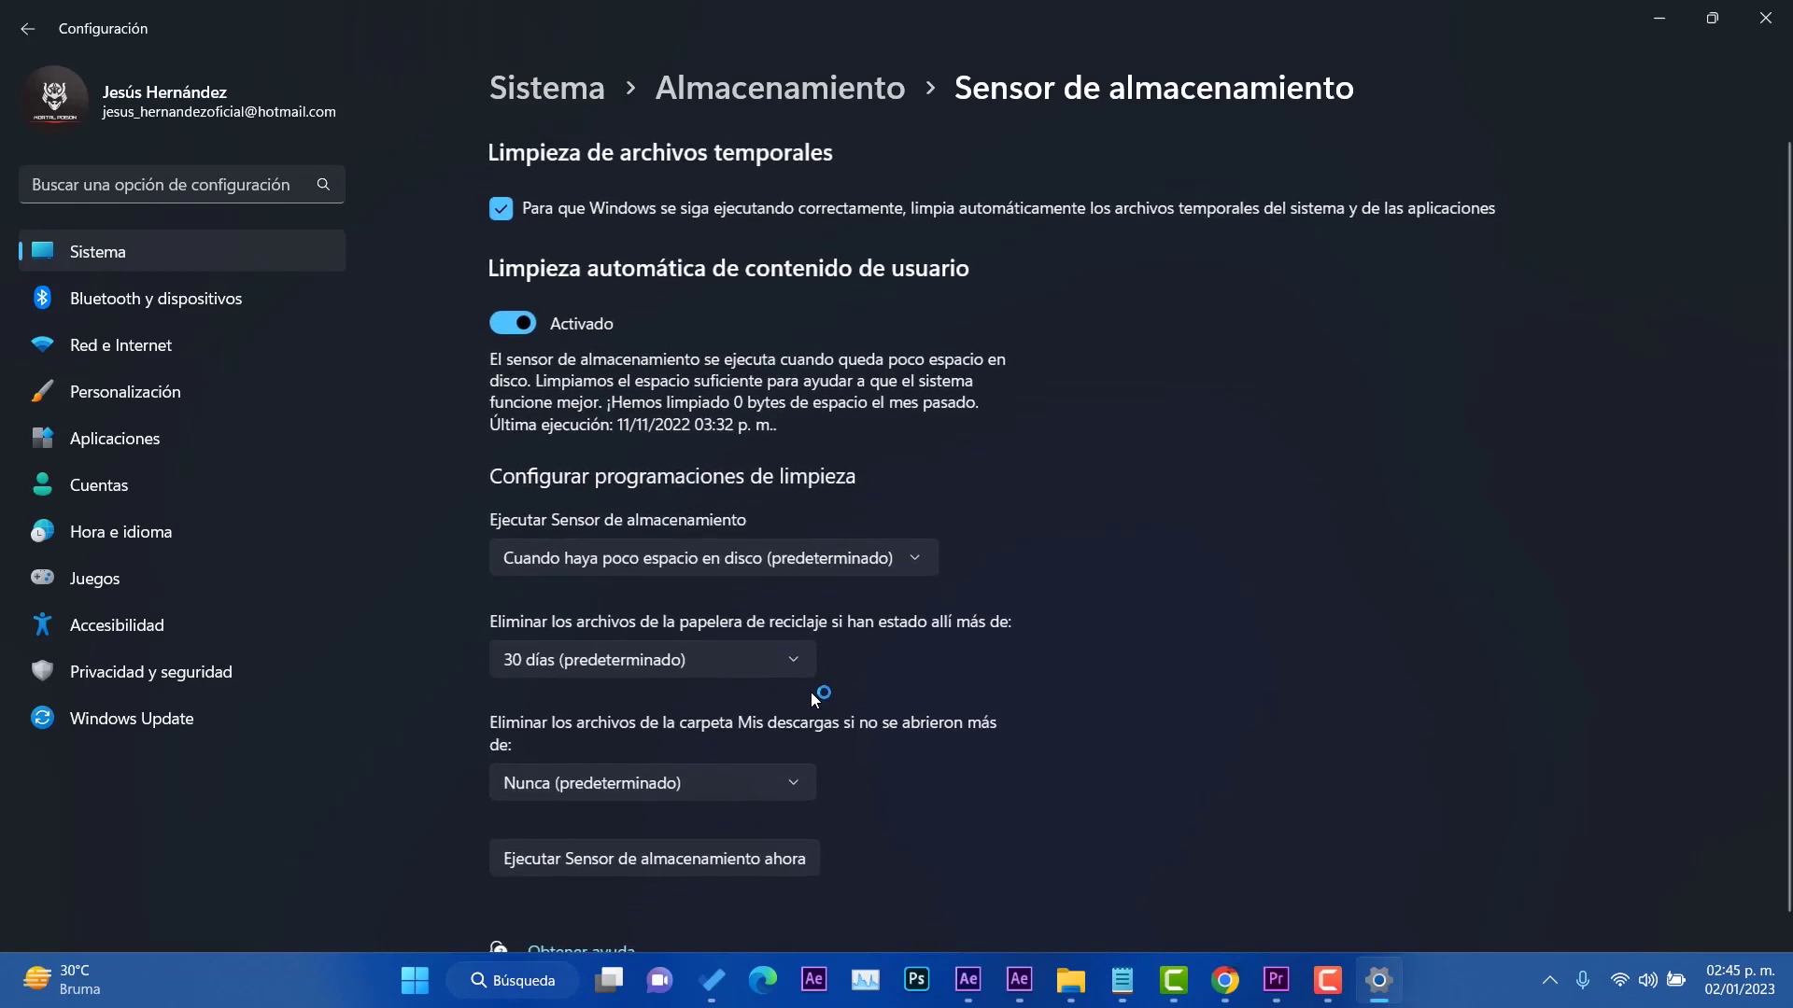
pyautogui.scroll(-1, 811, 697)
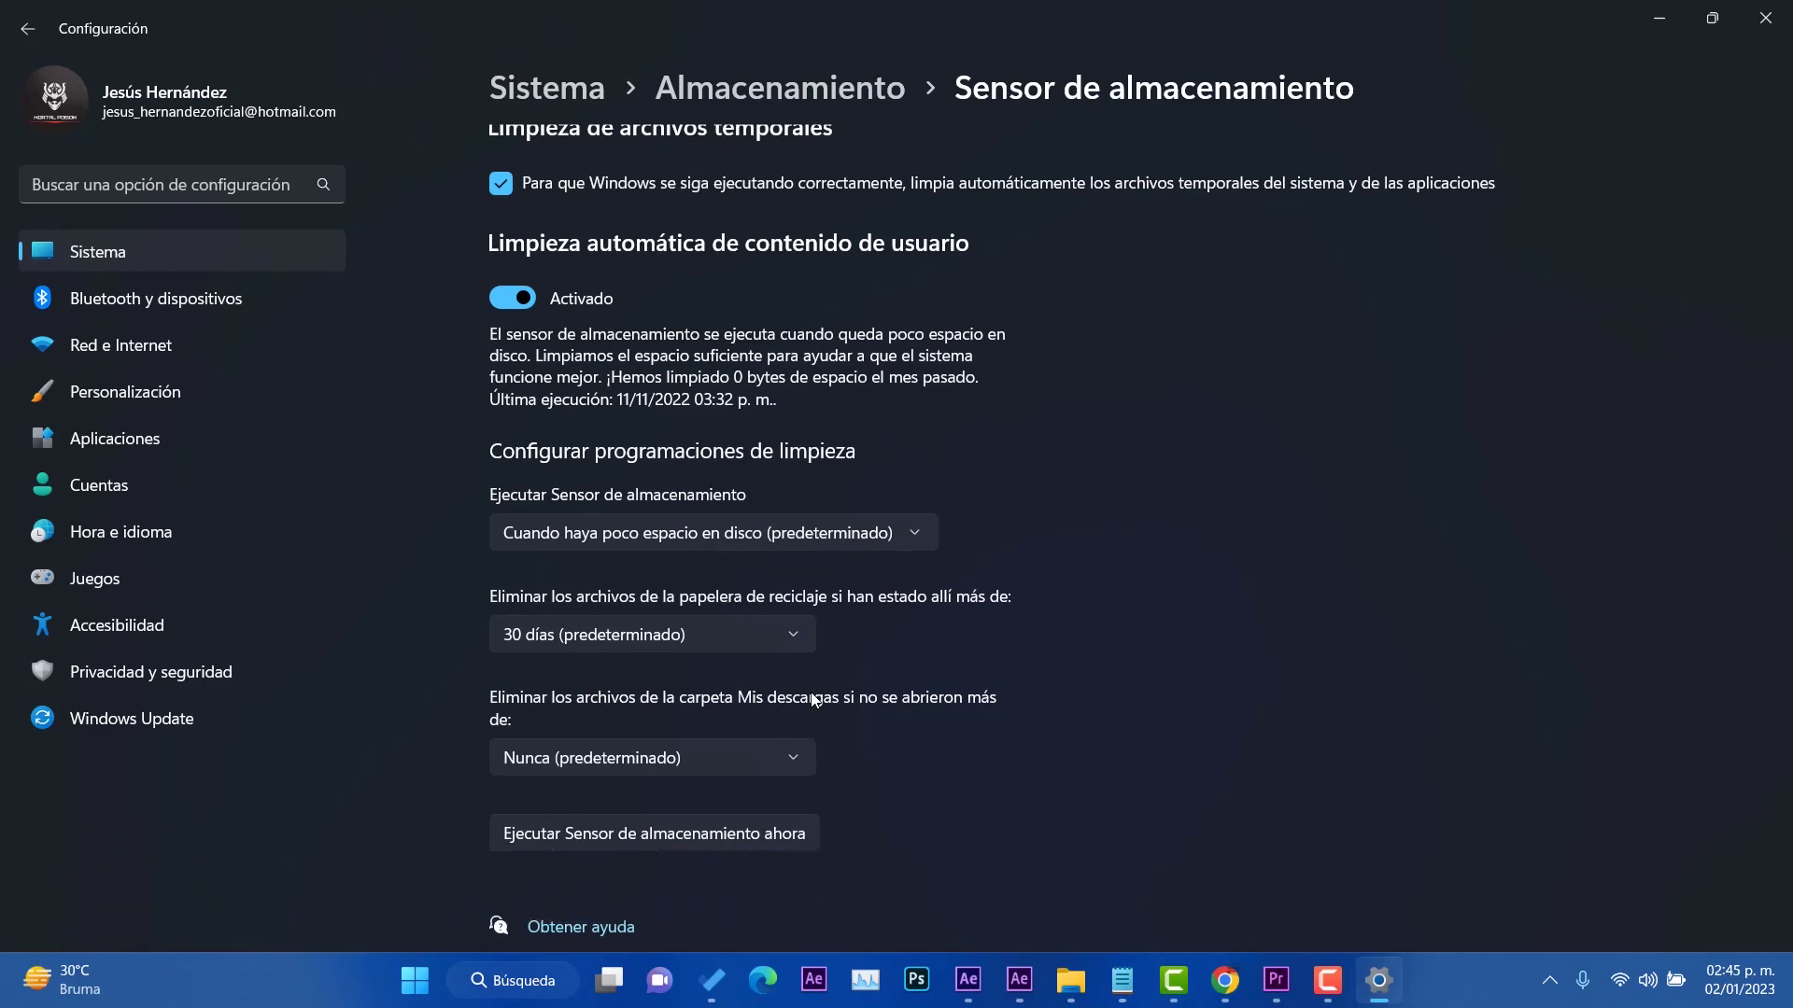
pyautogui.scroll(1, 811, 696)
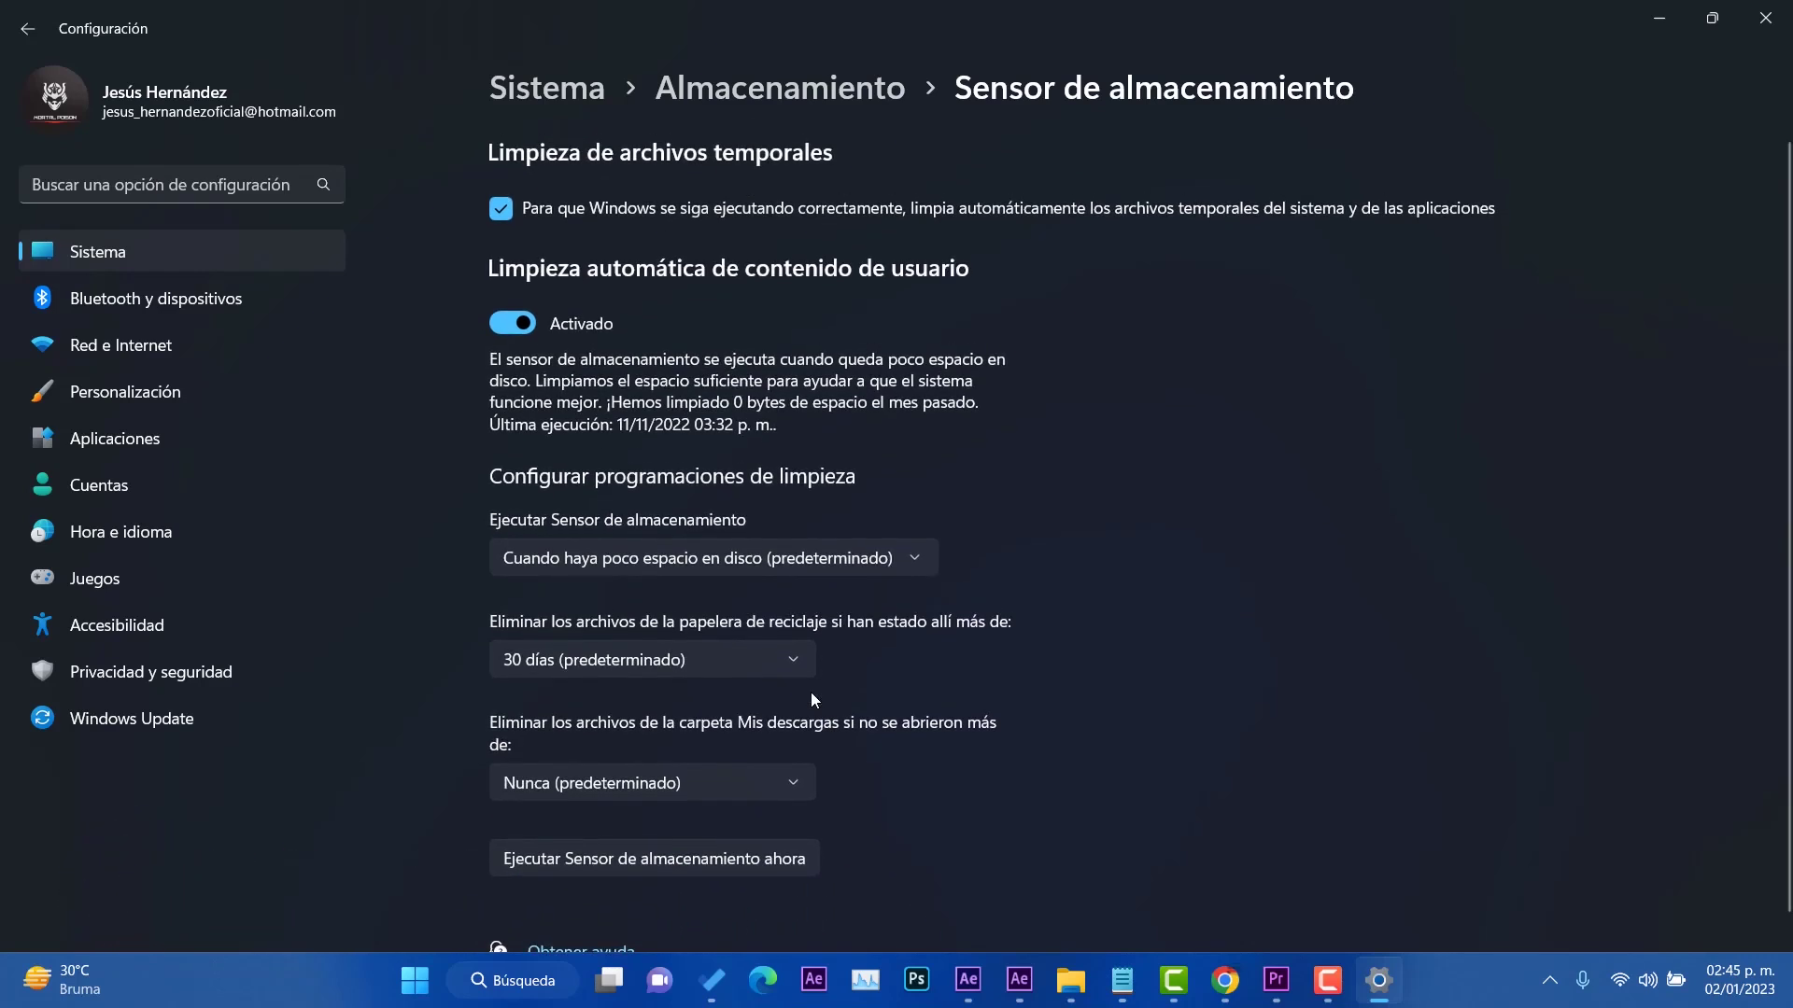
pyautogui.scroll(-1, 811, 696)
pyautogui.scroll(1, 811, 701)
pyautogui.scroll(-1, 805, 700)
pyautogui.scroll(1, 799, 700)
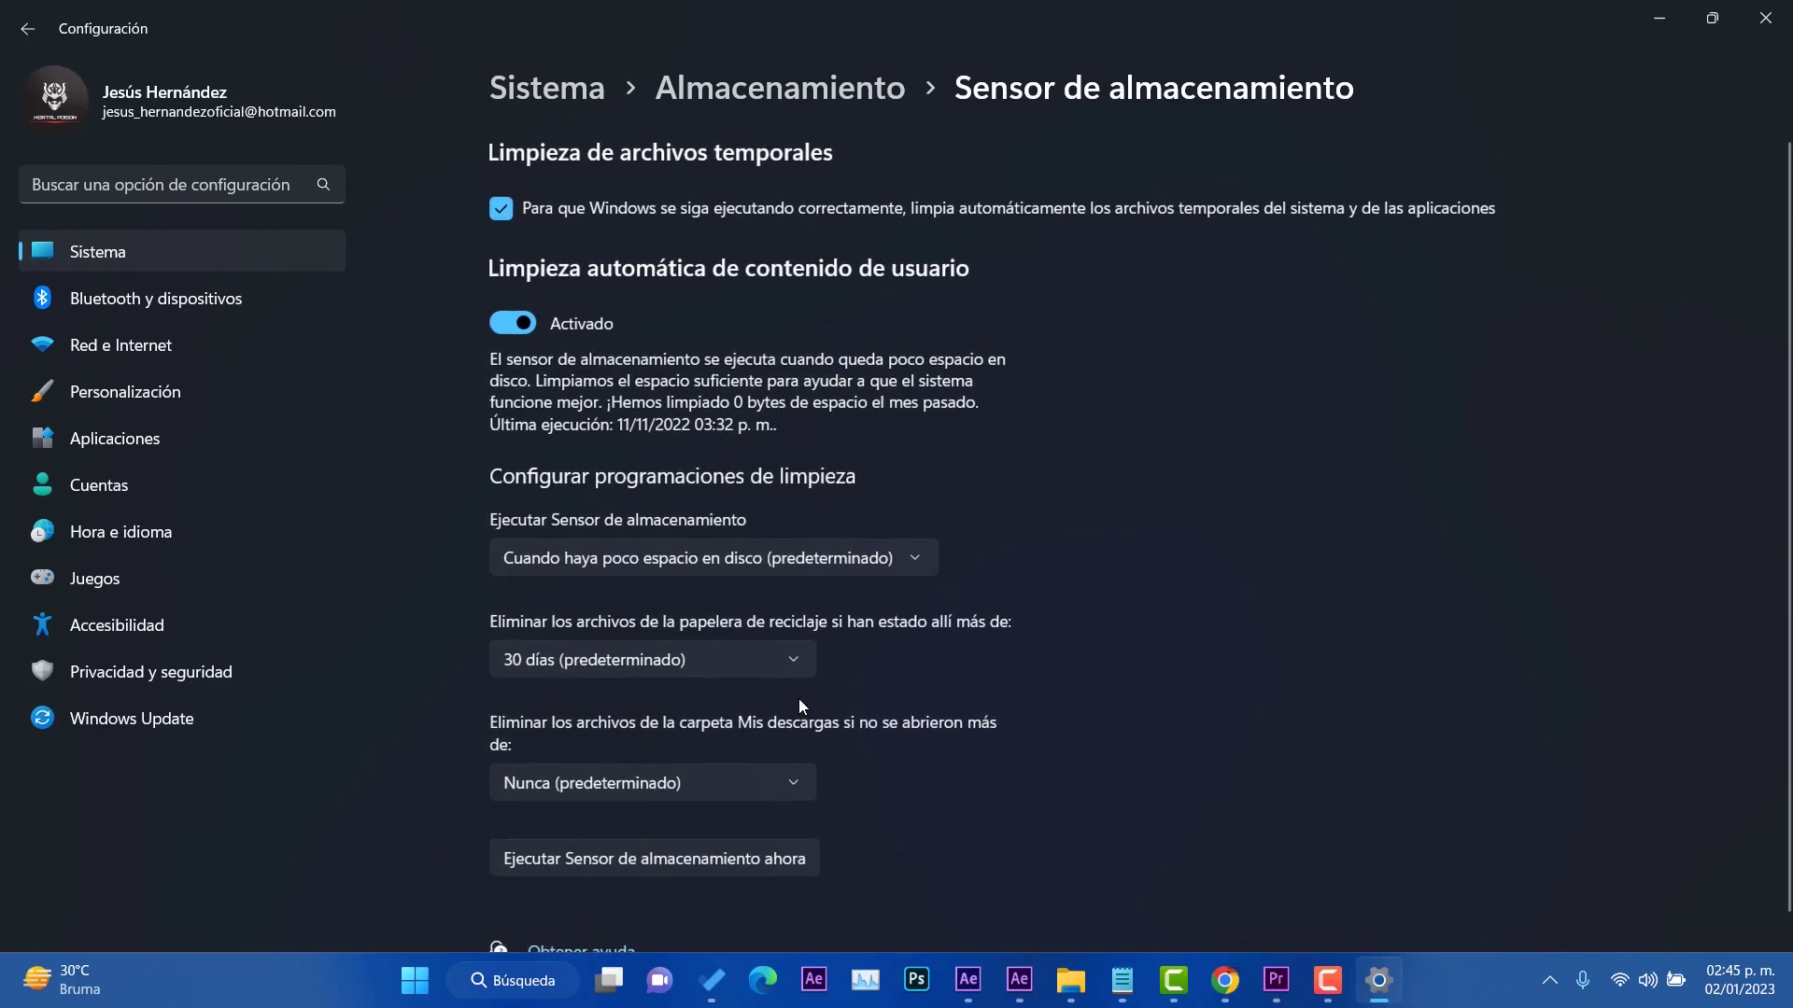
pyautogui.scroll(-1, 797, 701)
pyautogui.scroll(1, 796, 701)
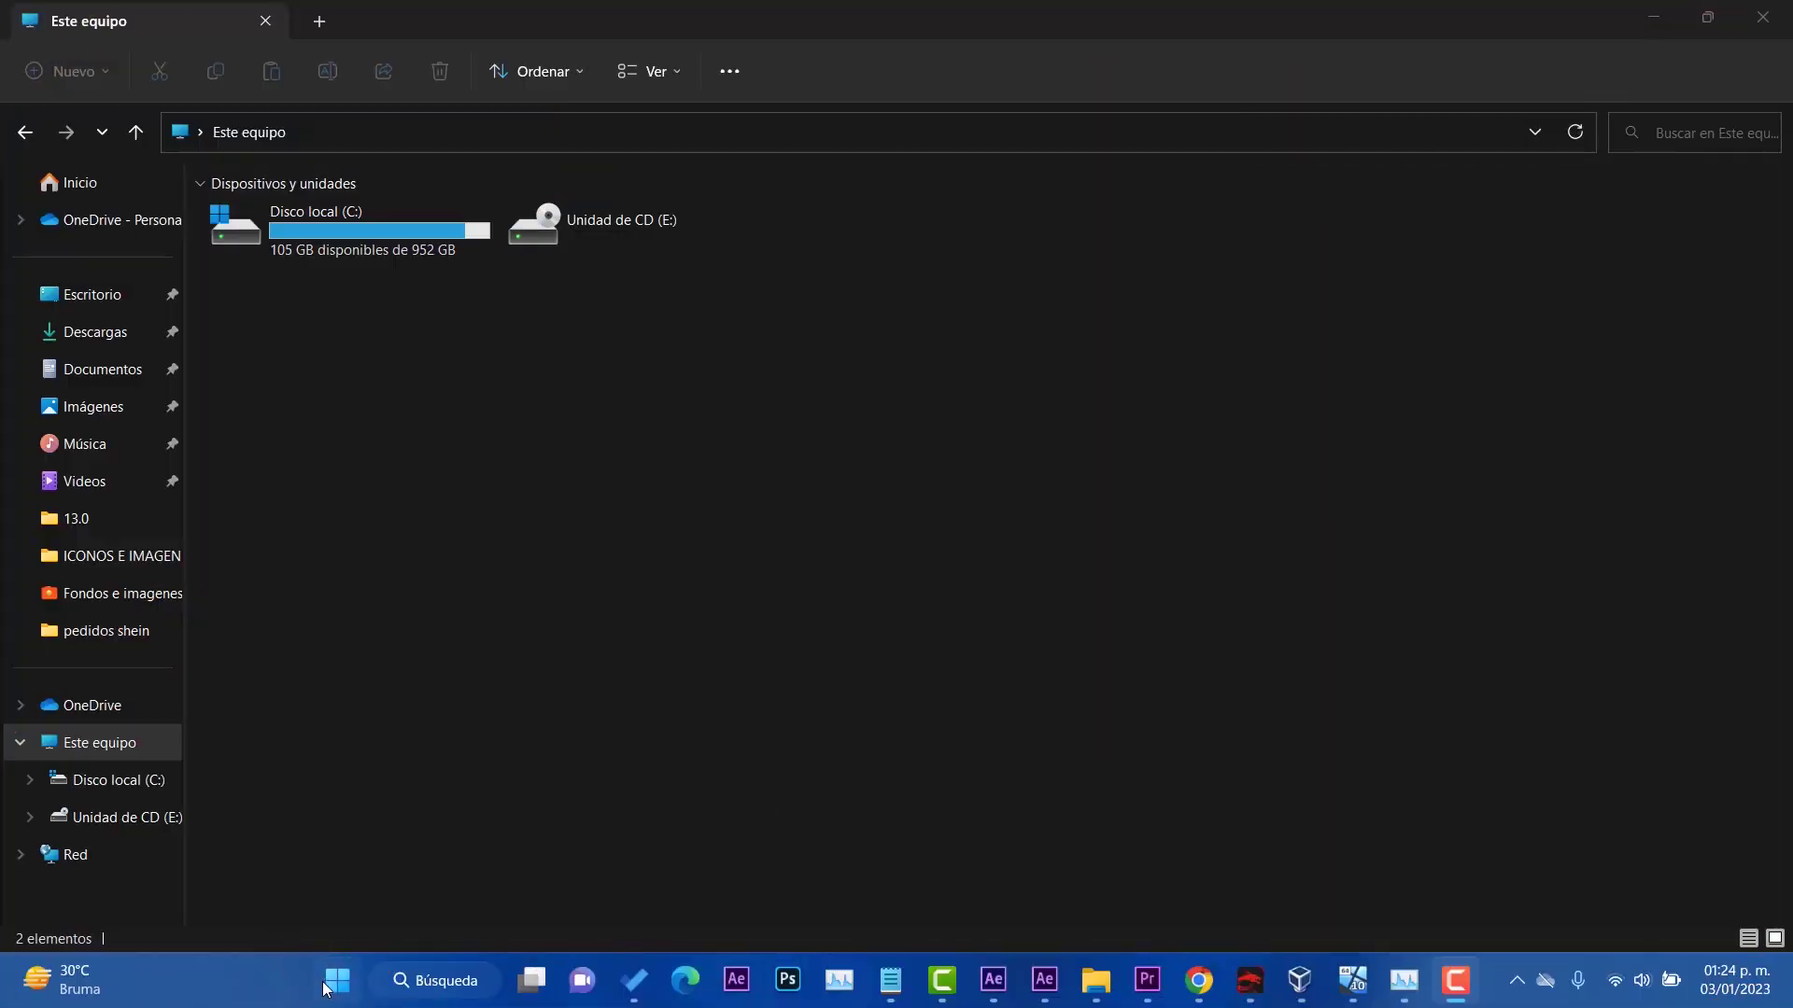
# Open the Administrador de tareas and show its Aplicaciones de arranque list.
pyautogui.rightClick(325, 986)
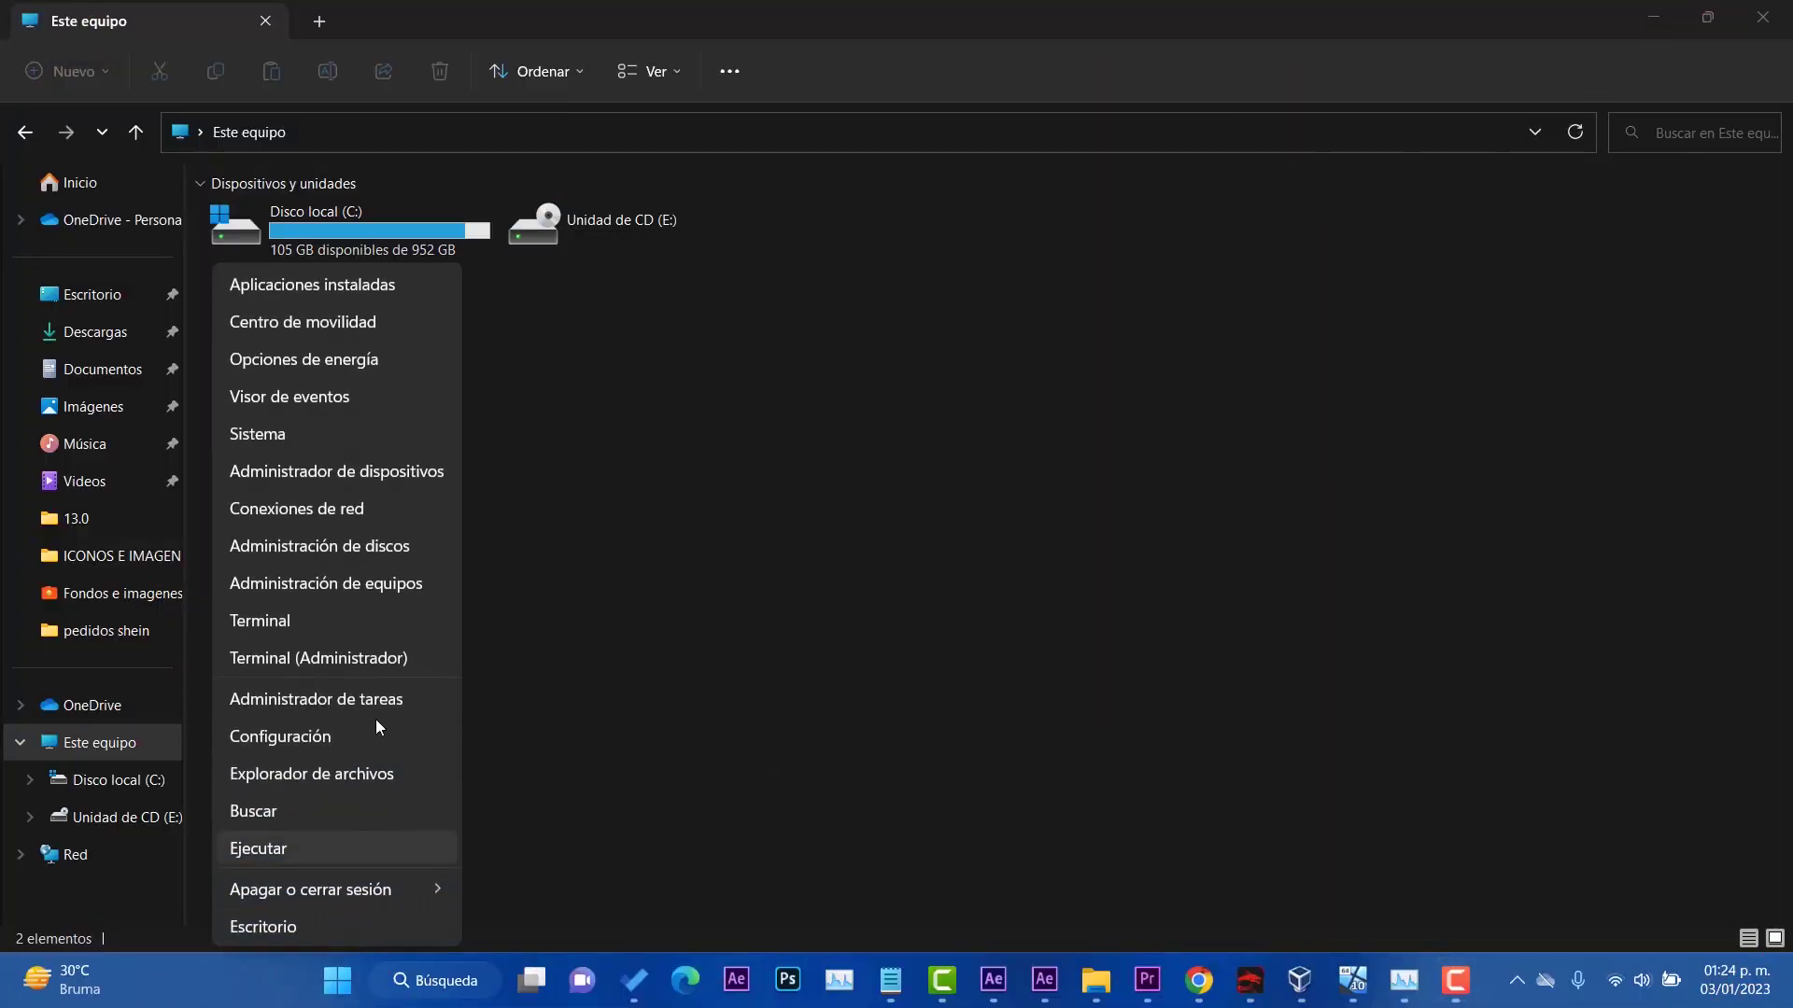
pyautogui.click(329, 698)
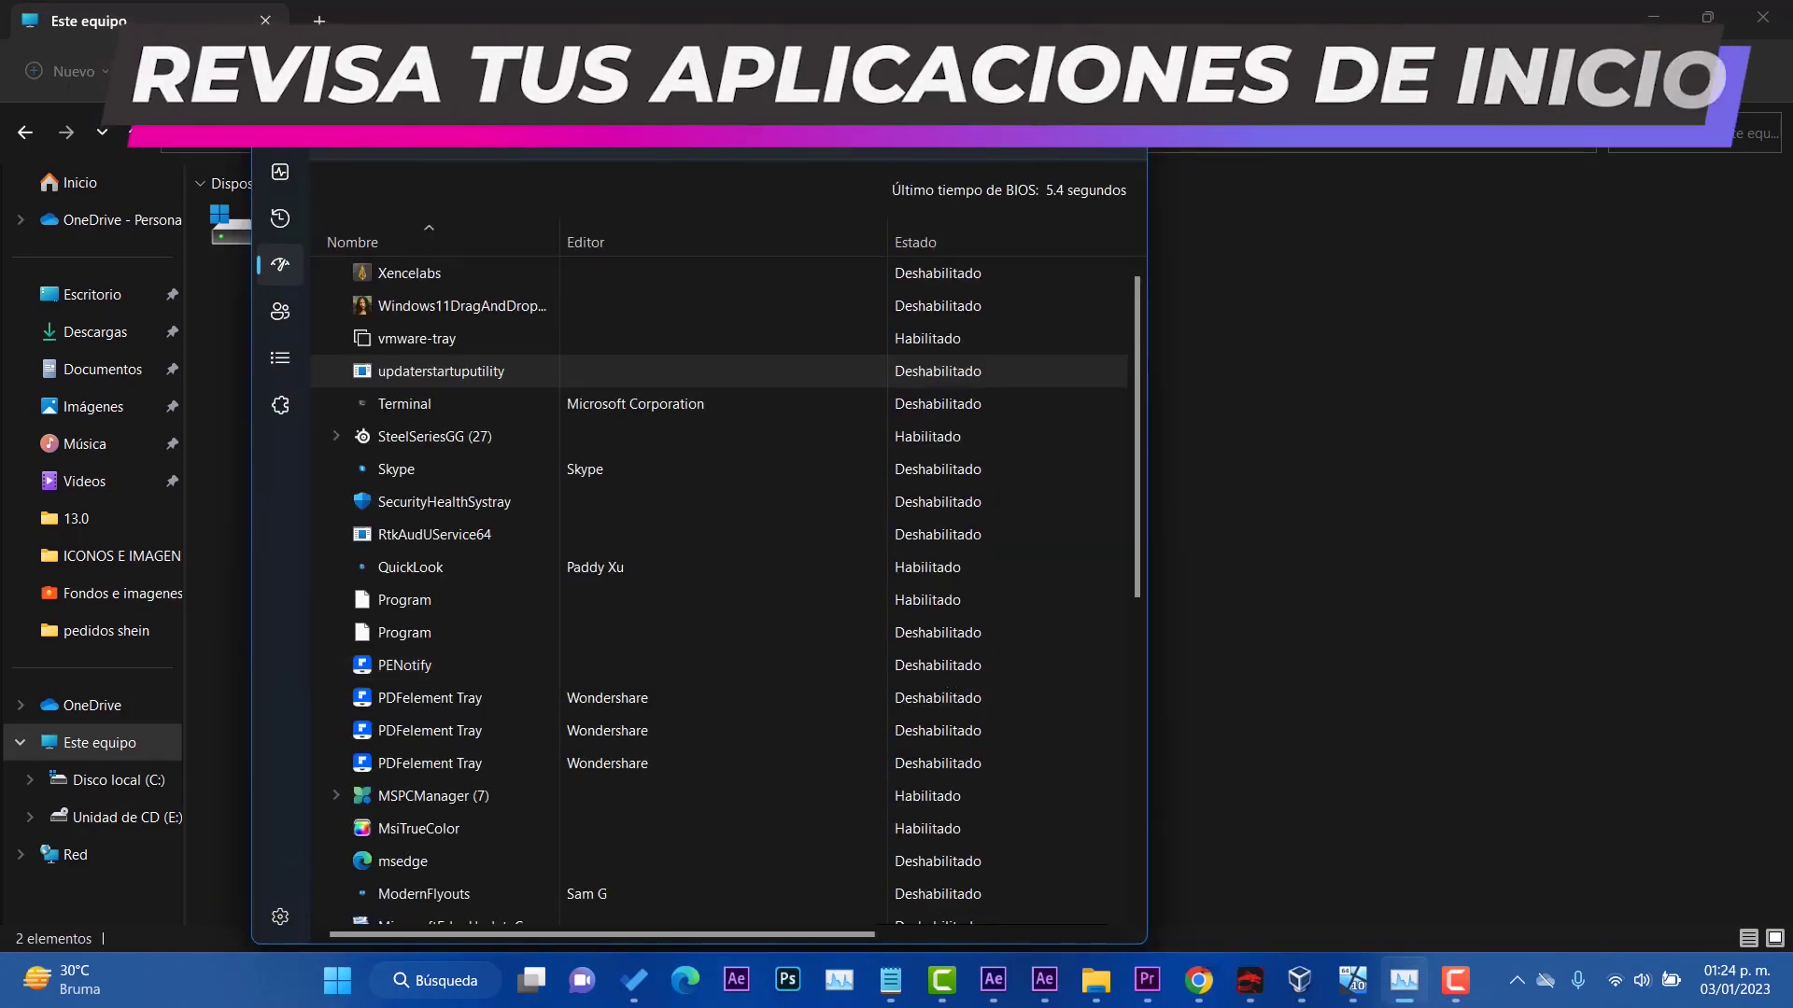
pyautogui.moveTo(770, 70); pyautogui.dragTo(859, 42)
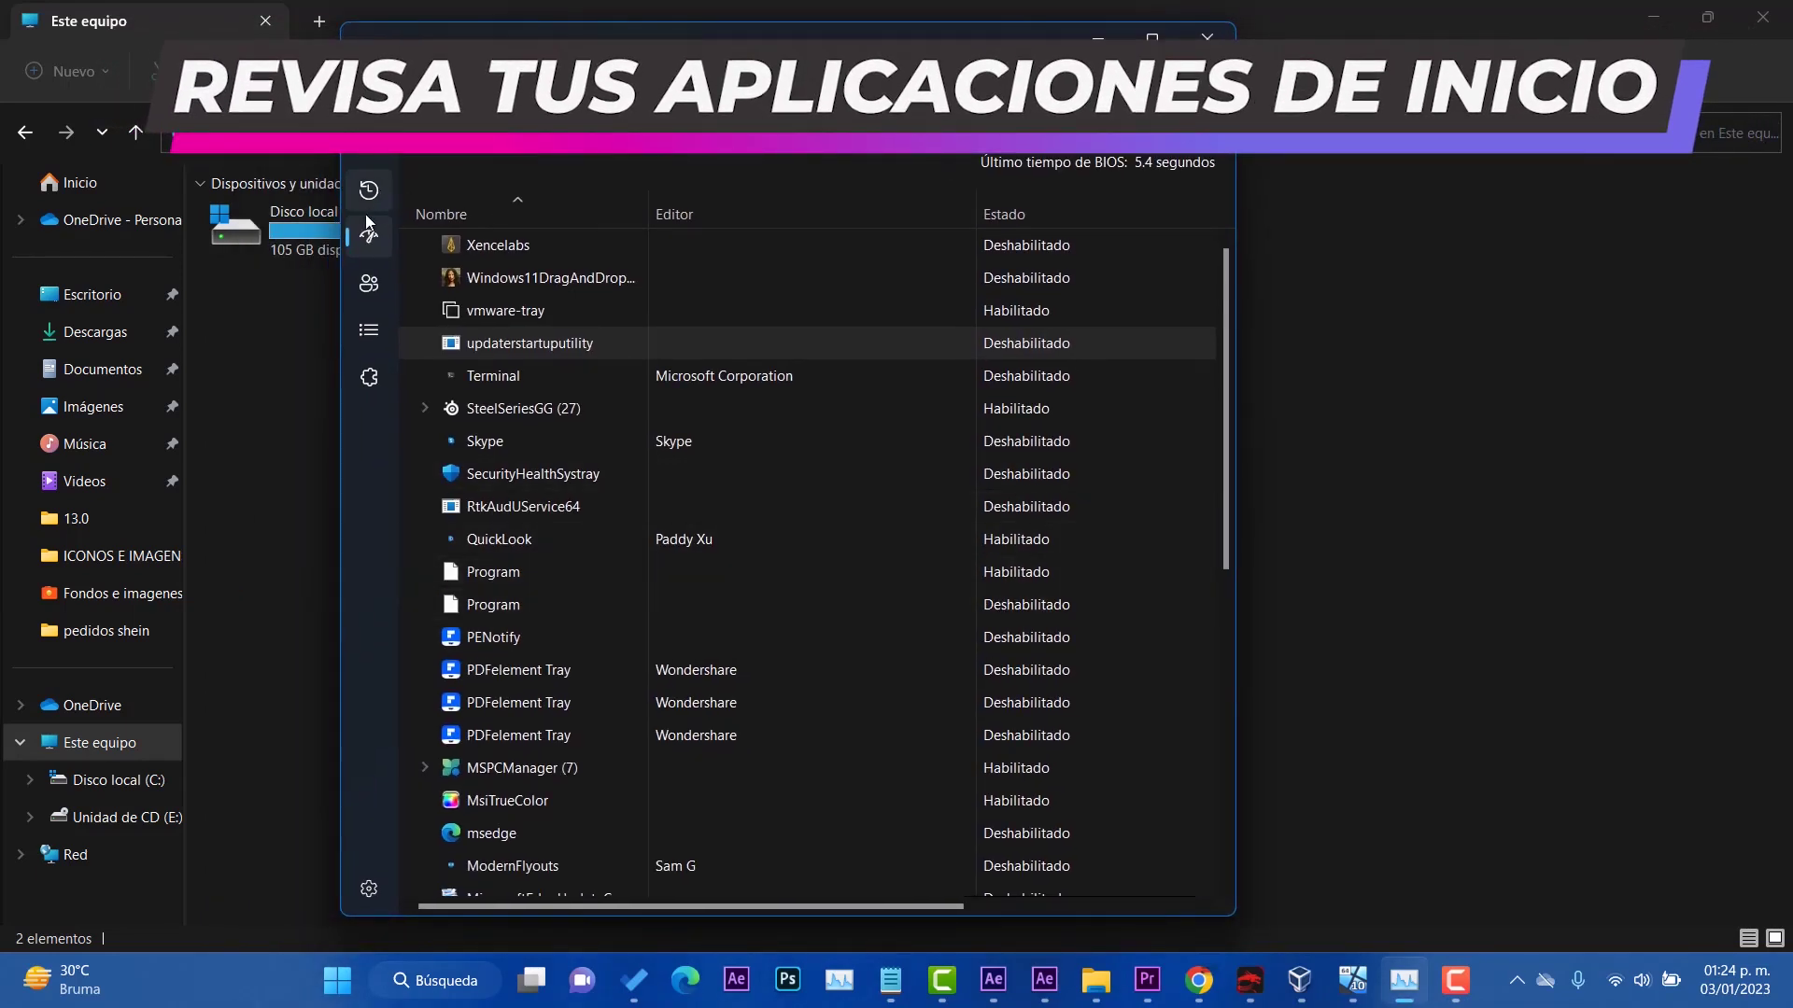
pyautogui.click(367, 164)
pyautogui.click(369, 190)
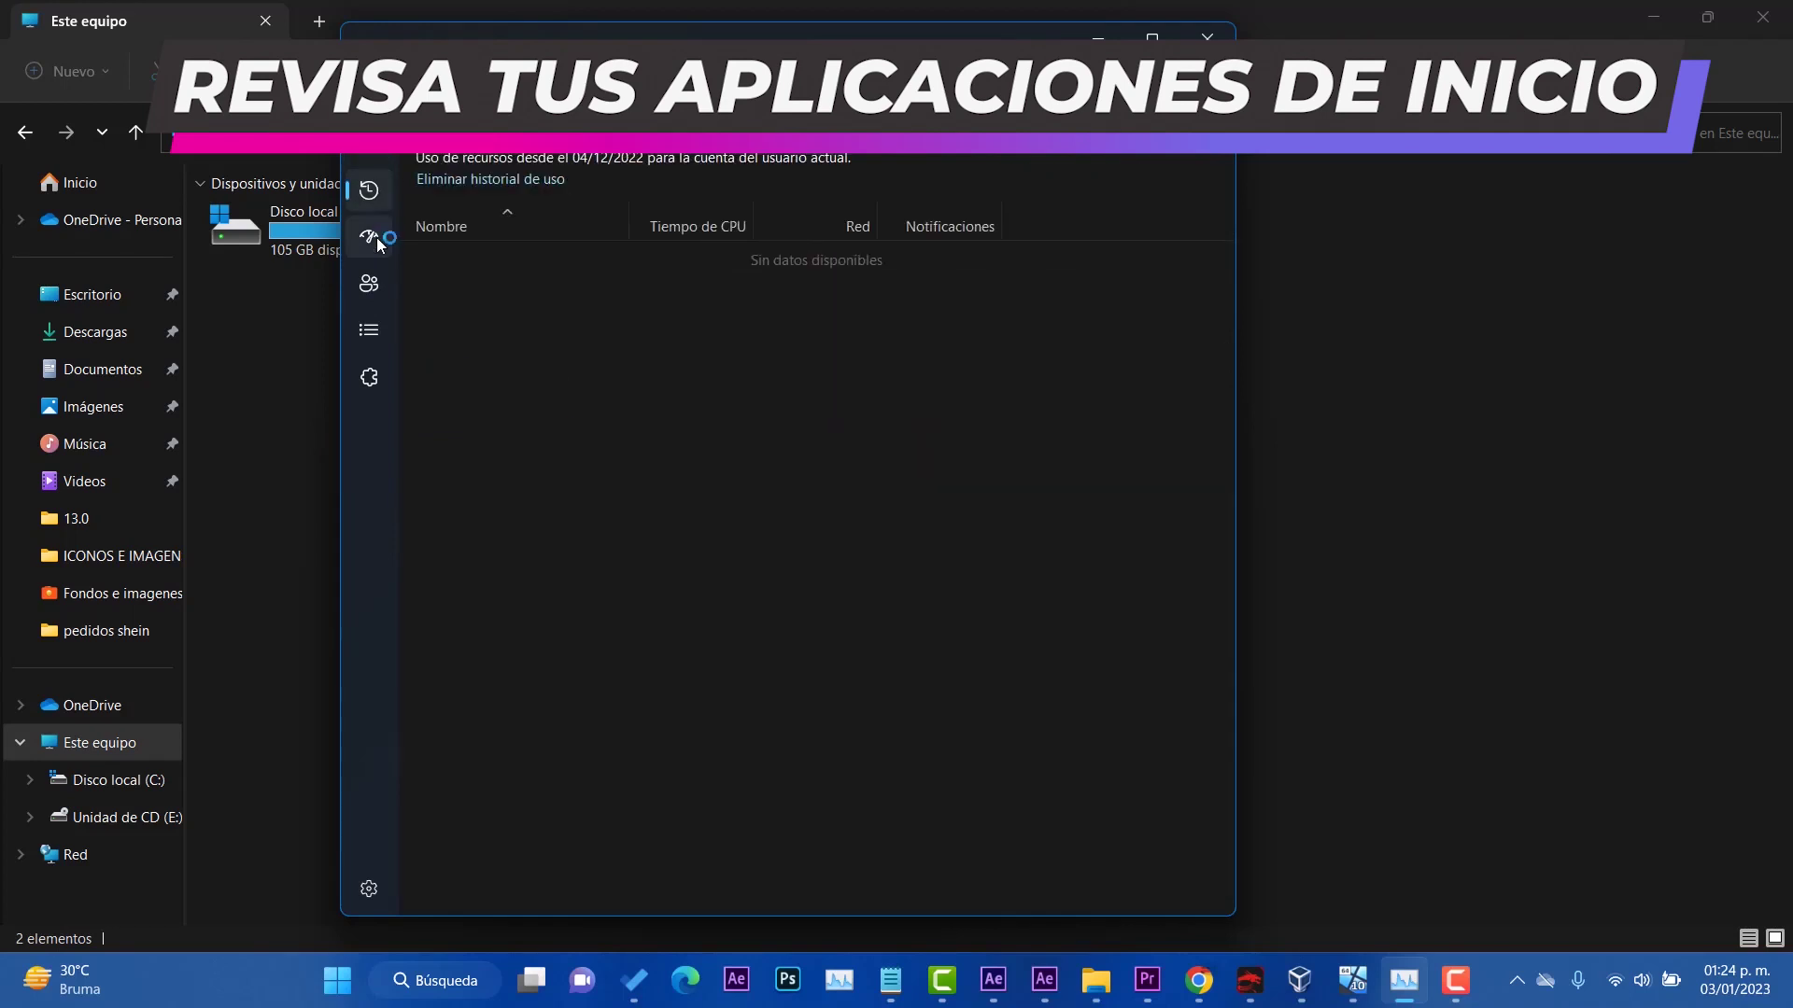
pyautogui.click(378, 240)
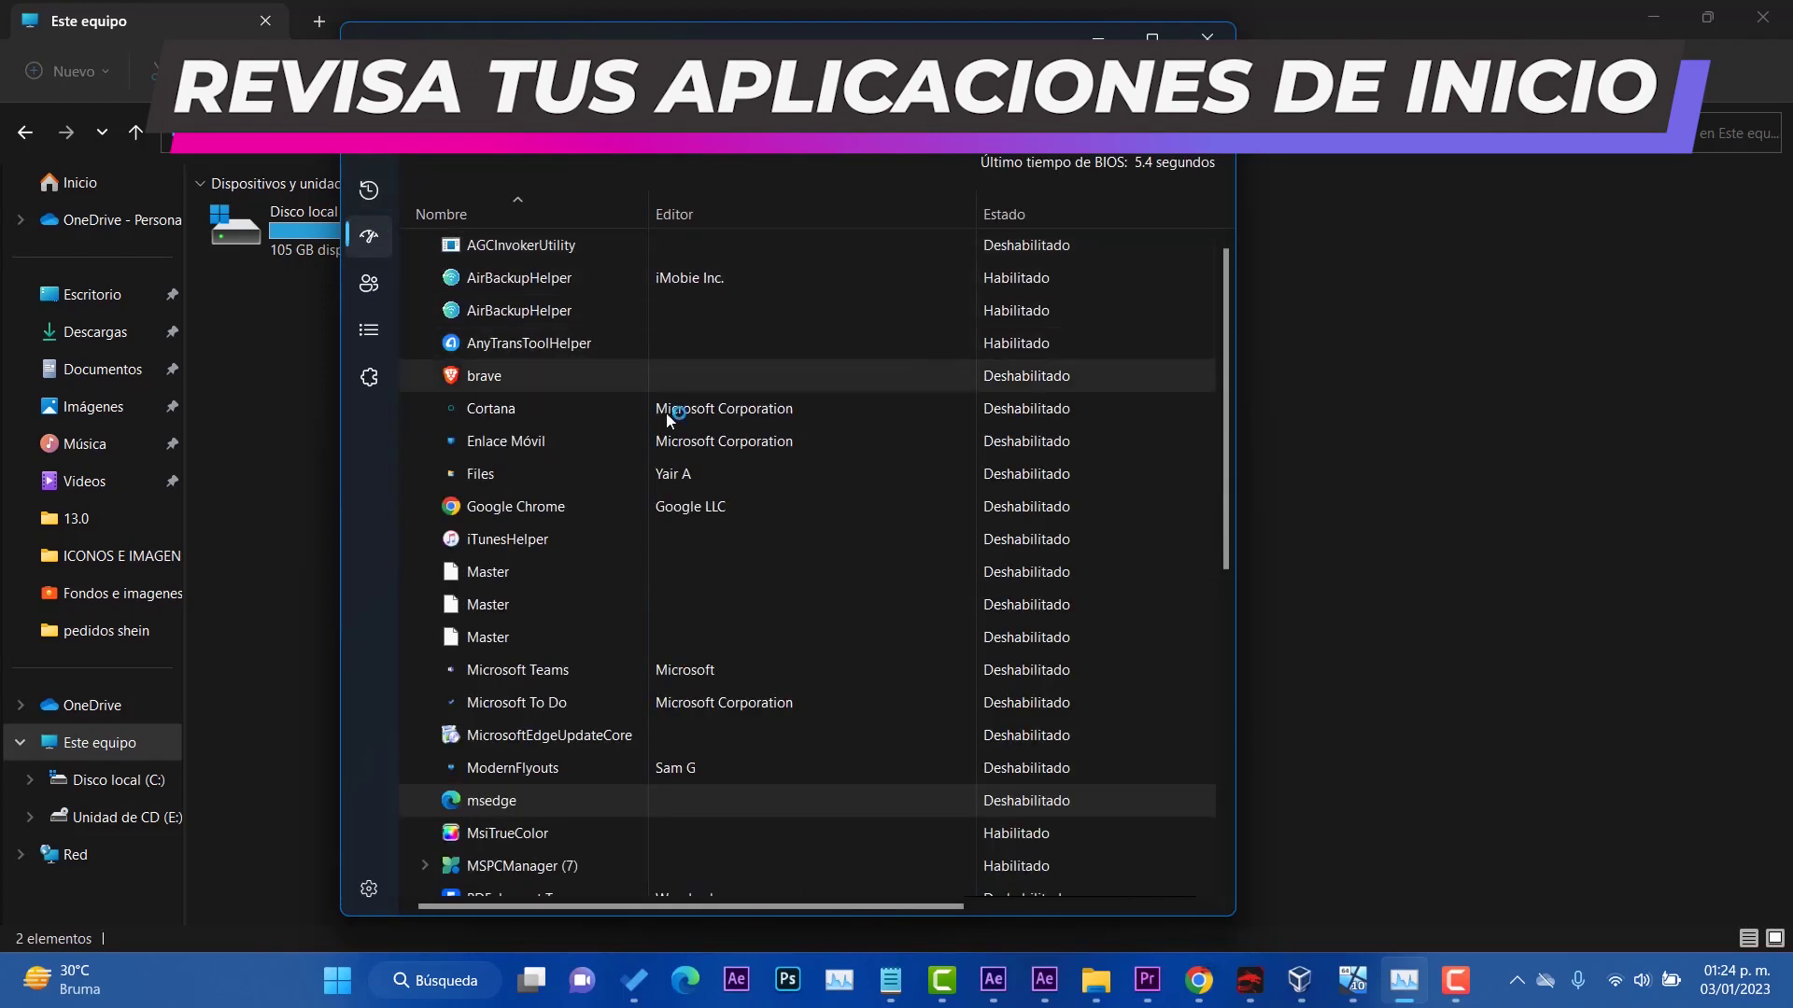
# Disable both AirBackupHelper entries and AnyTransToolHelper in the startup applications.
pyautogui.rightClick(490, 278)
pyautogui.click(541, 297)
pyautogui.rightClick(534, 308)
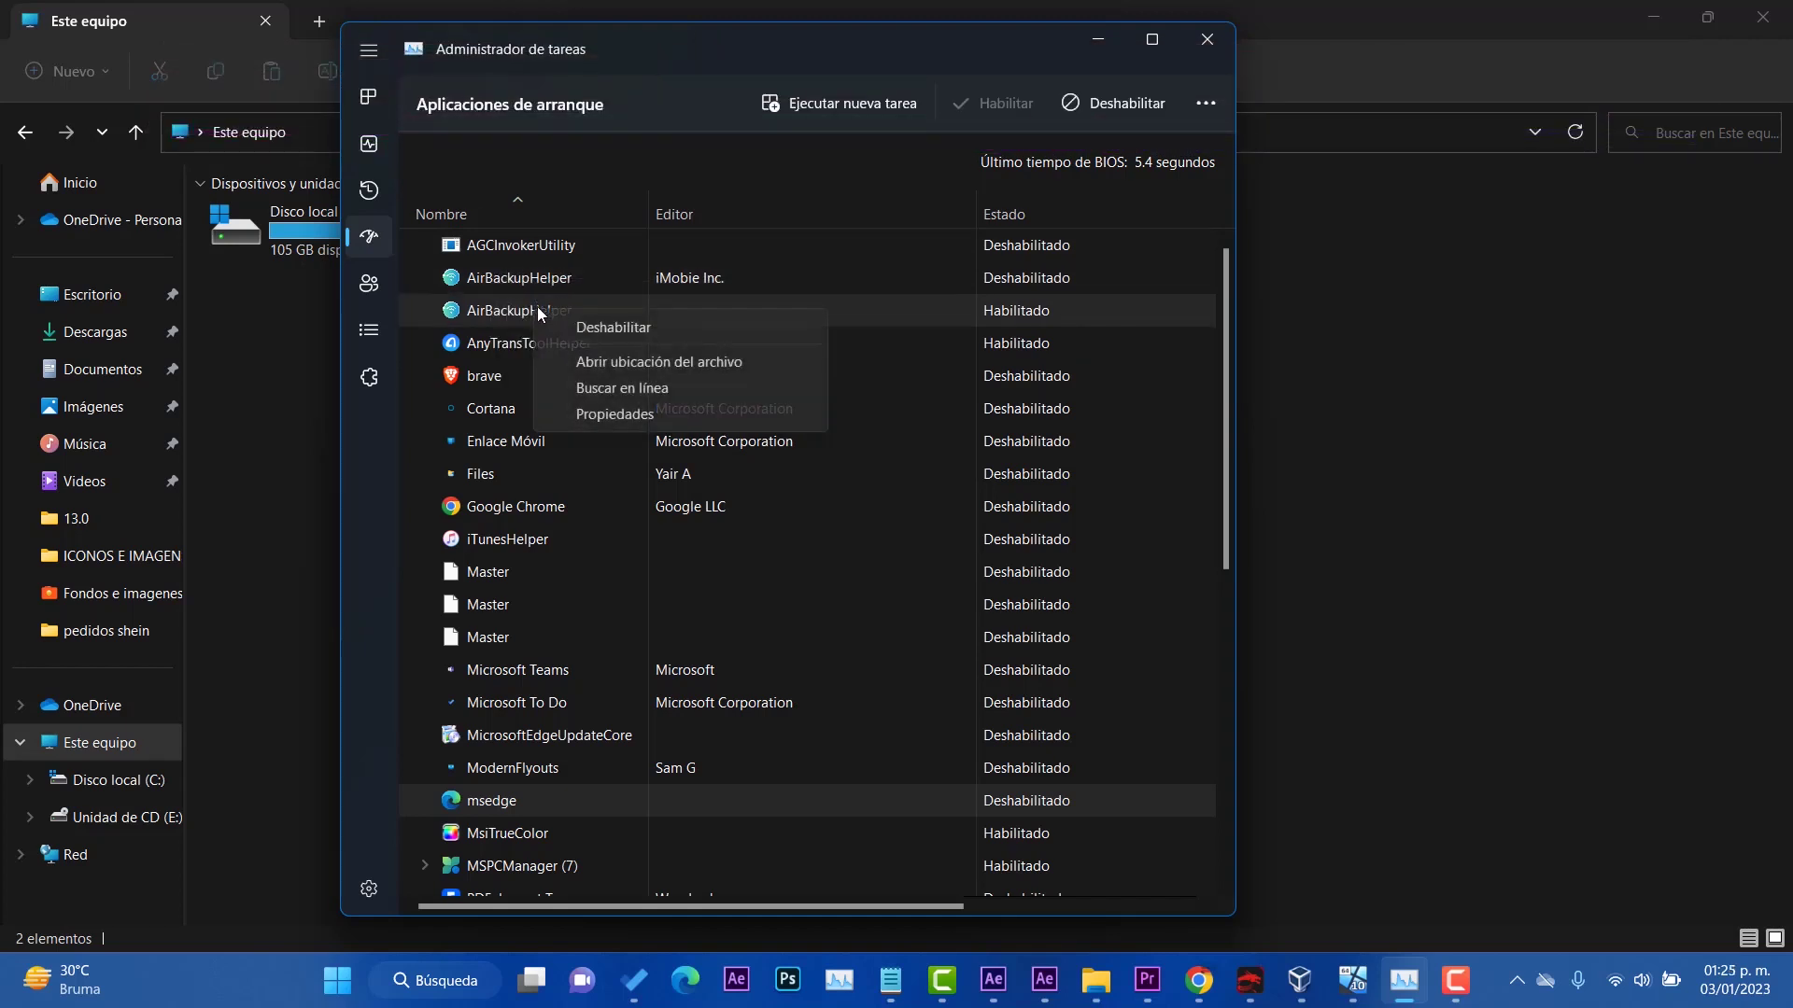
pyautogui.click(623, 327)
pyautogui.rightClick(537, 360)
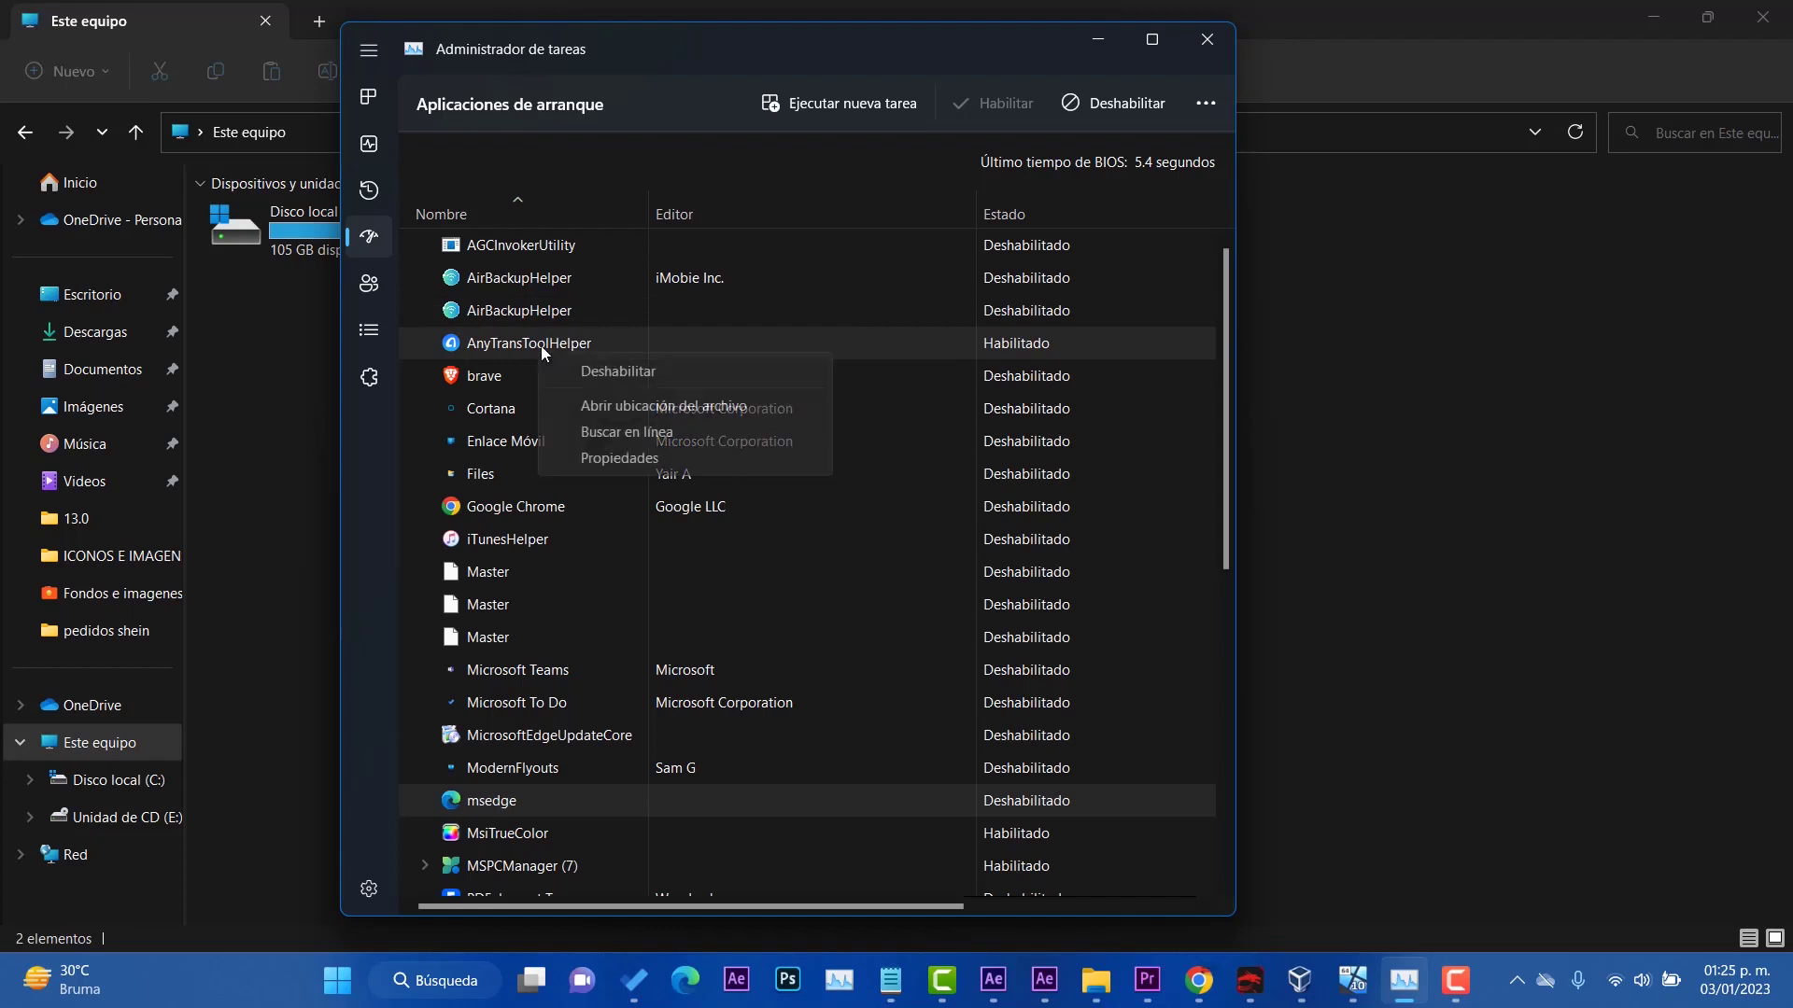
pyautogui.click(603, 368)
# Examine the later startup entries, including vmware-tray, updaterstartuputility, SteelSeriesGG and Skype, for apps worth disabling.
pyautogui.scroll(-1, 618, 355)
pyautogui.scroll(-1, 551, 486)
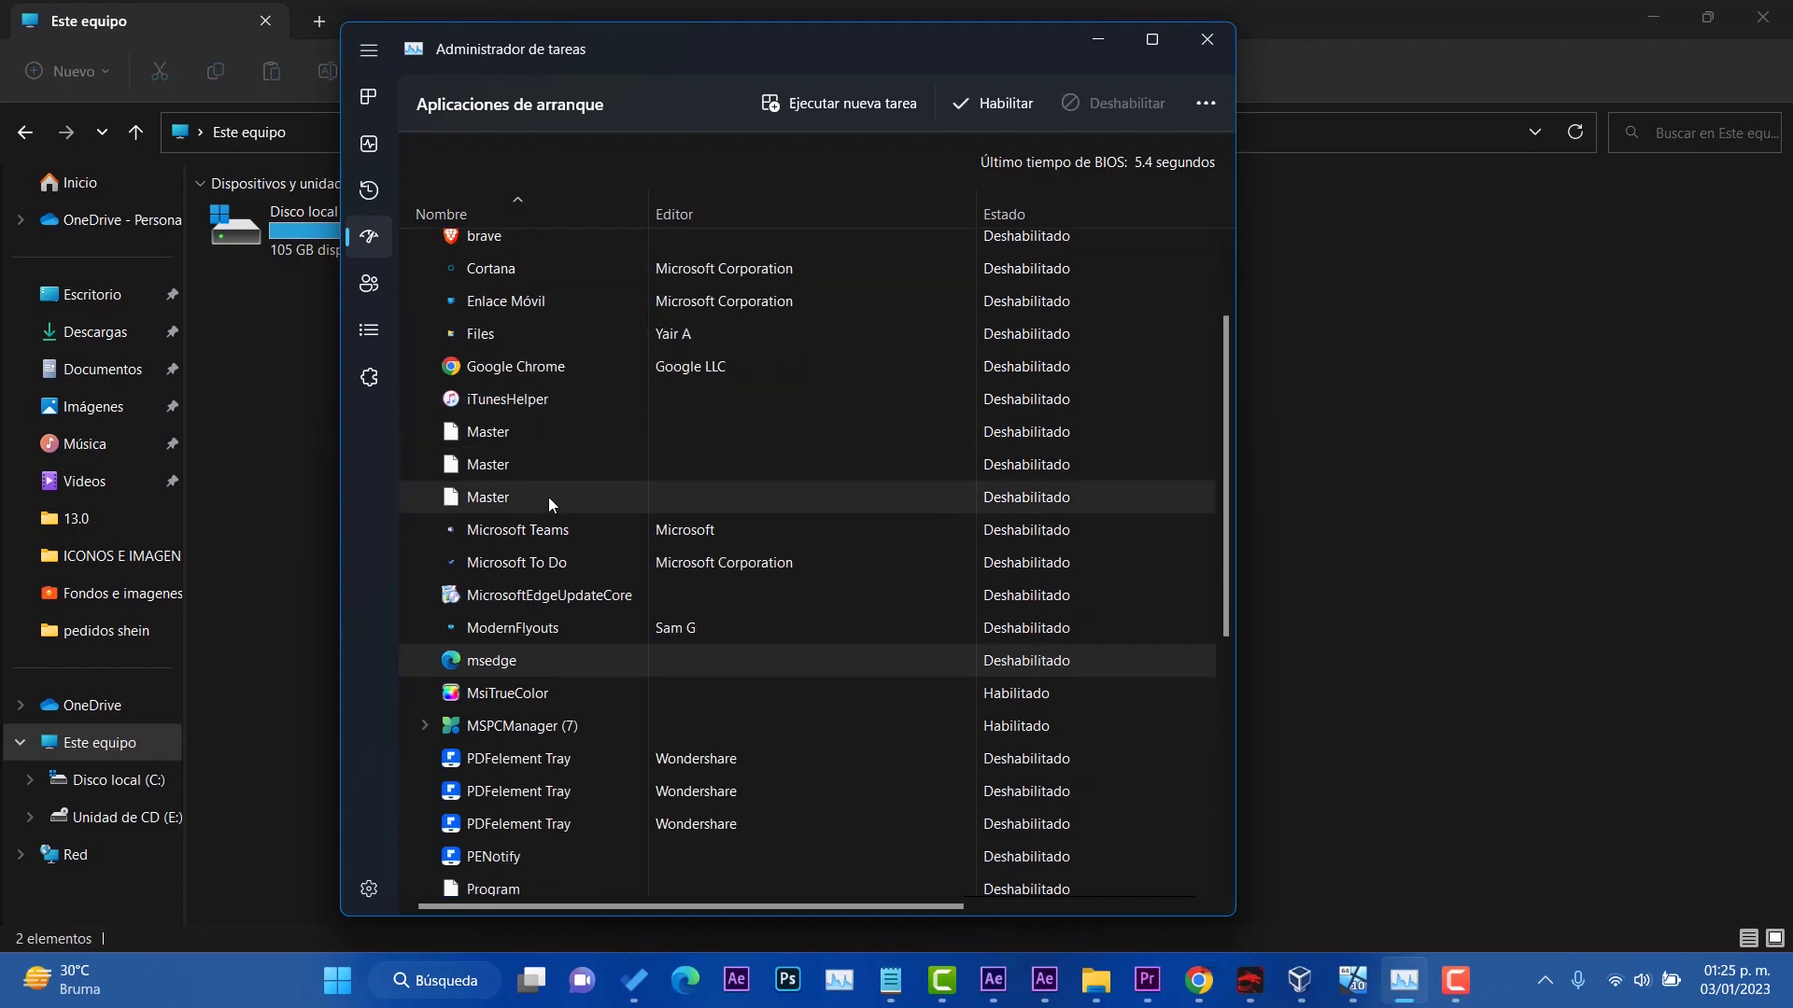
pyautogui.scroll(-8, 528, 379)
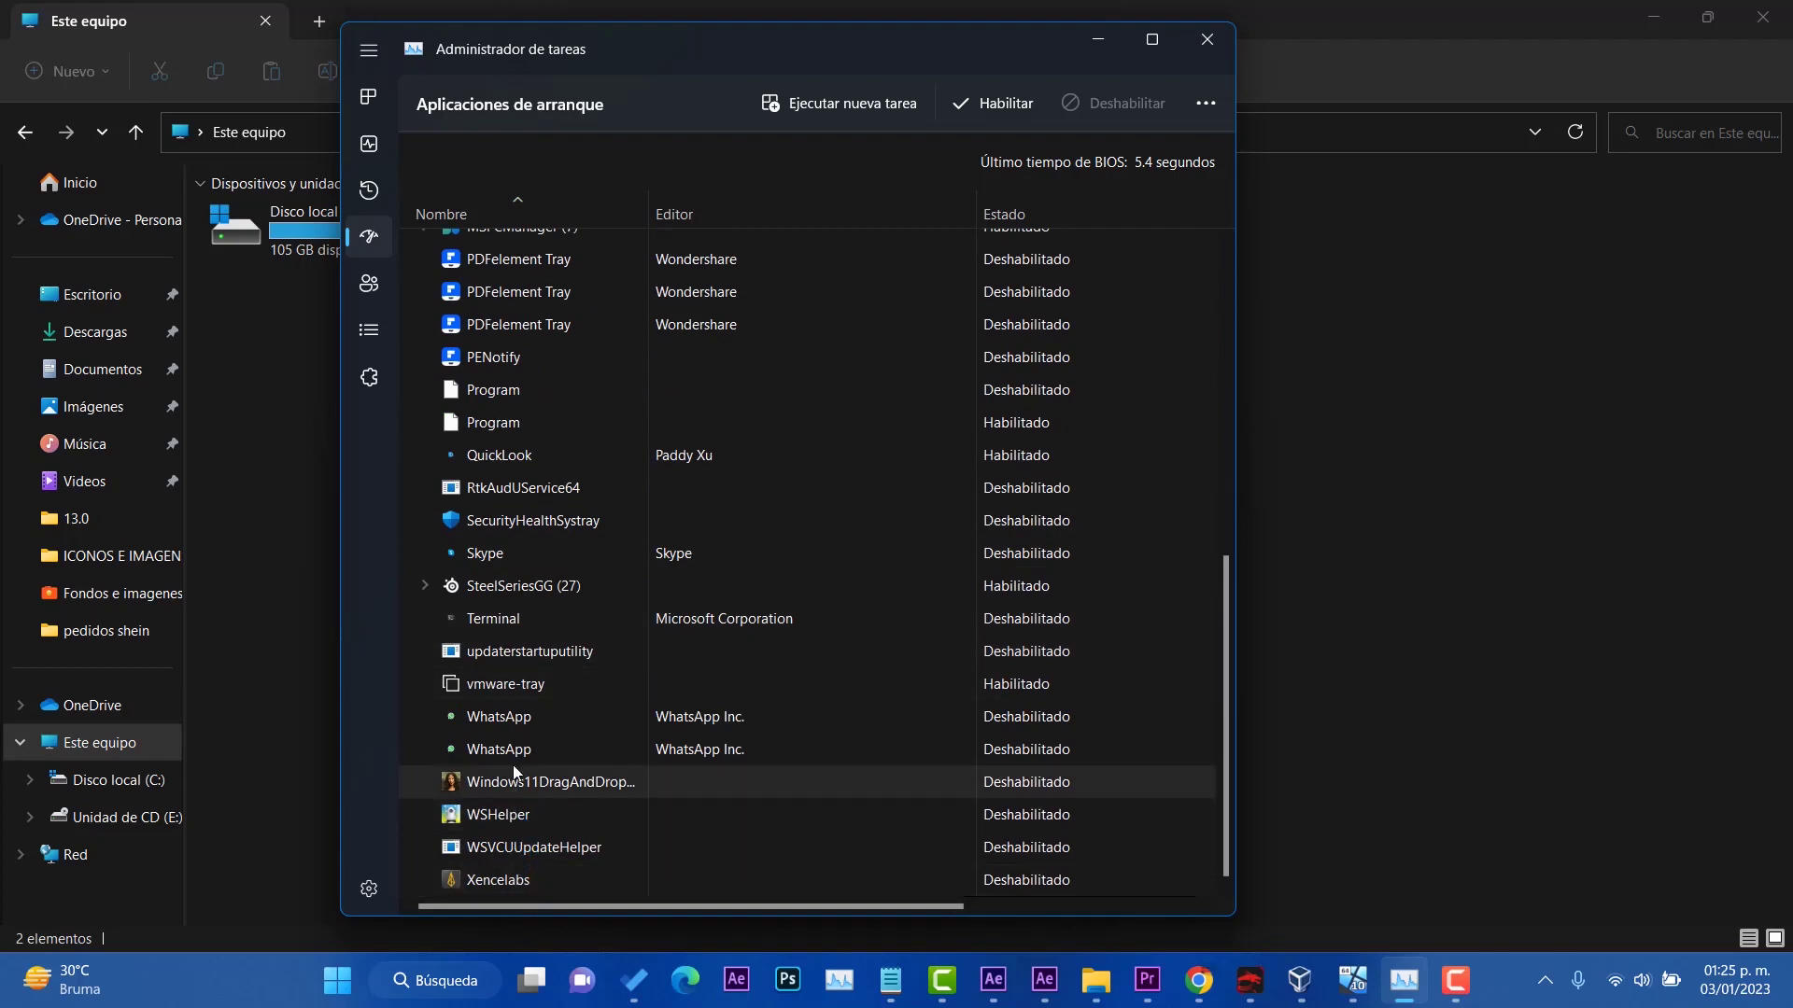
pyautogui.click(517, 686)
pyautogui.click(523, 650)
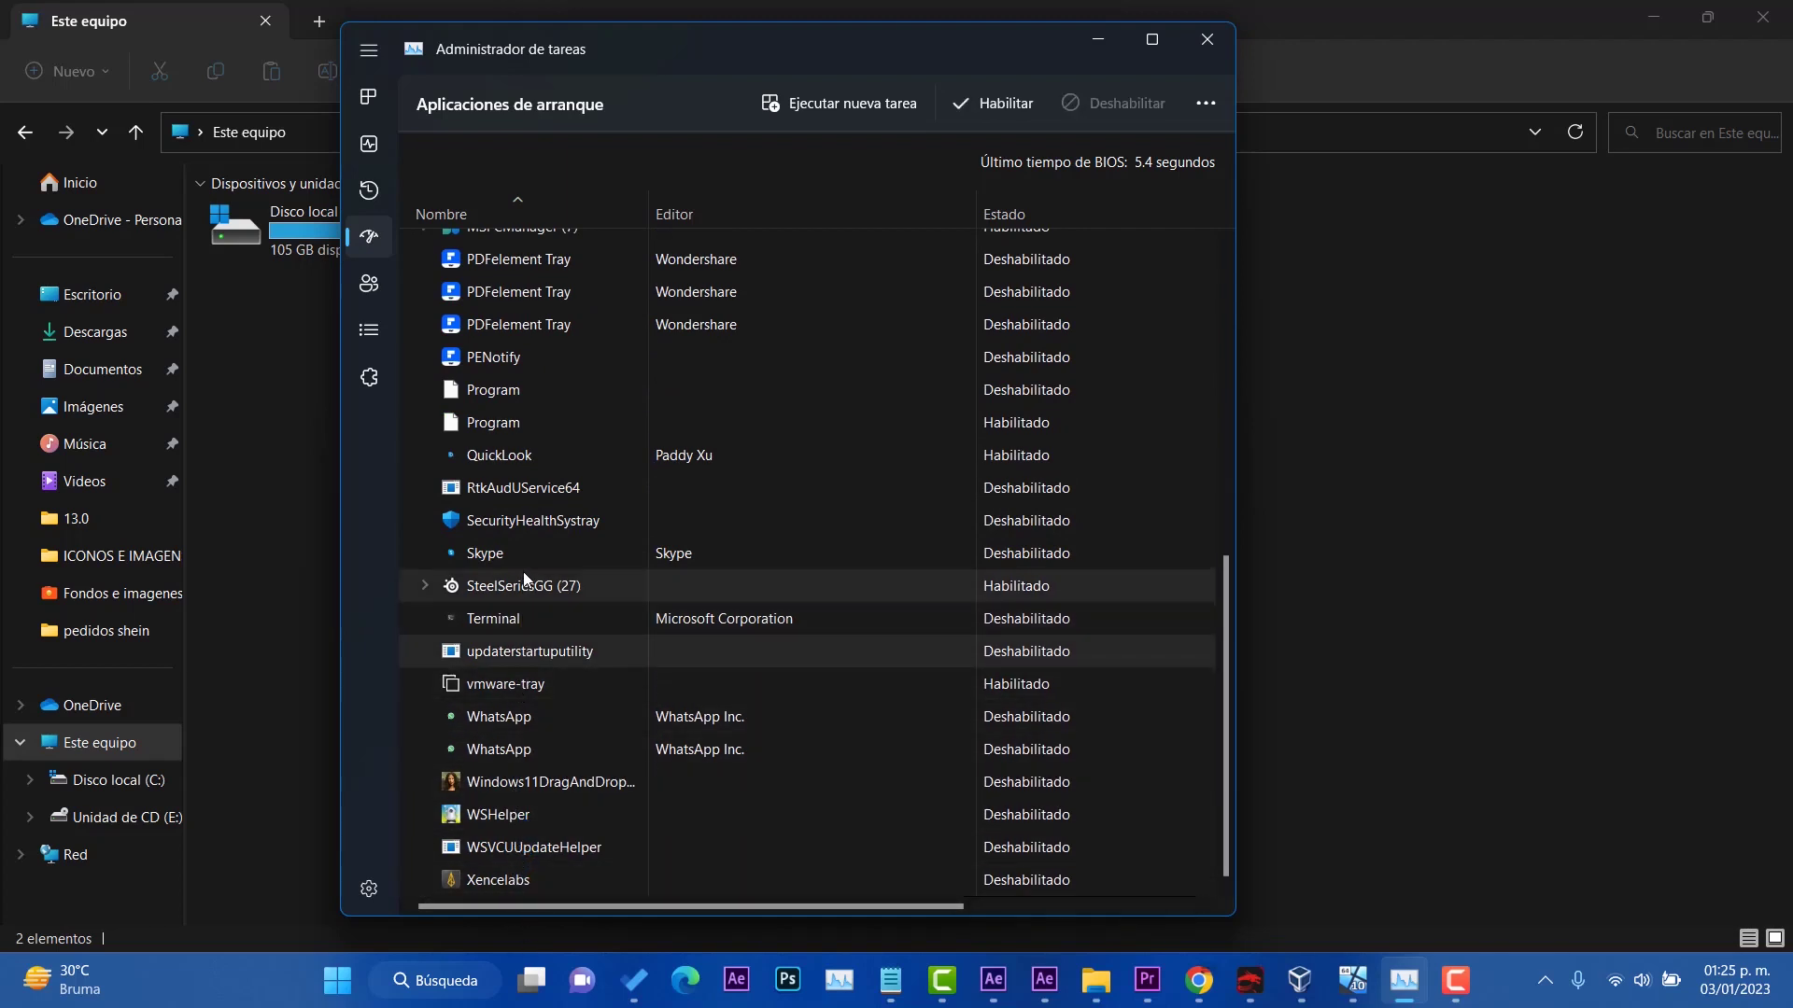
pyautogui.click(523, 573)
pyautogui.click(514, 560)
# Check the status of the remaining startup entries, including PENotify, PDFelement Tray, MSPCManager, msedge, ModernFlyouts and Files.
pyautogui.scroll(3, 547, 778)
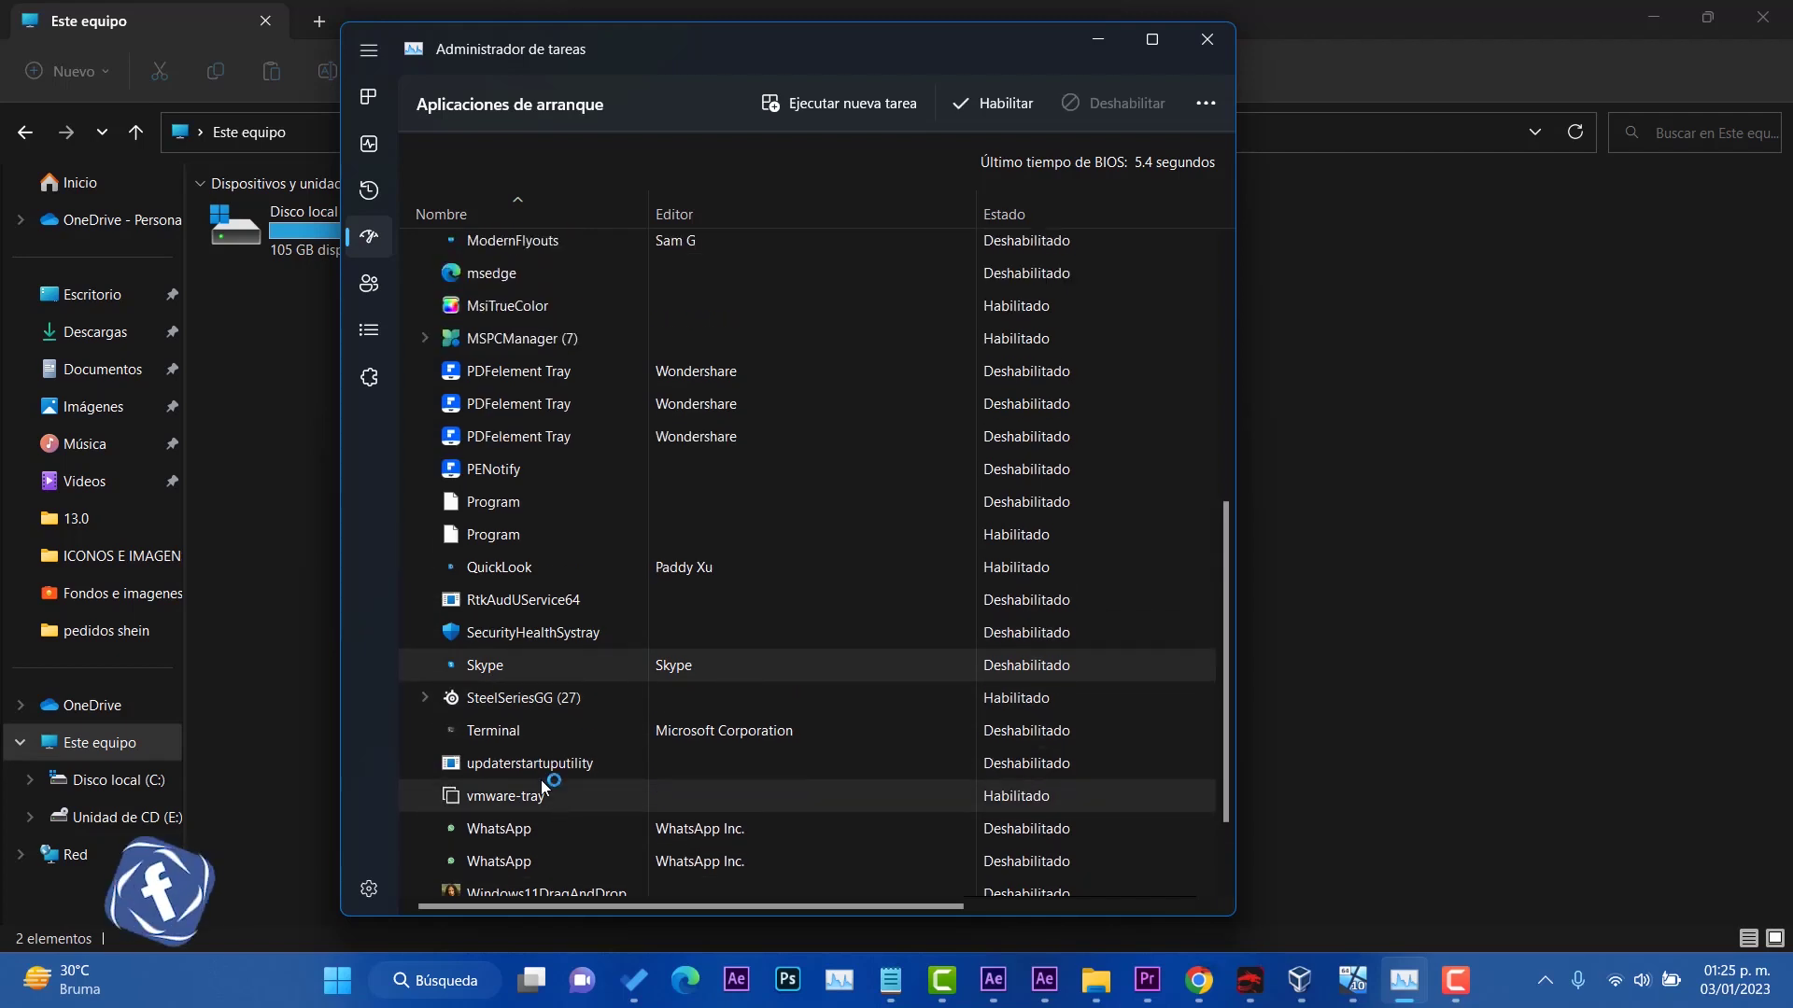
pyautogui.click(495, 672)
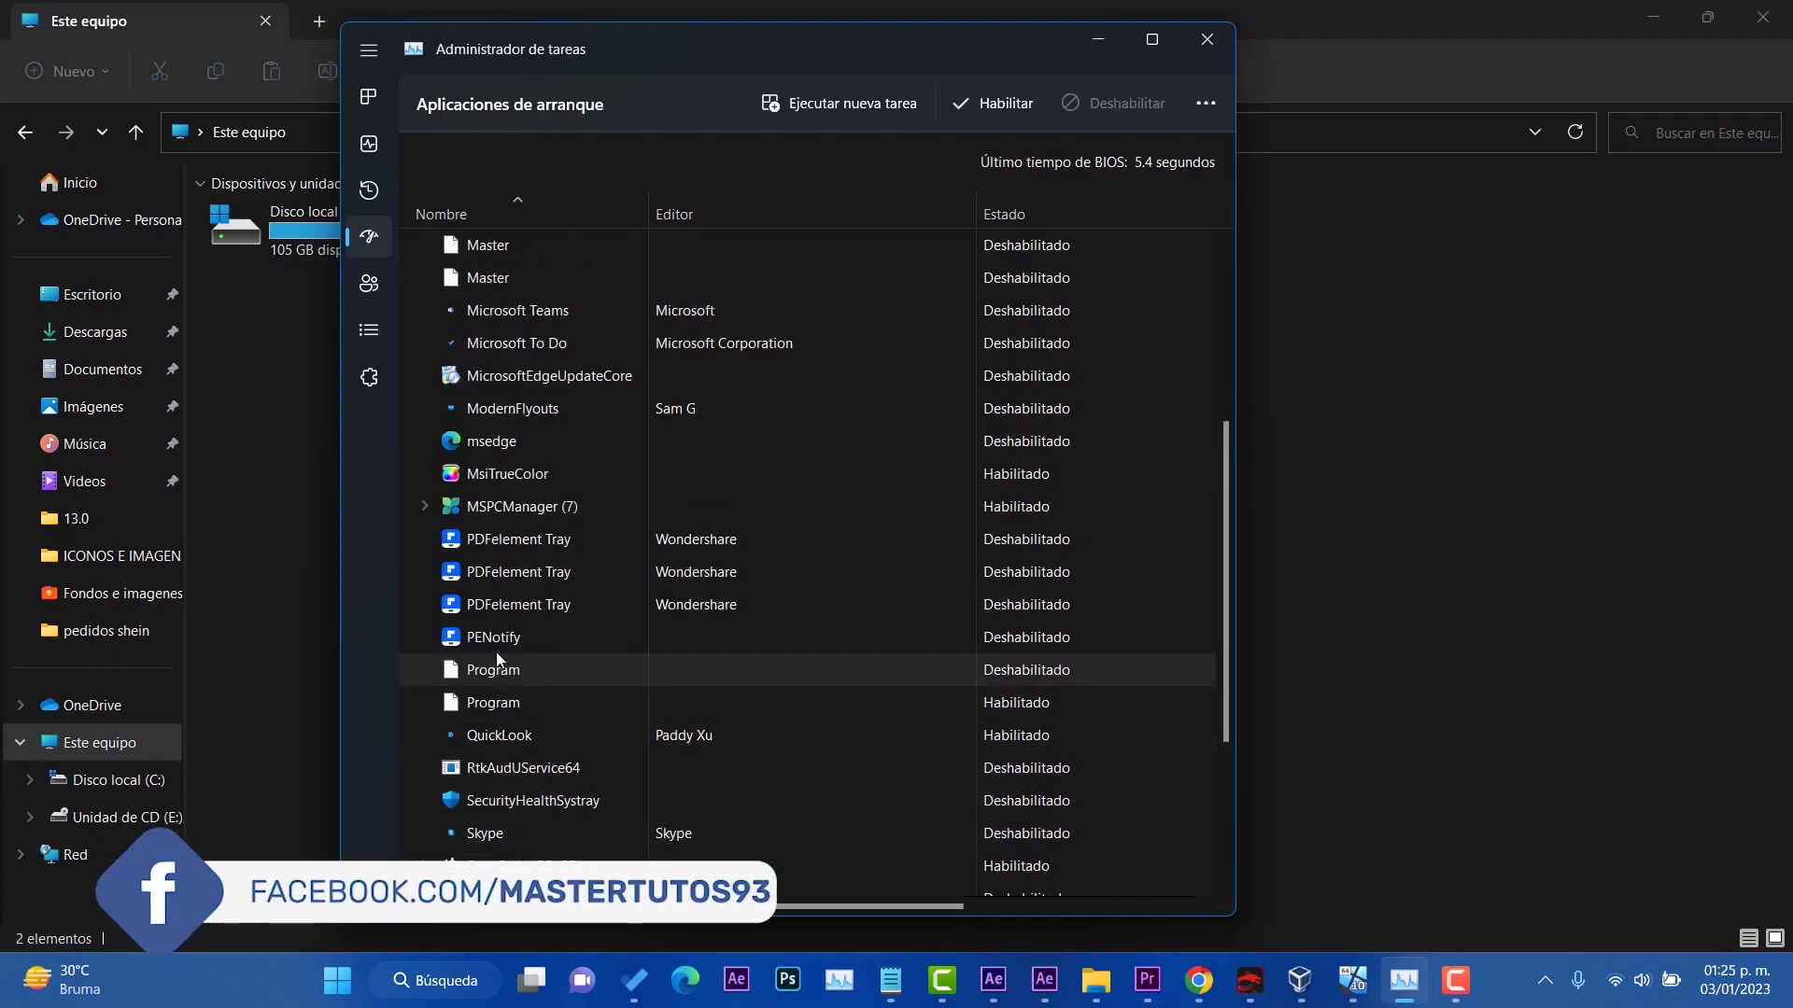
pyautogui.click(496, 643)
pyautogui.click(508, 607)
pyautogui.click(513, 509)
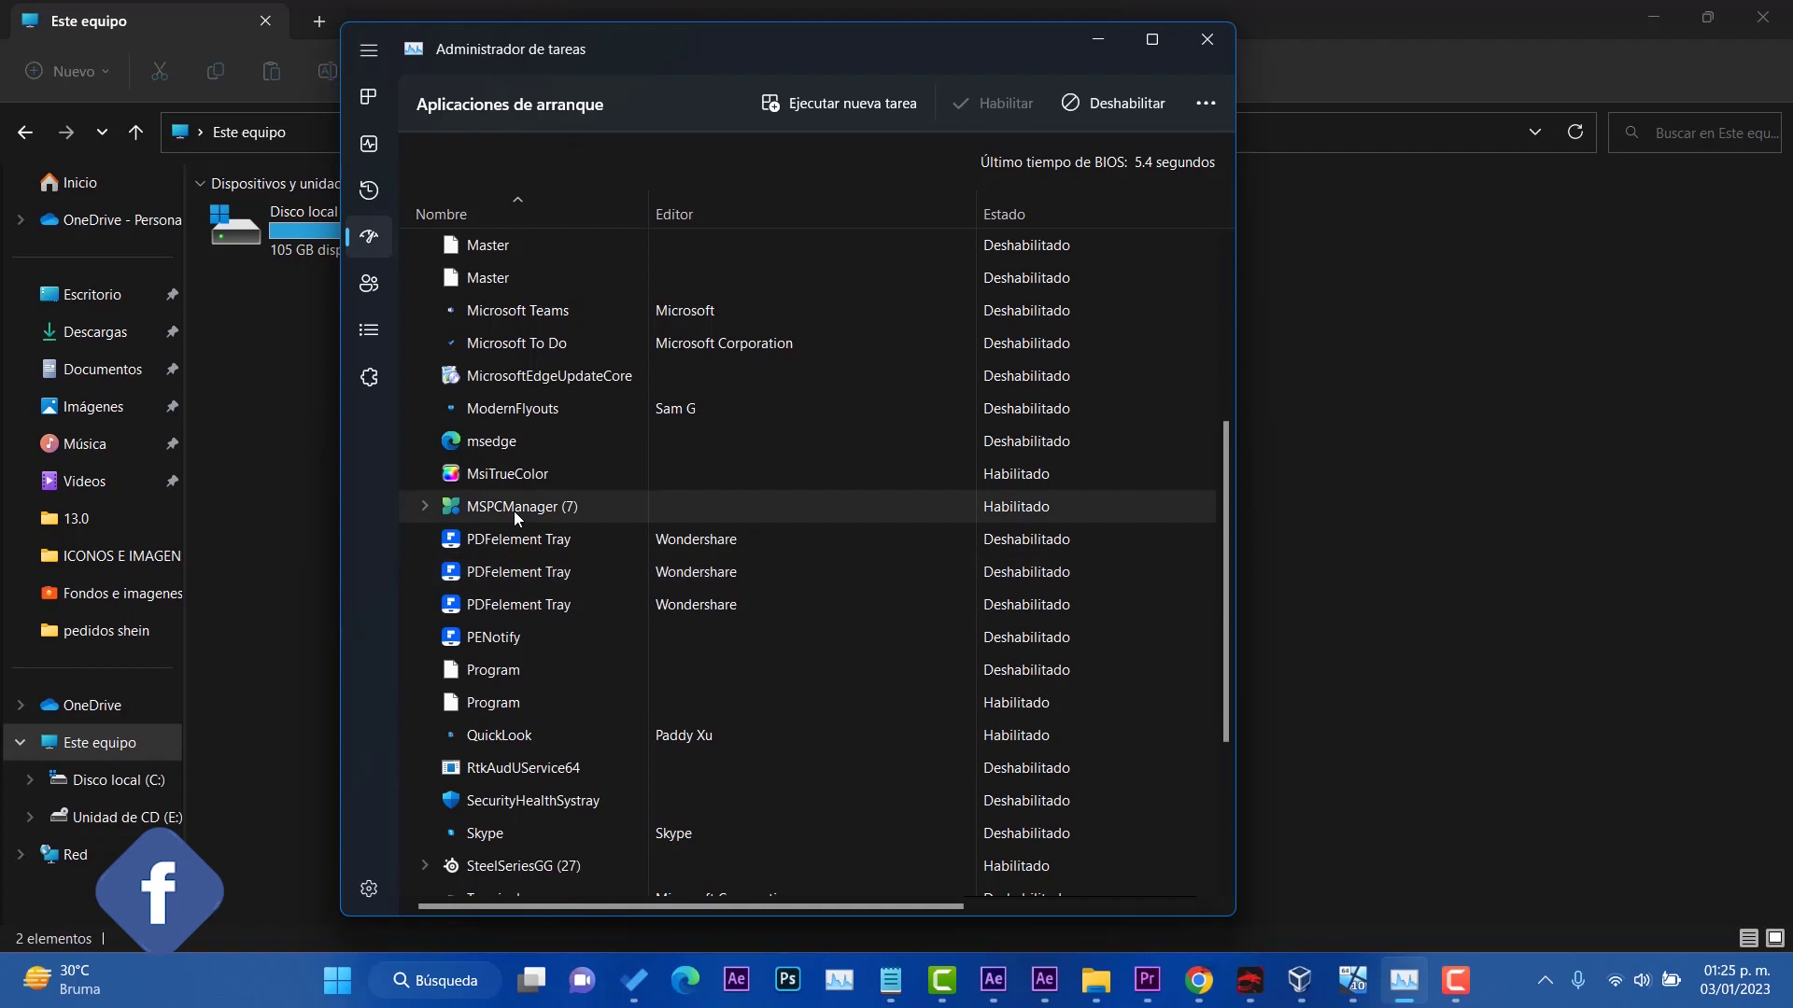
pyautogui.scroll(1, 541, 546)
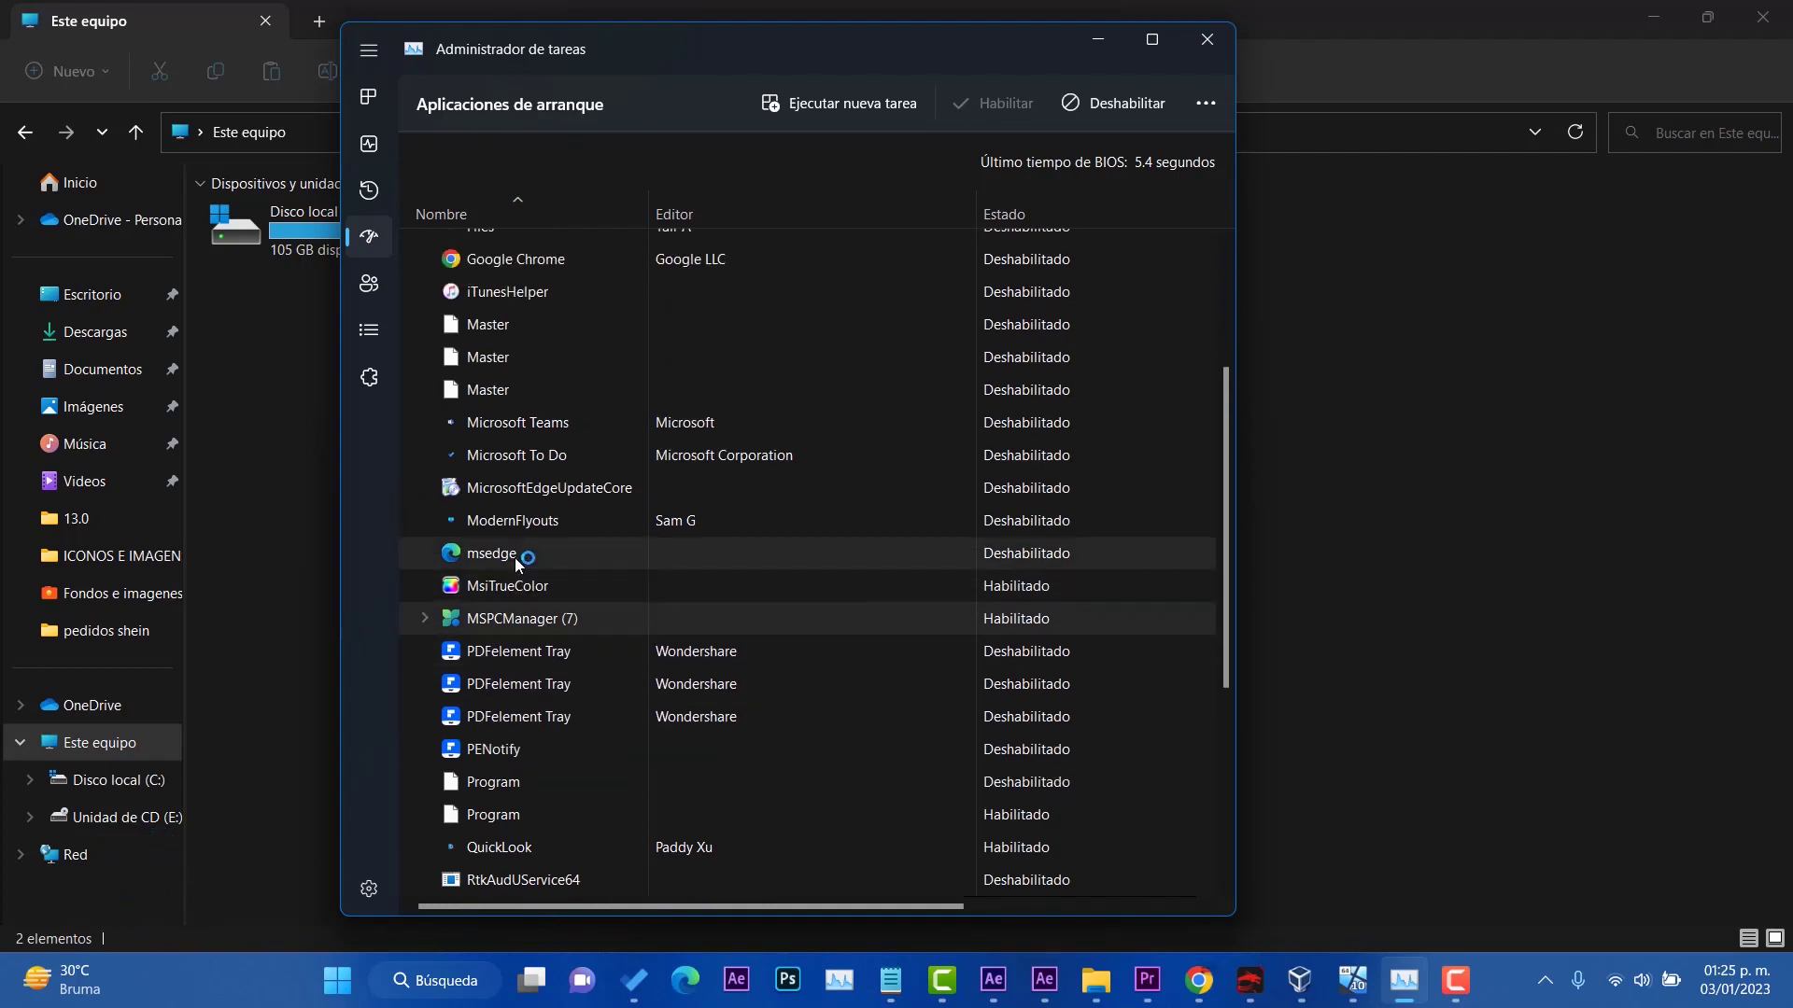
pyautogui.click(513, 556)
pyautogui.scroll(1, 522, 654)
pyautogui.click(522, 605)
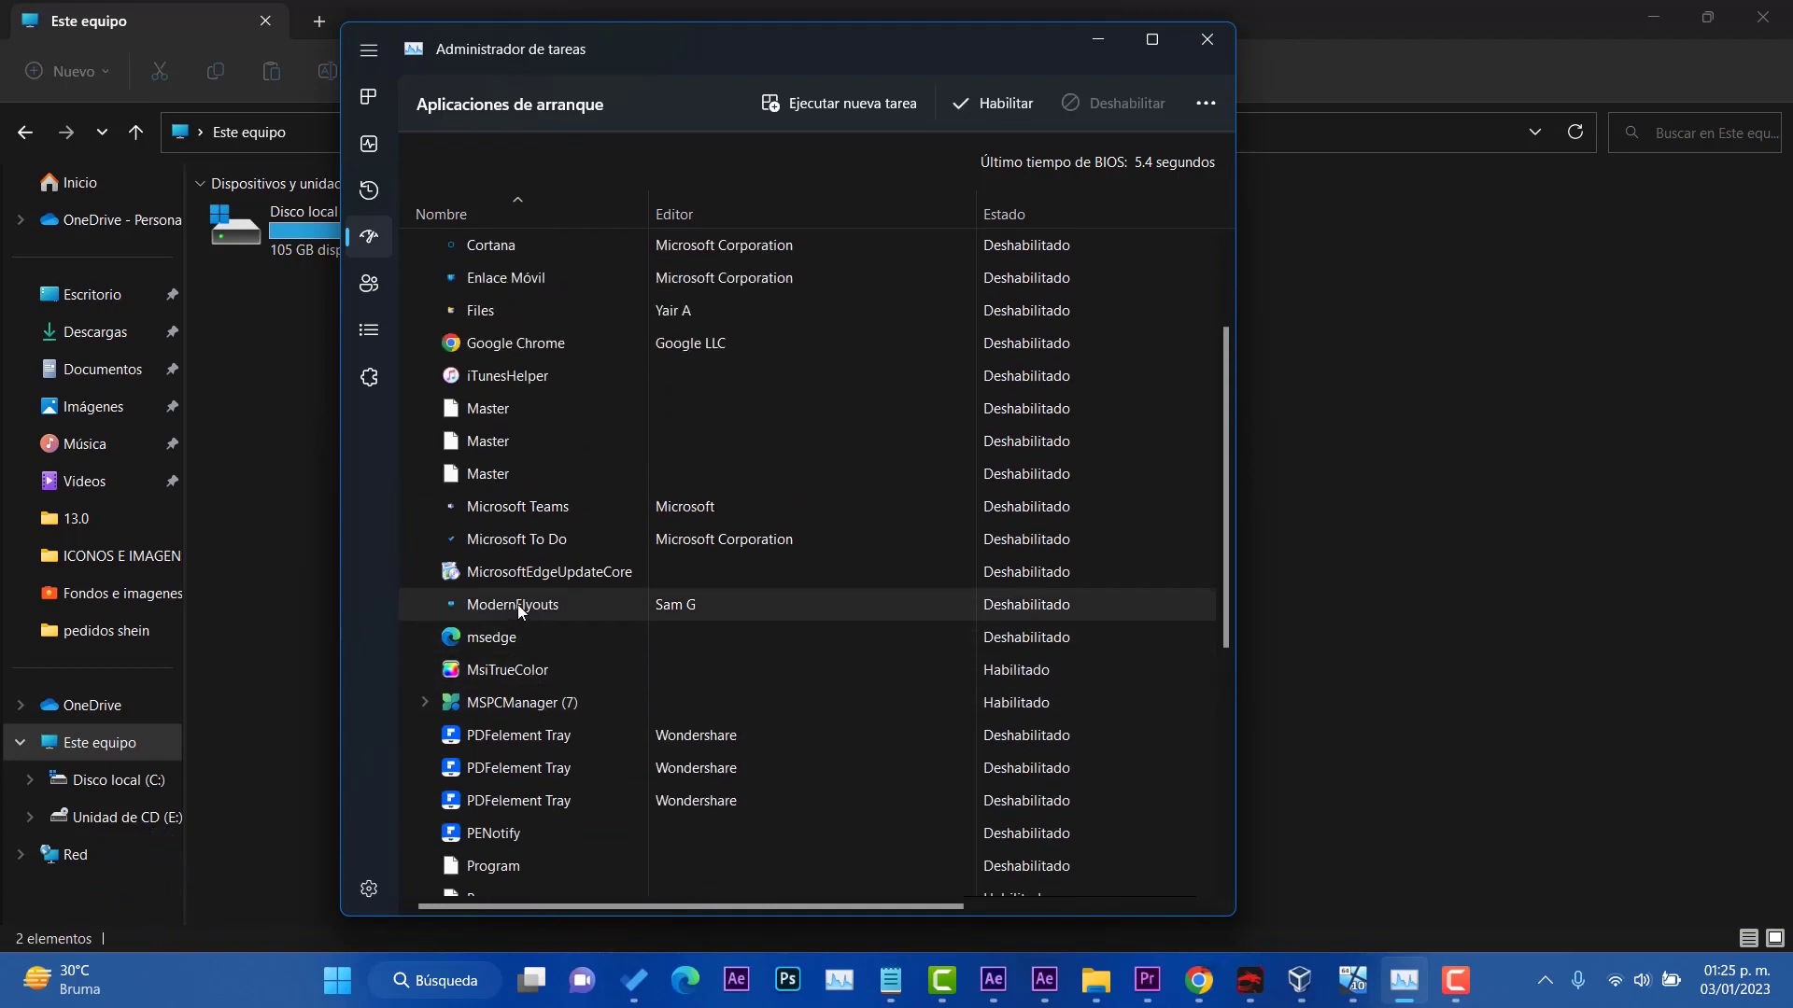
pyautogui.scroll(2, 561, 606)
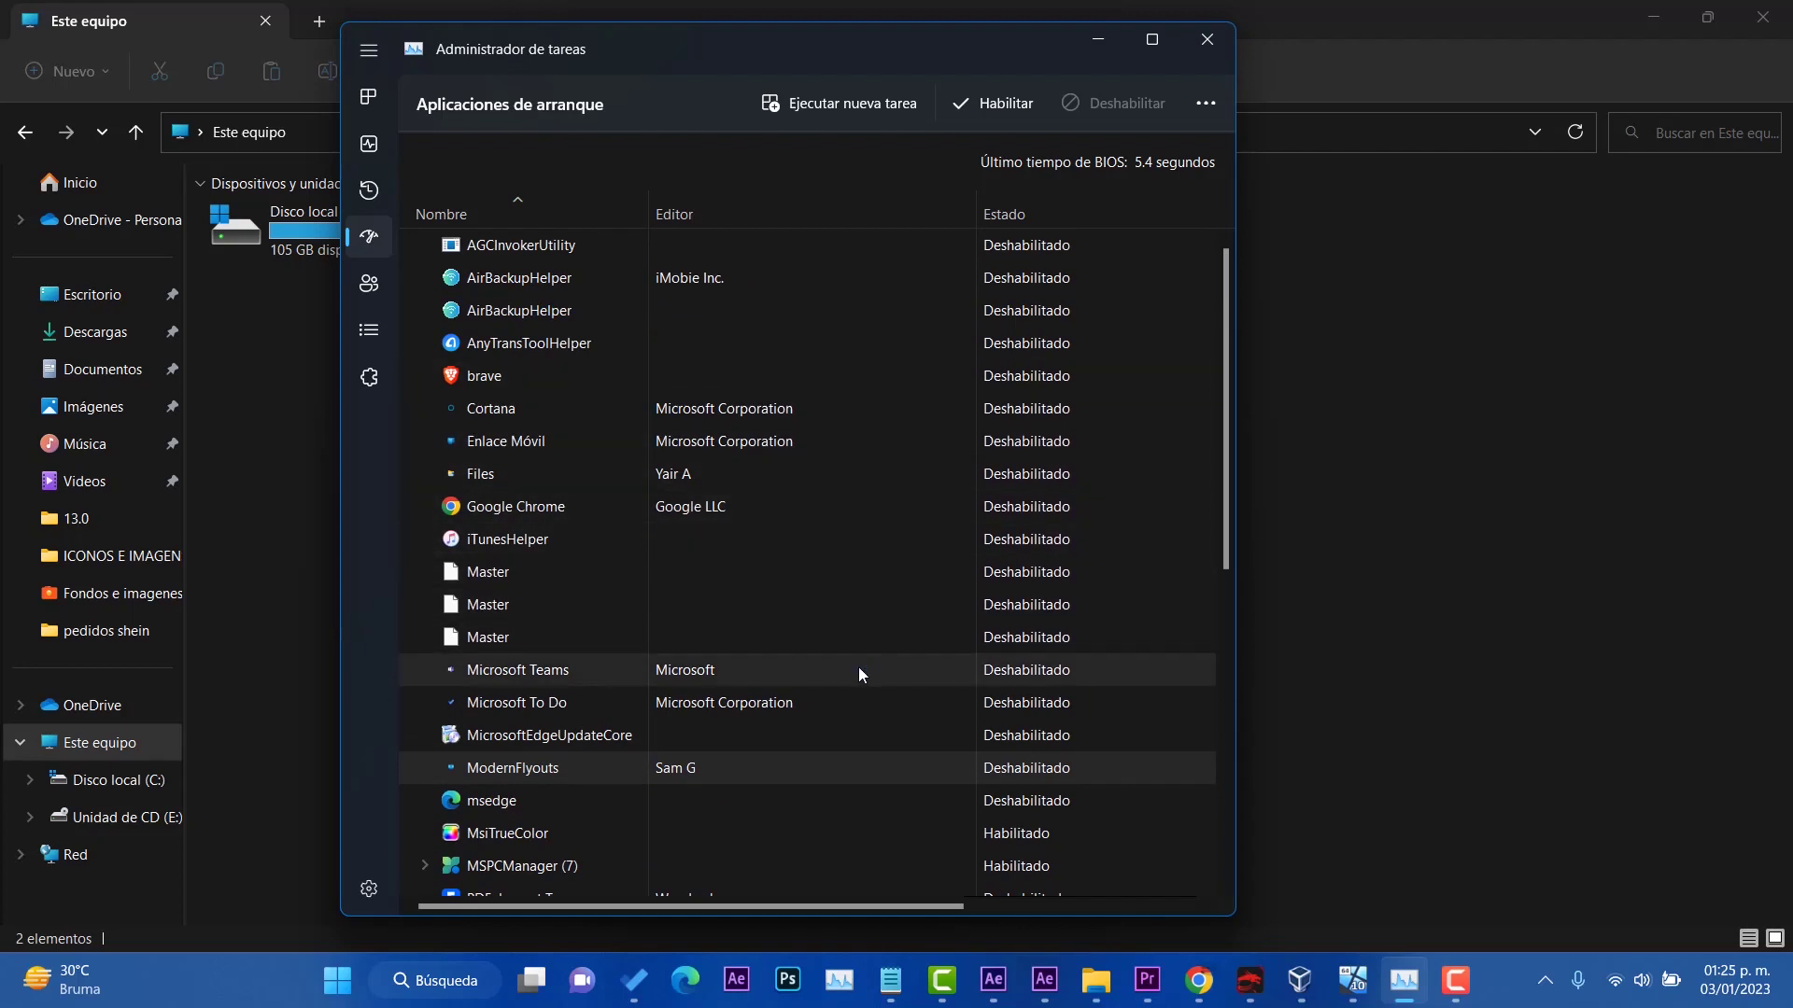
pyautogui.click(521, 478)
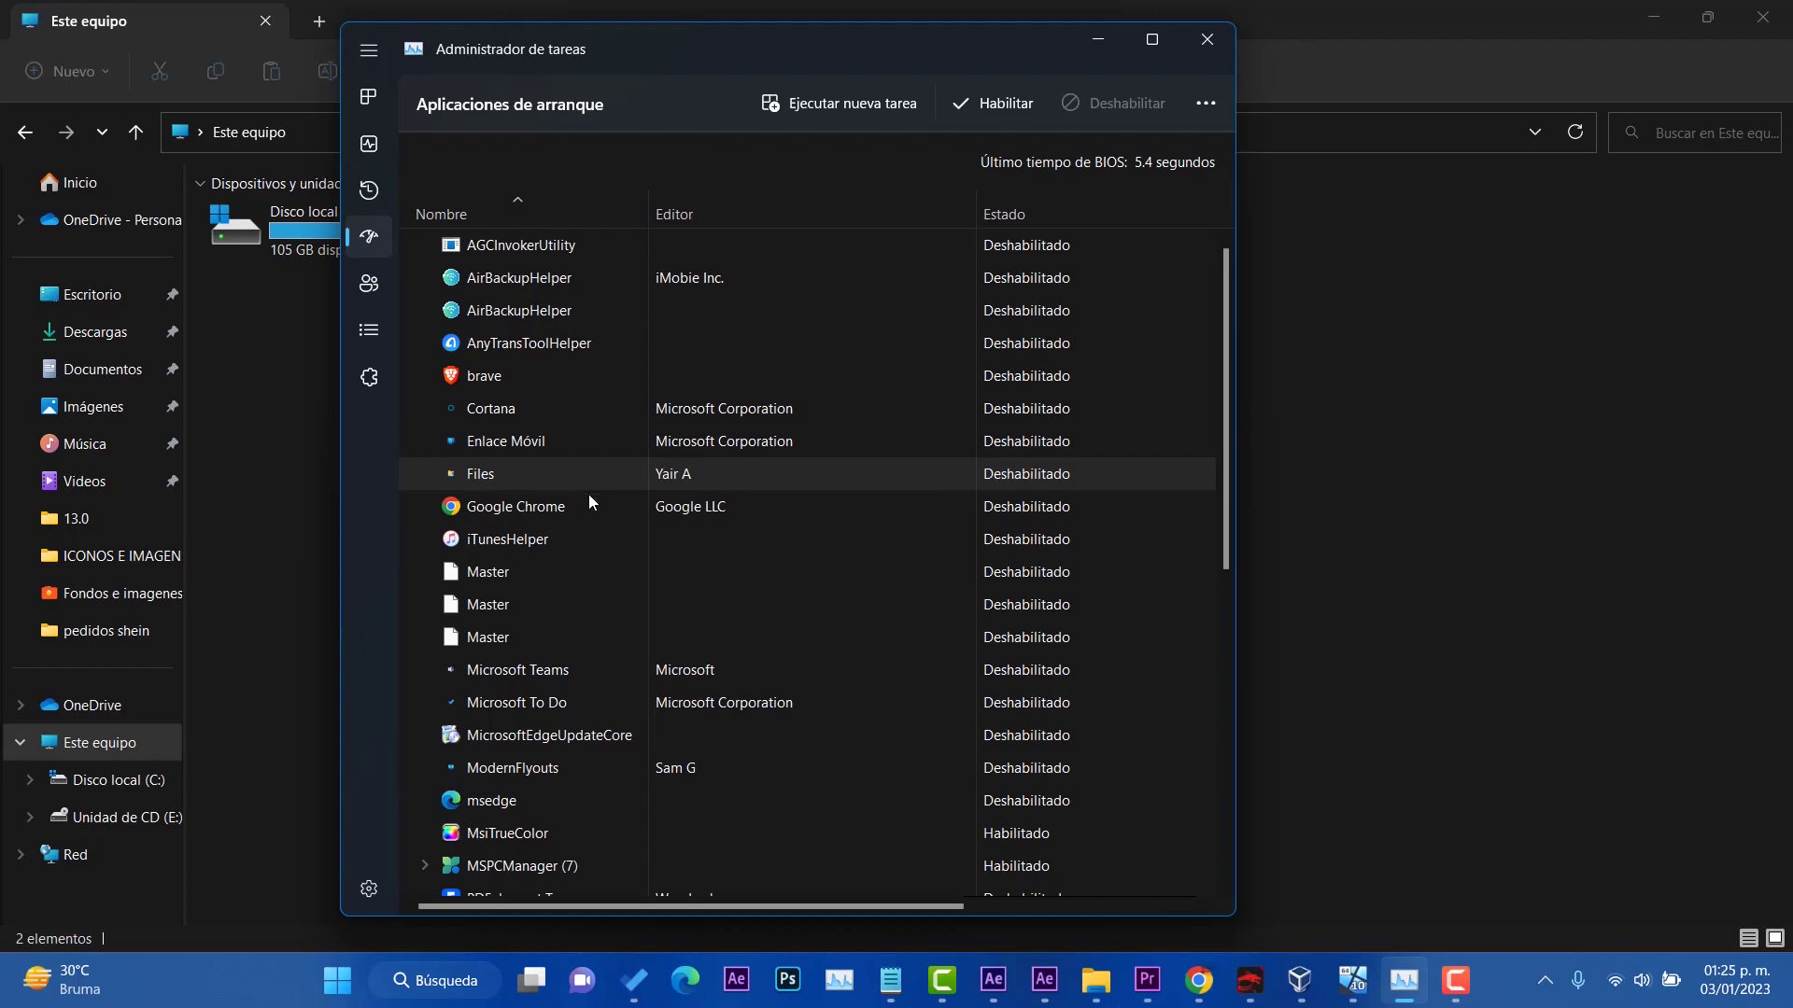
pyautogui.scroll(-7, 602, 560)
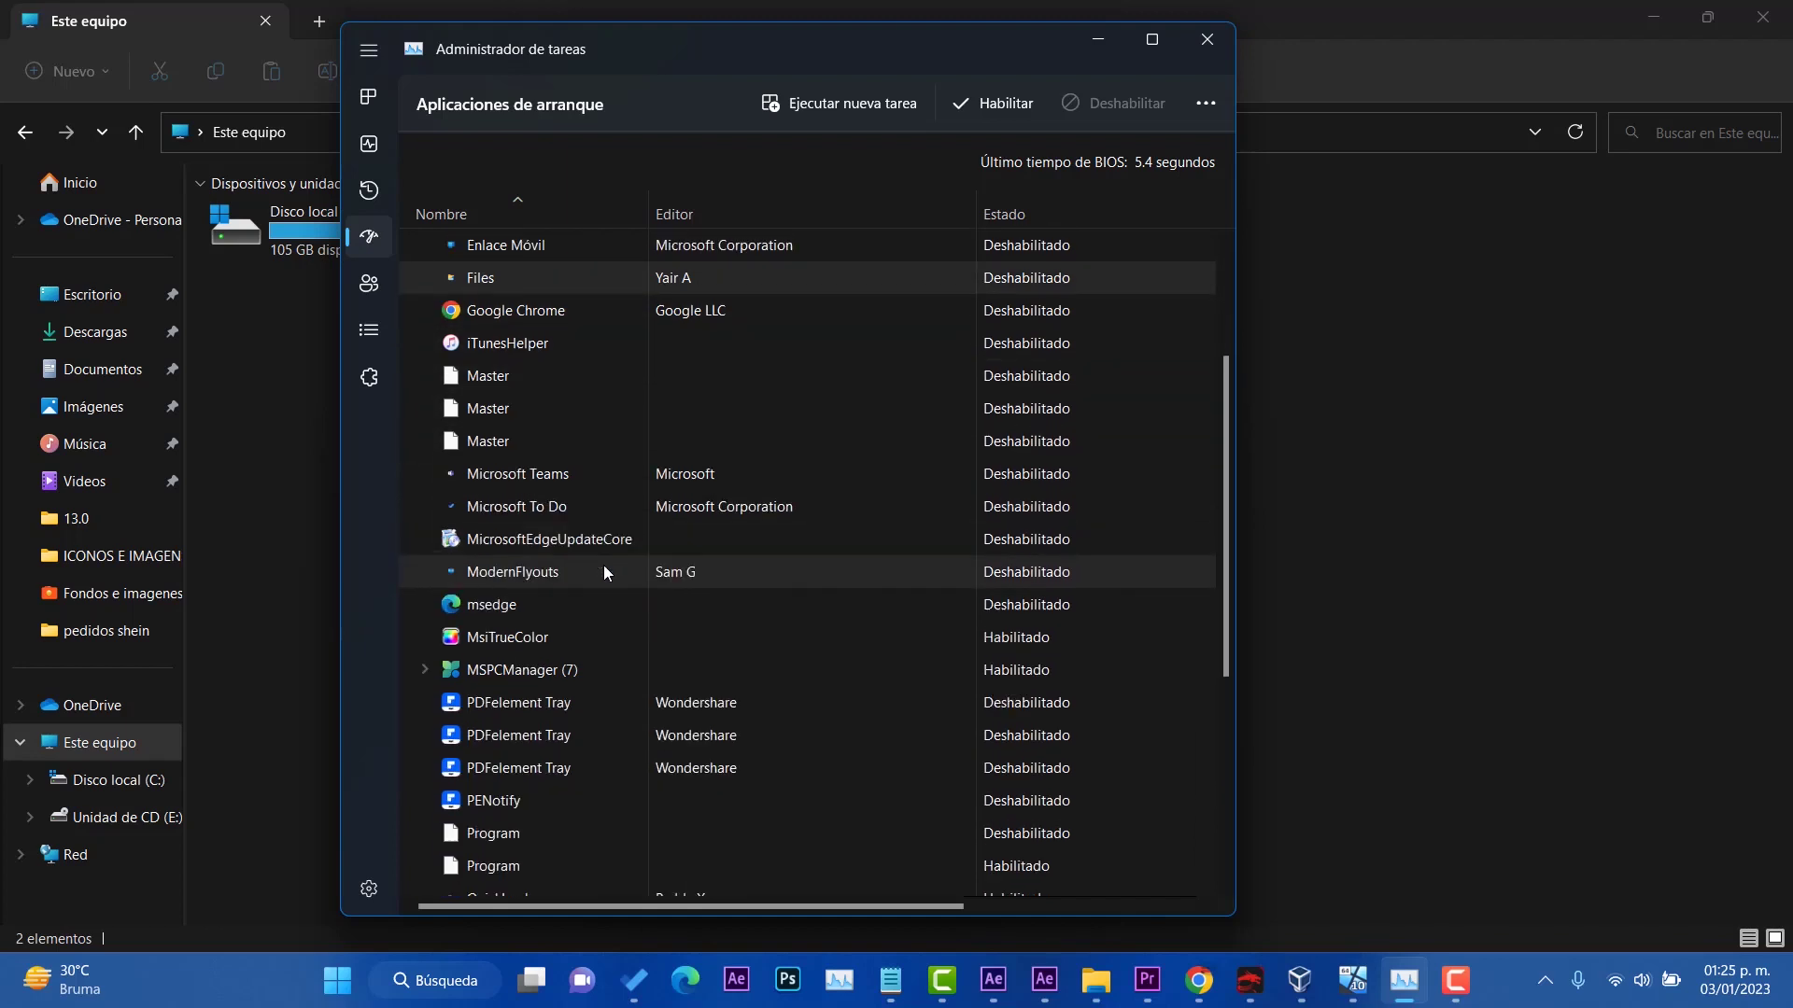
pyautogui.scroll(4, 603, 566)
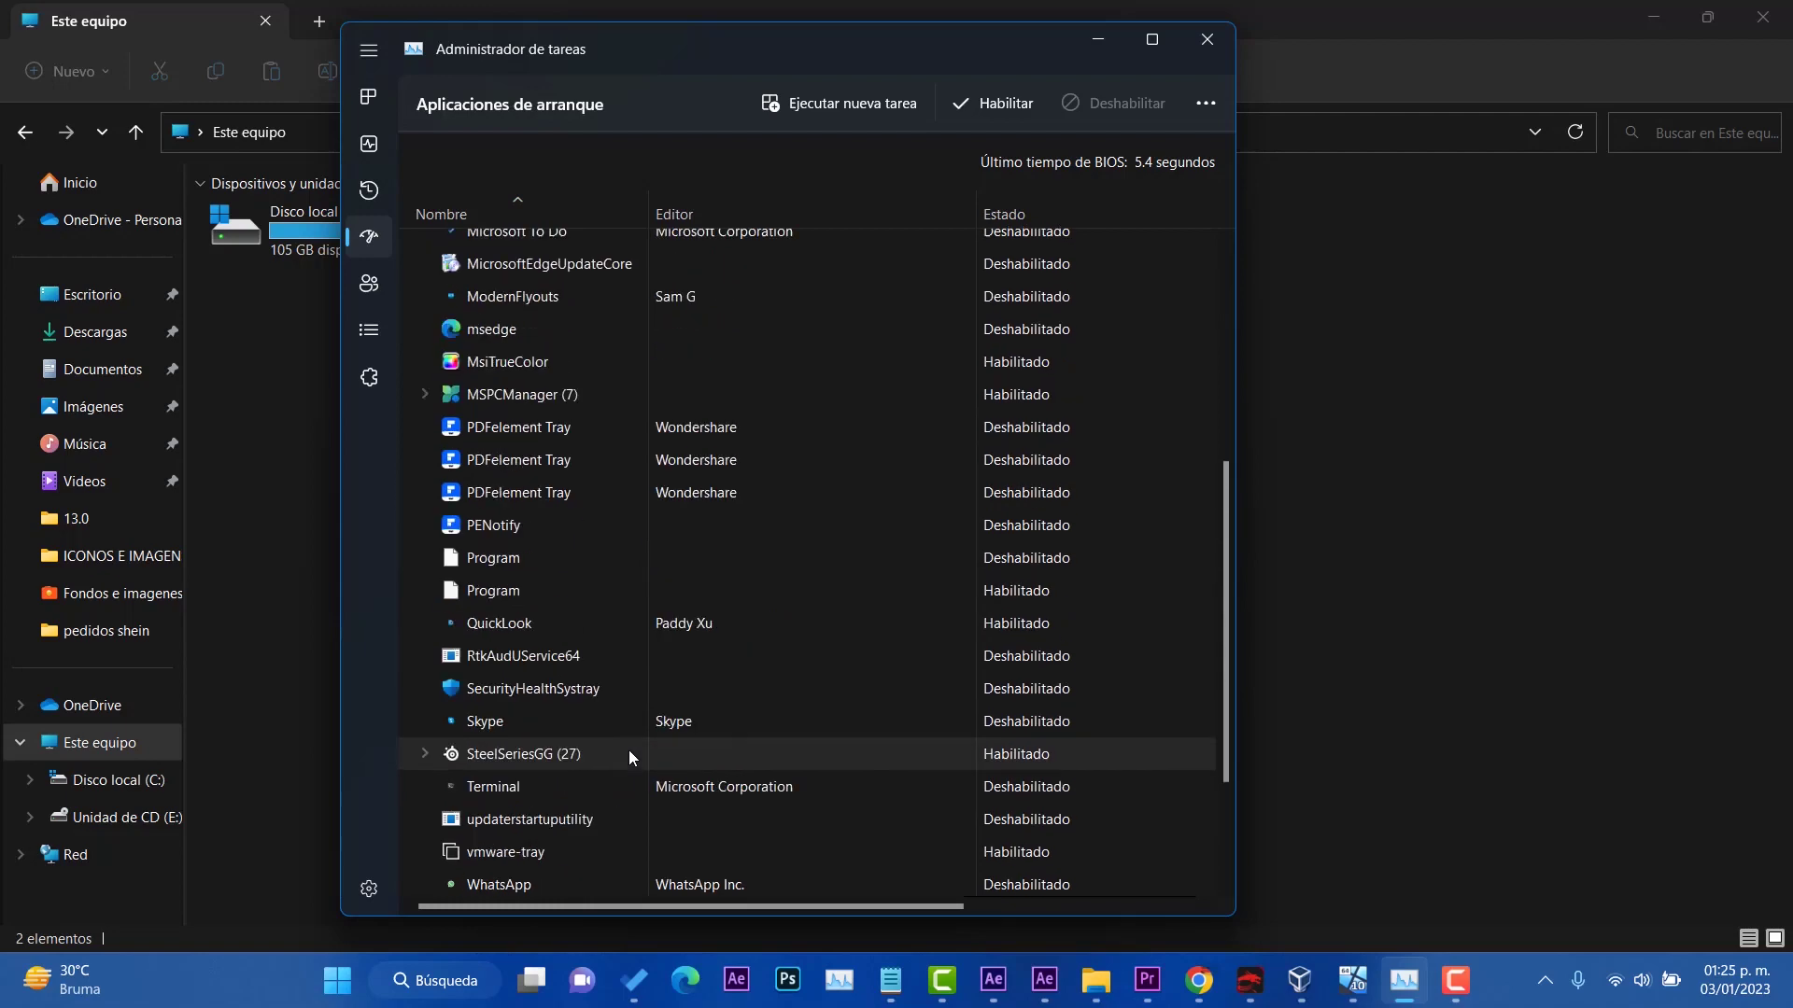
# Widen the Administrador de tareas window to show the Impacto de inicio column and review each startup app's impact.
pyautogui.moveTo(945, 43); pyautogui.dragTo(1022, 58)
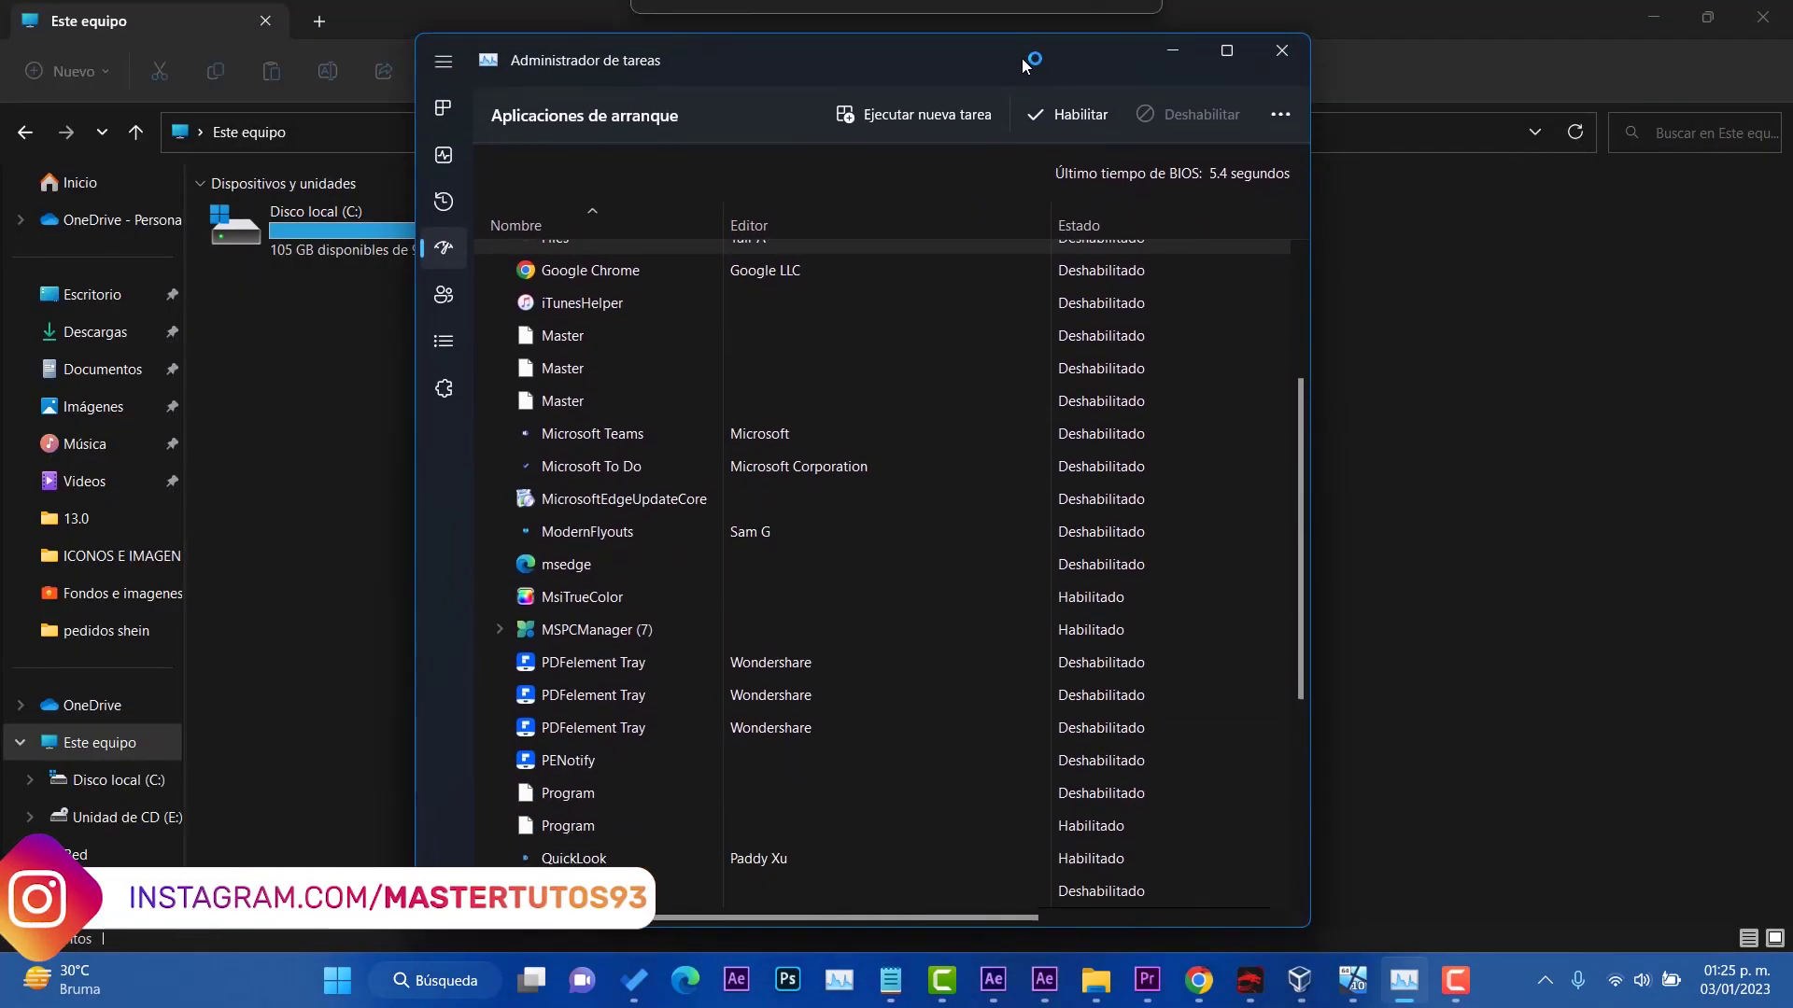
pyautogui.moveTo(1308, 915); pyautogui.dragTo(1669, 754)
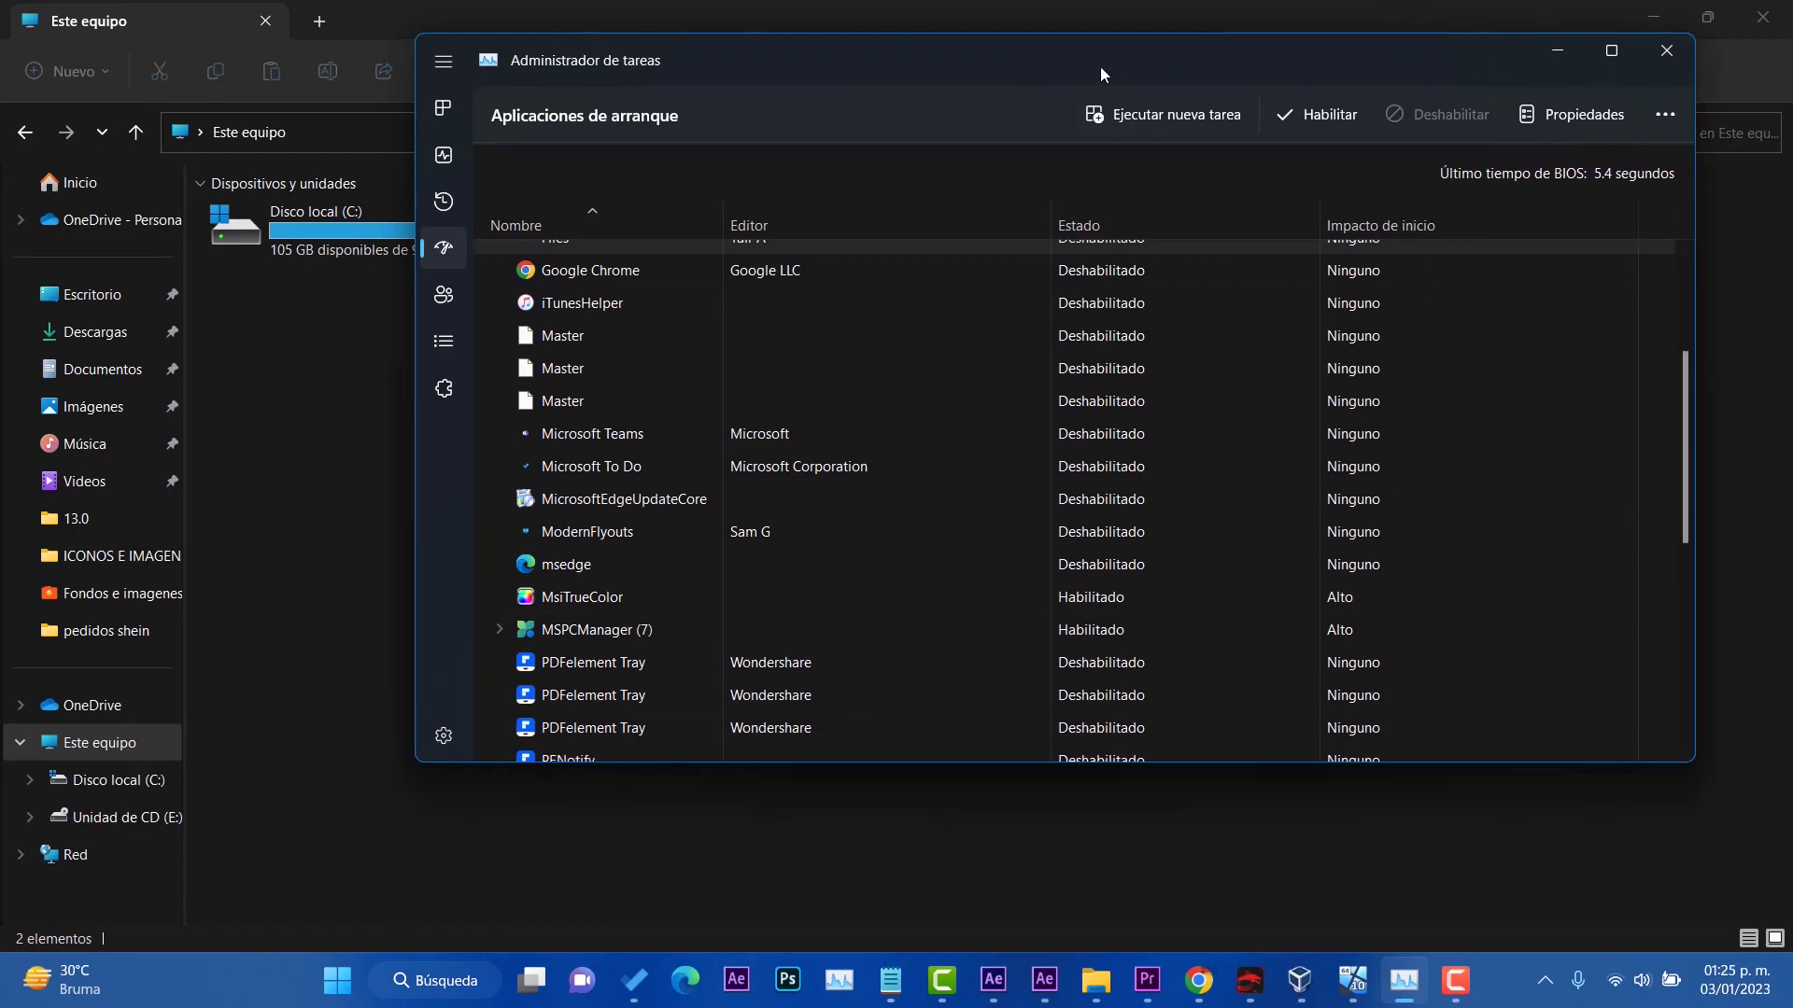
pyautogui.moveTo(1100, 66); pyautogui.dragTo(899, 125)
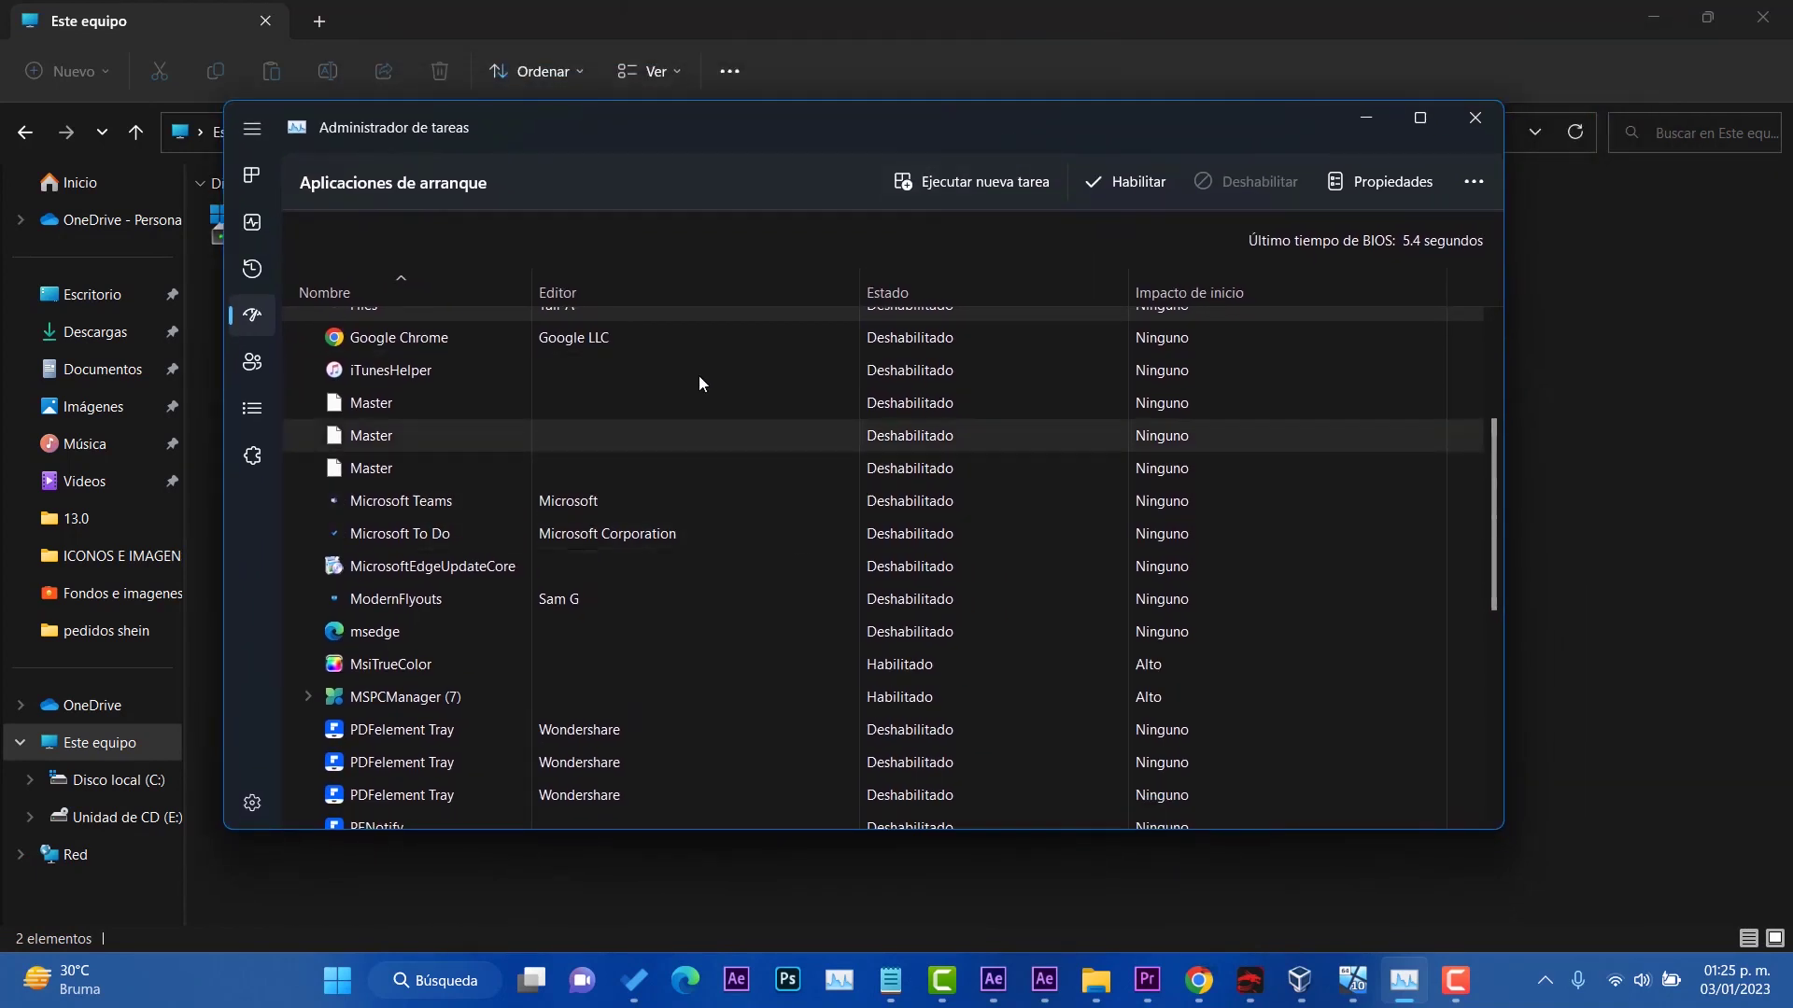
pyautogui.scroll(-2, 699, 407)
pyautogui.scroll(-3, 706, 415)
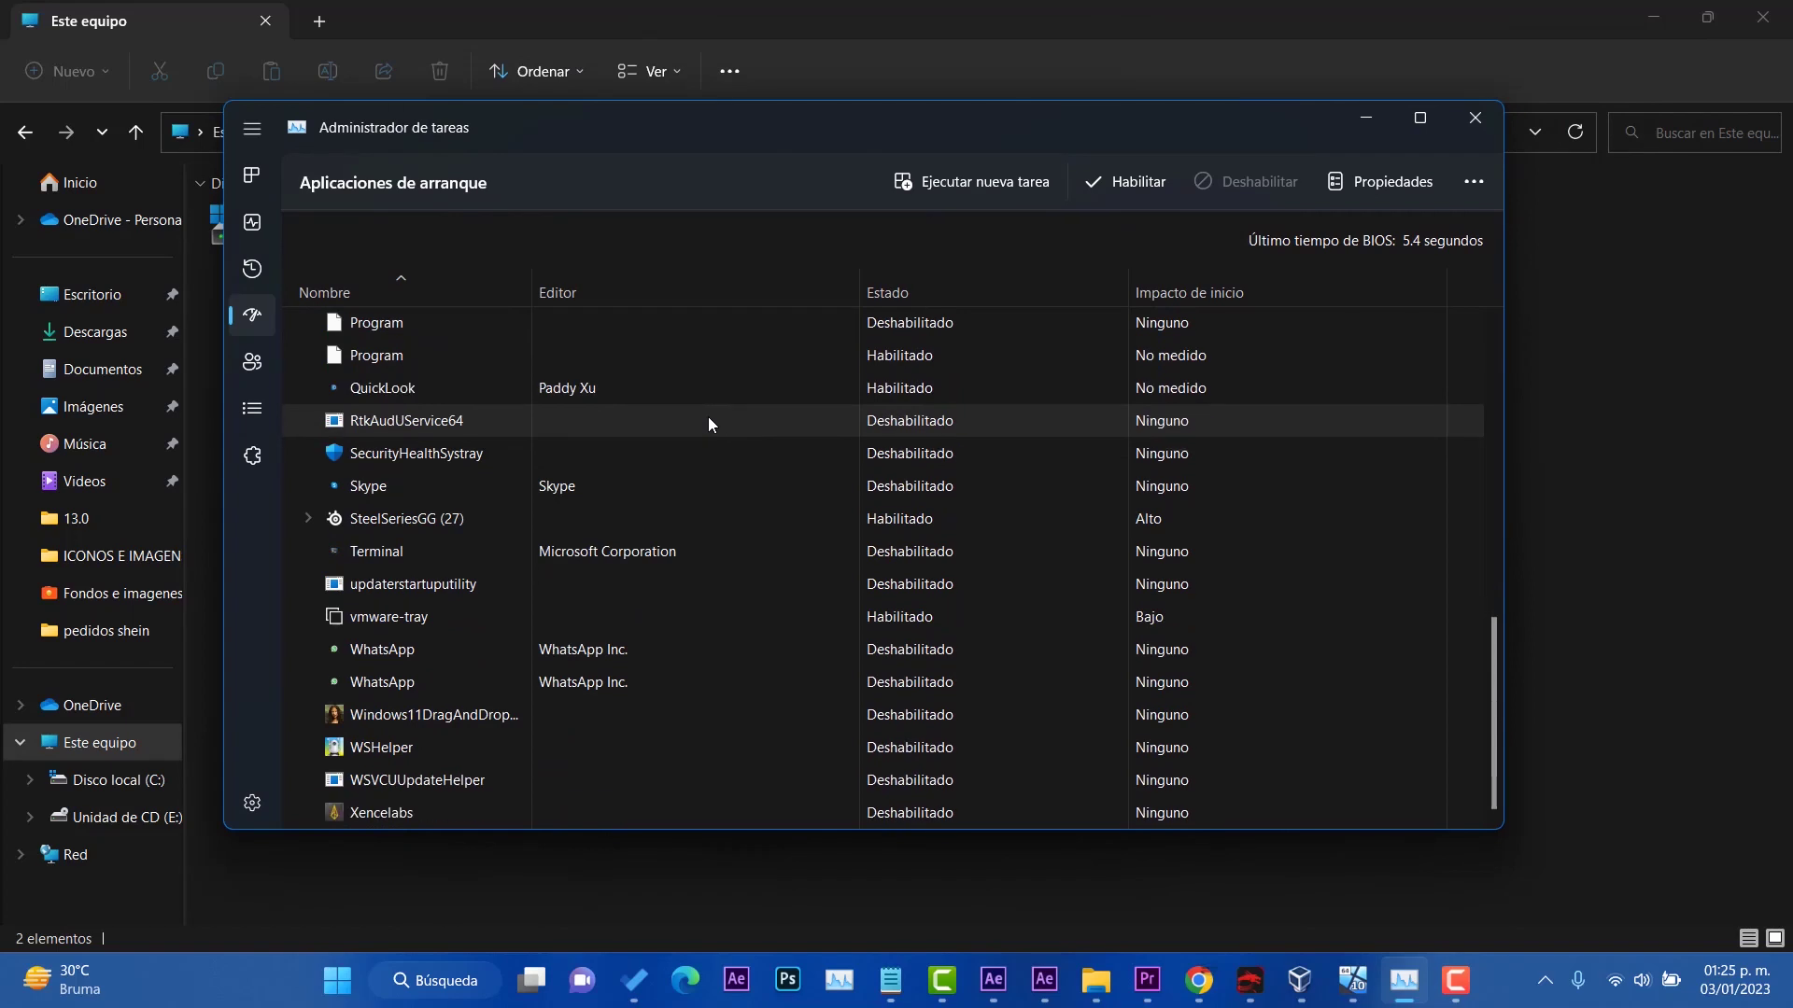
# Check the status and startup impact of vmware-tray, SteelSeriesGG and the entries above them.
pyautogui.click(1034, 616)
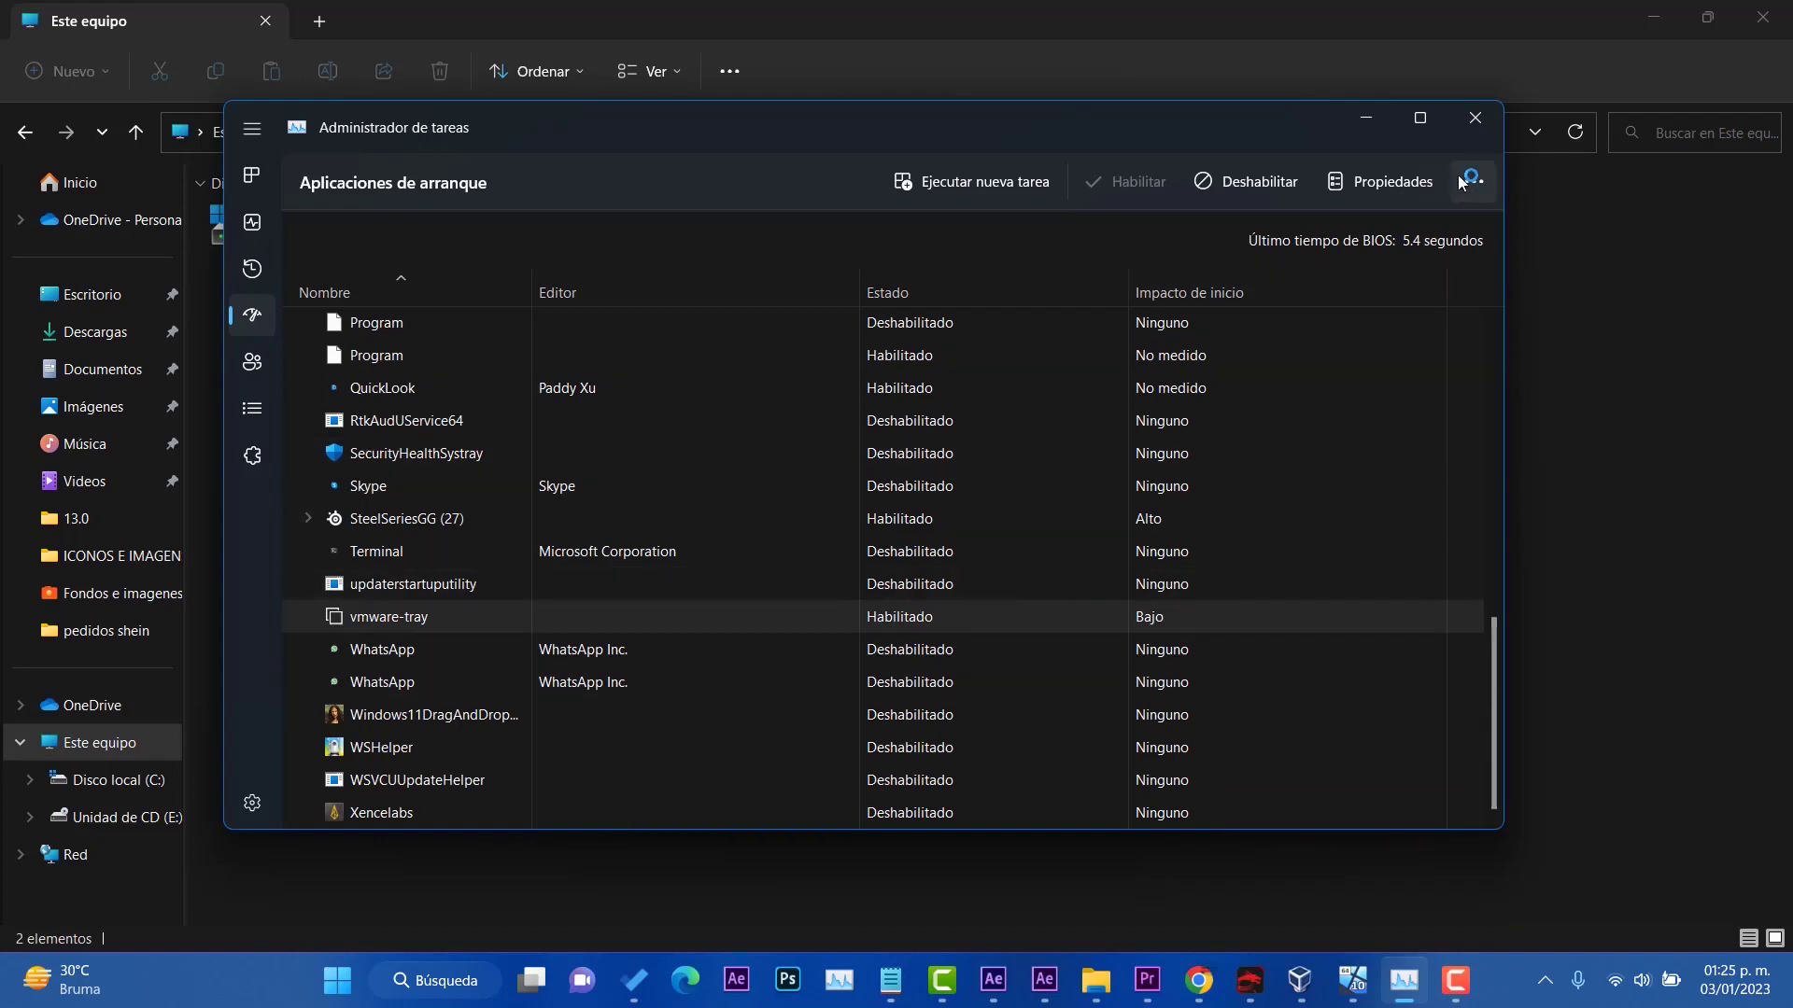
pyautogui.scroll(5, 898, 649)
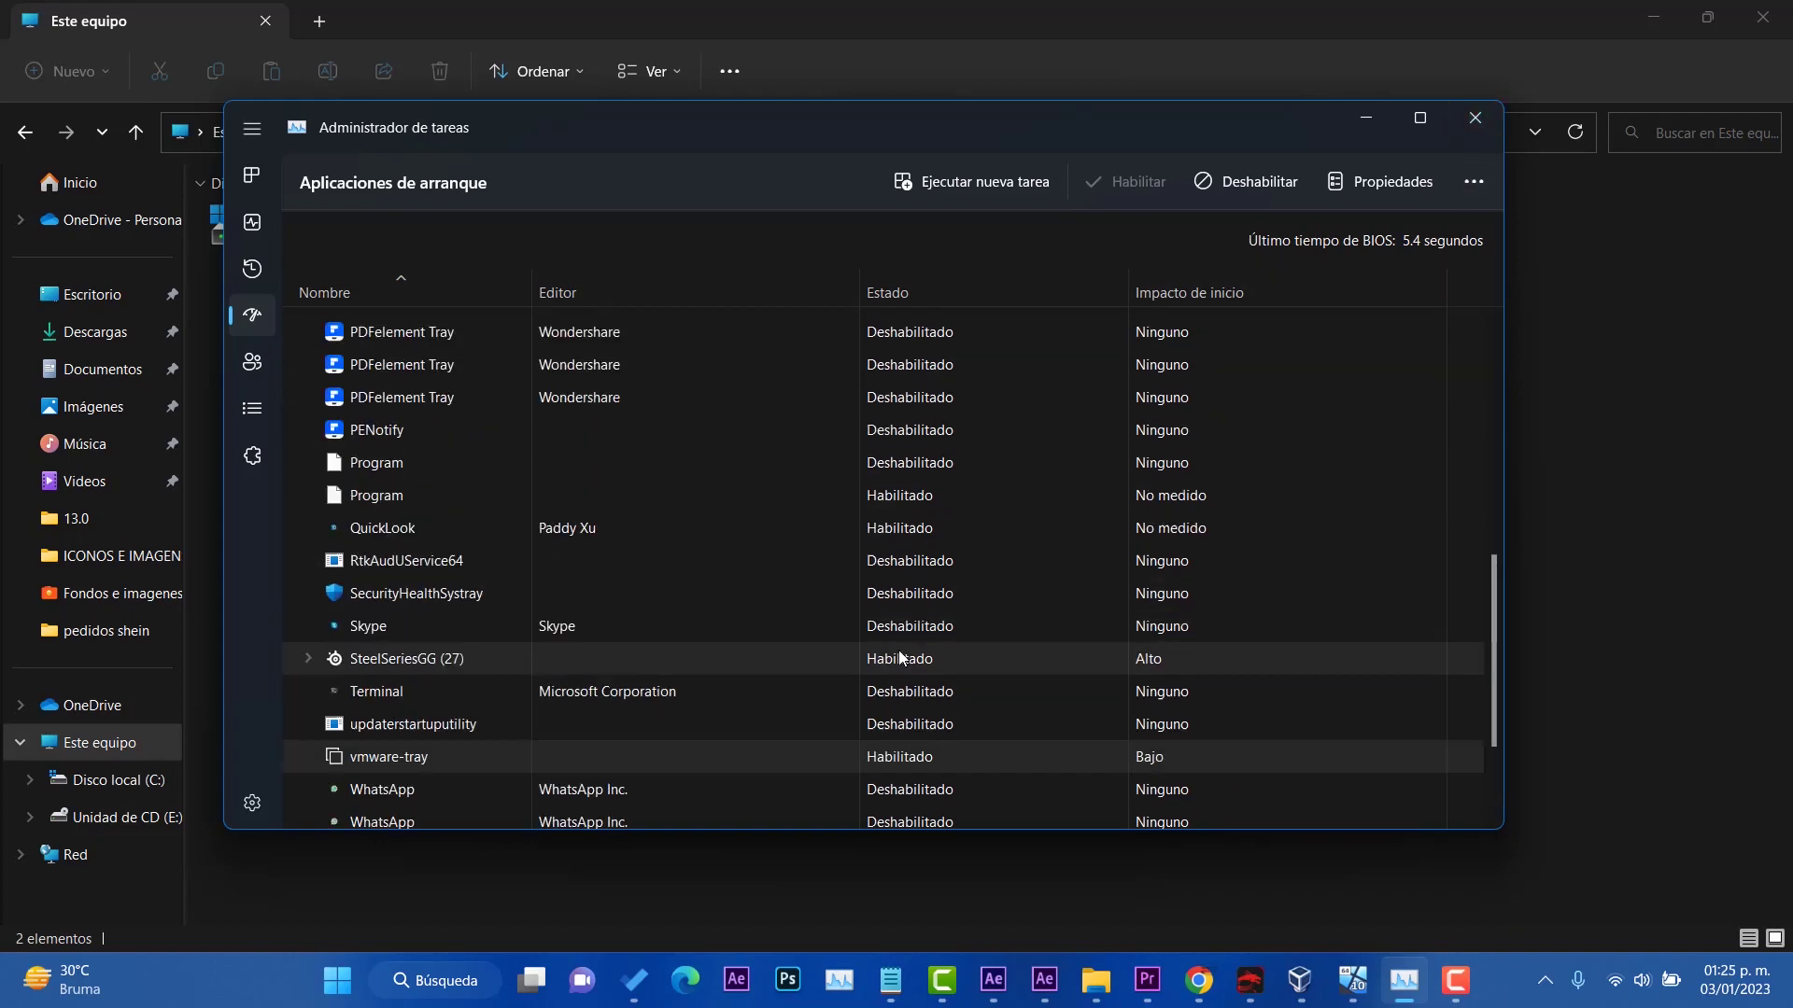
pyautogui.scroll(2, 1329, 551)
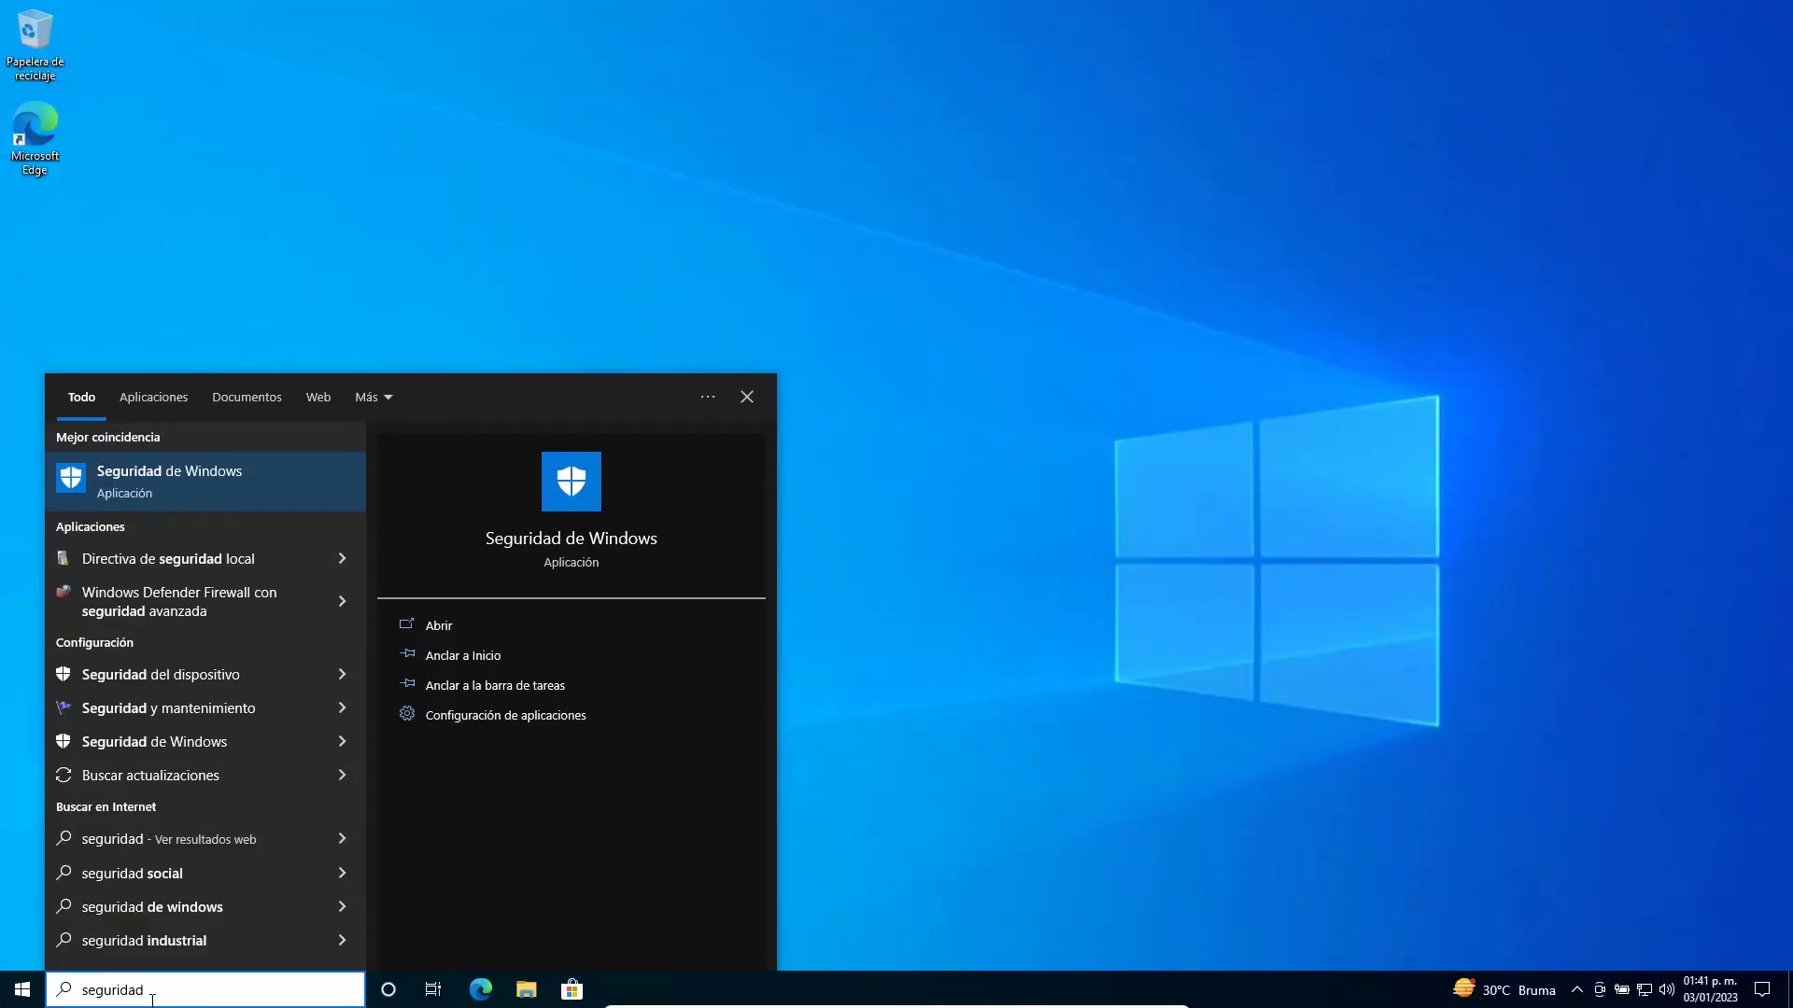
# Open Seguridad de Windows and run a quick scan of the device under Protección contra virus y amenazas.
pyautogui.click(213, 474)
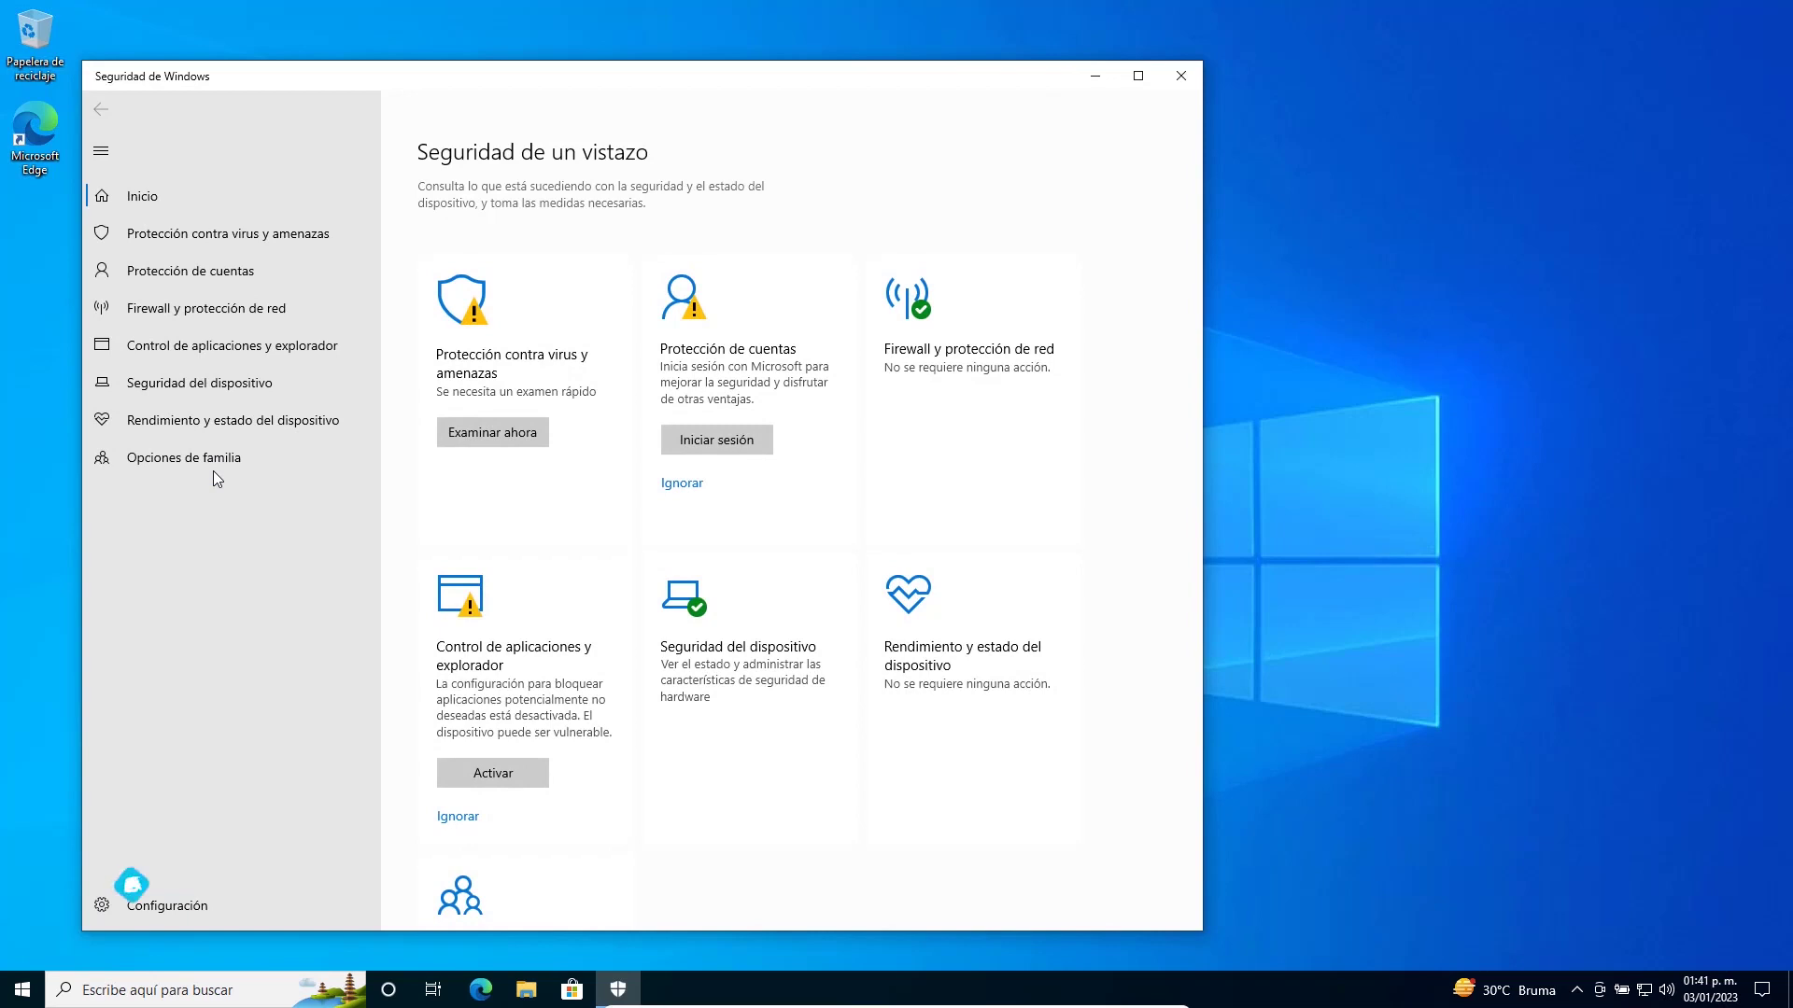
pyautogui.moveTo(638, 105); pyautogui.dragTo(879, 108)
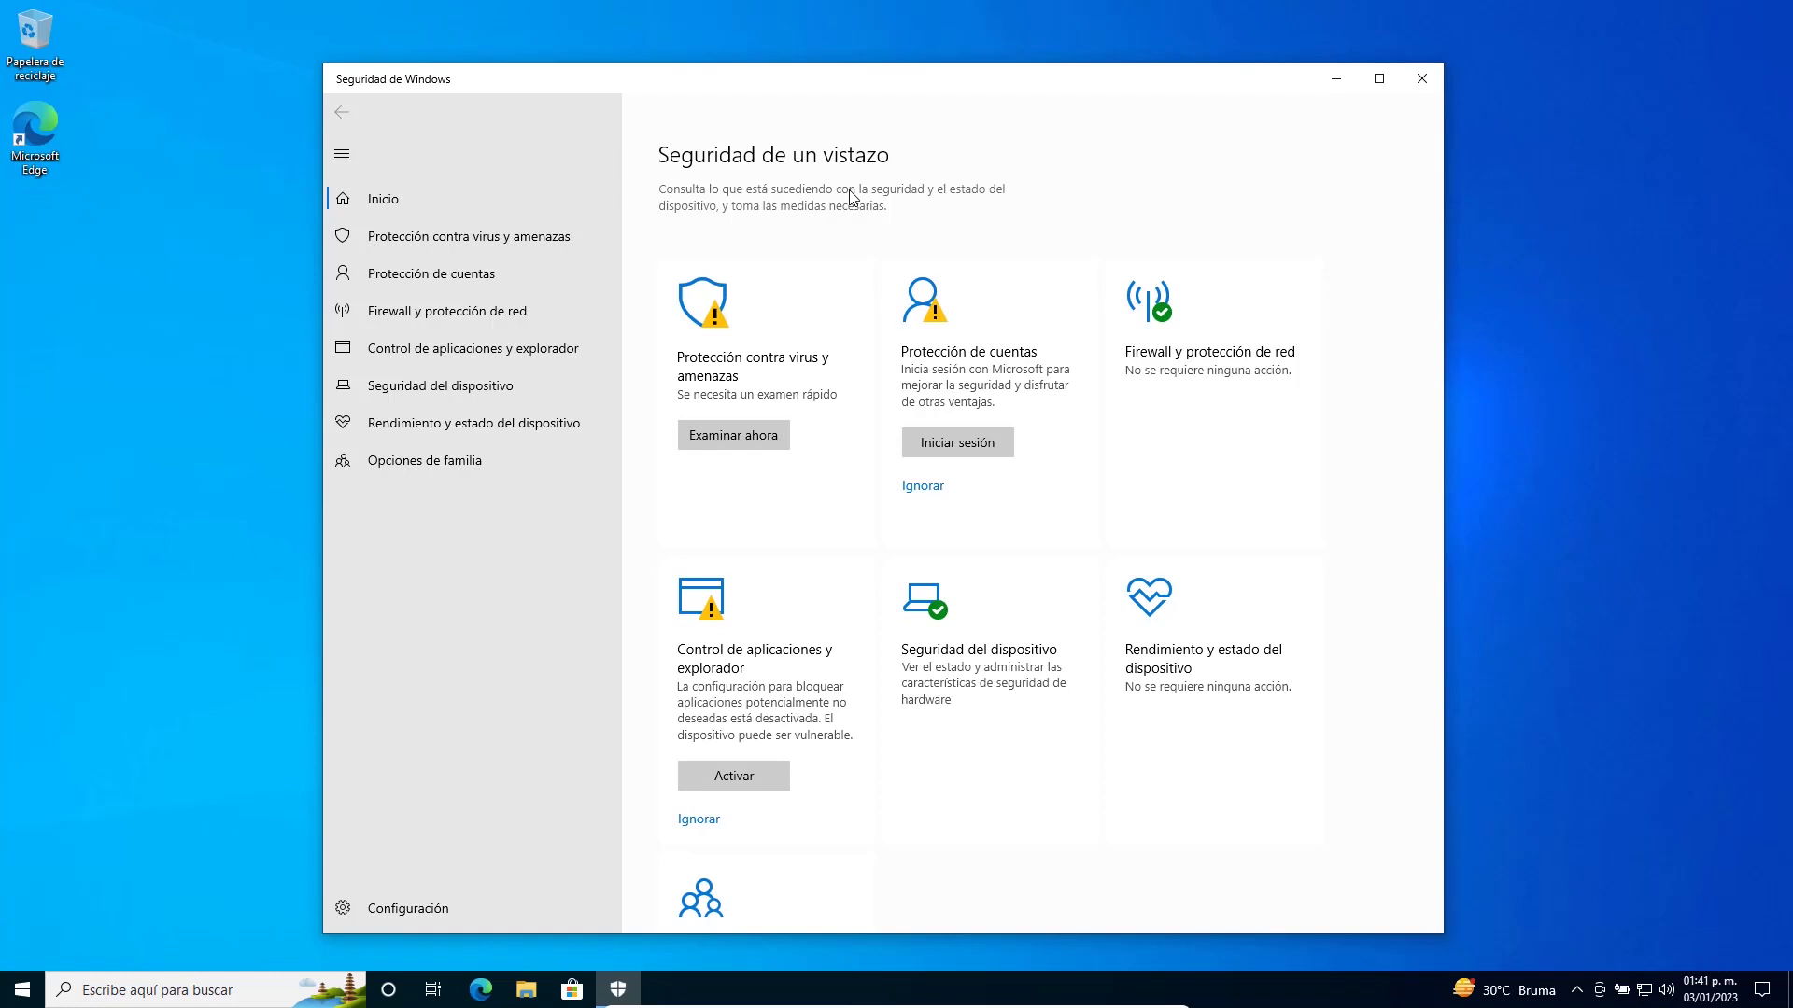
pyautogui.click(479, 235)
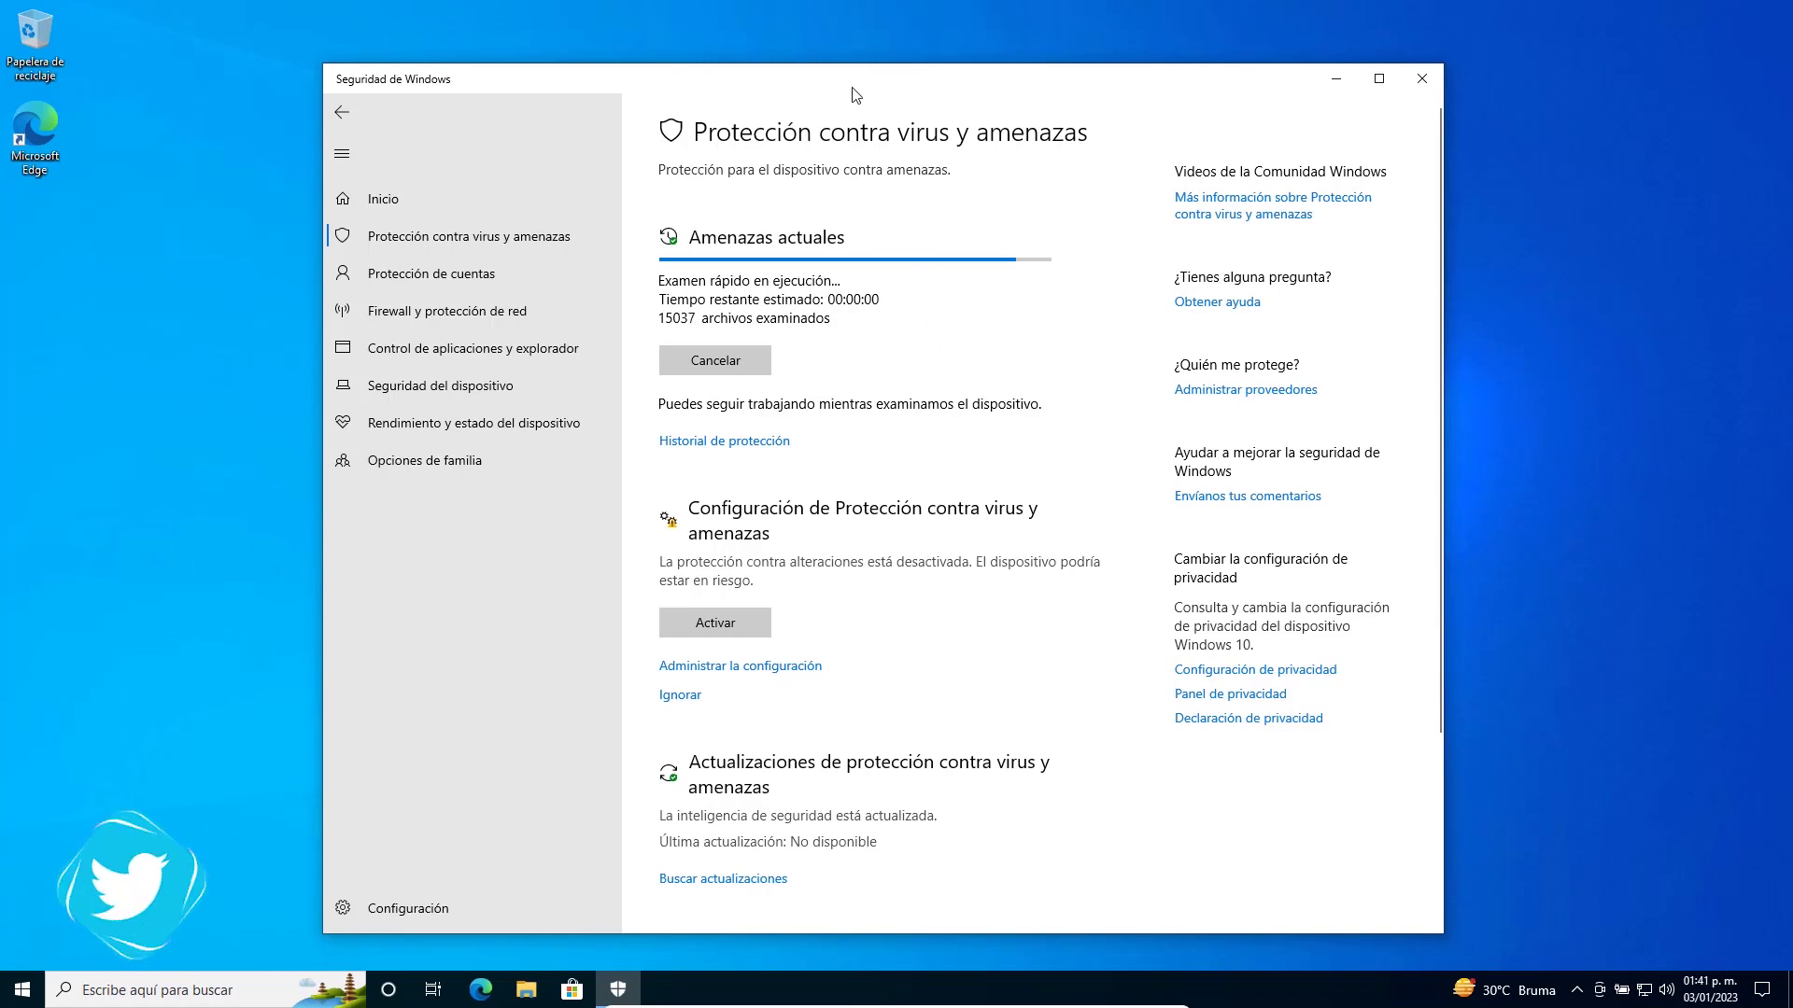
pyautogui.moveTo(857, 93); pyautogui.dragTo(845, 90)
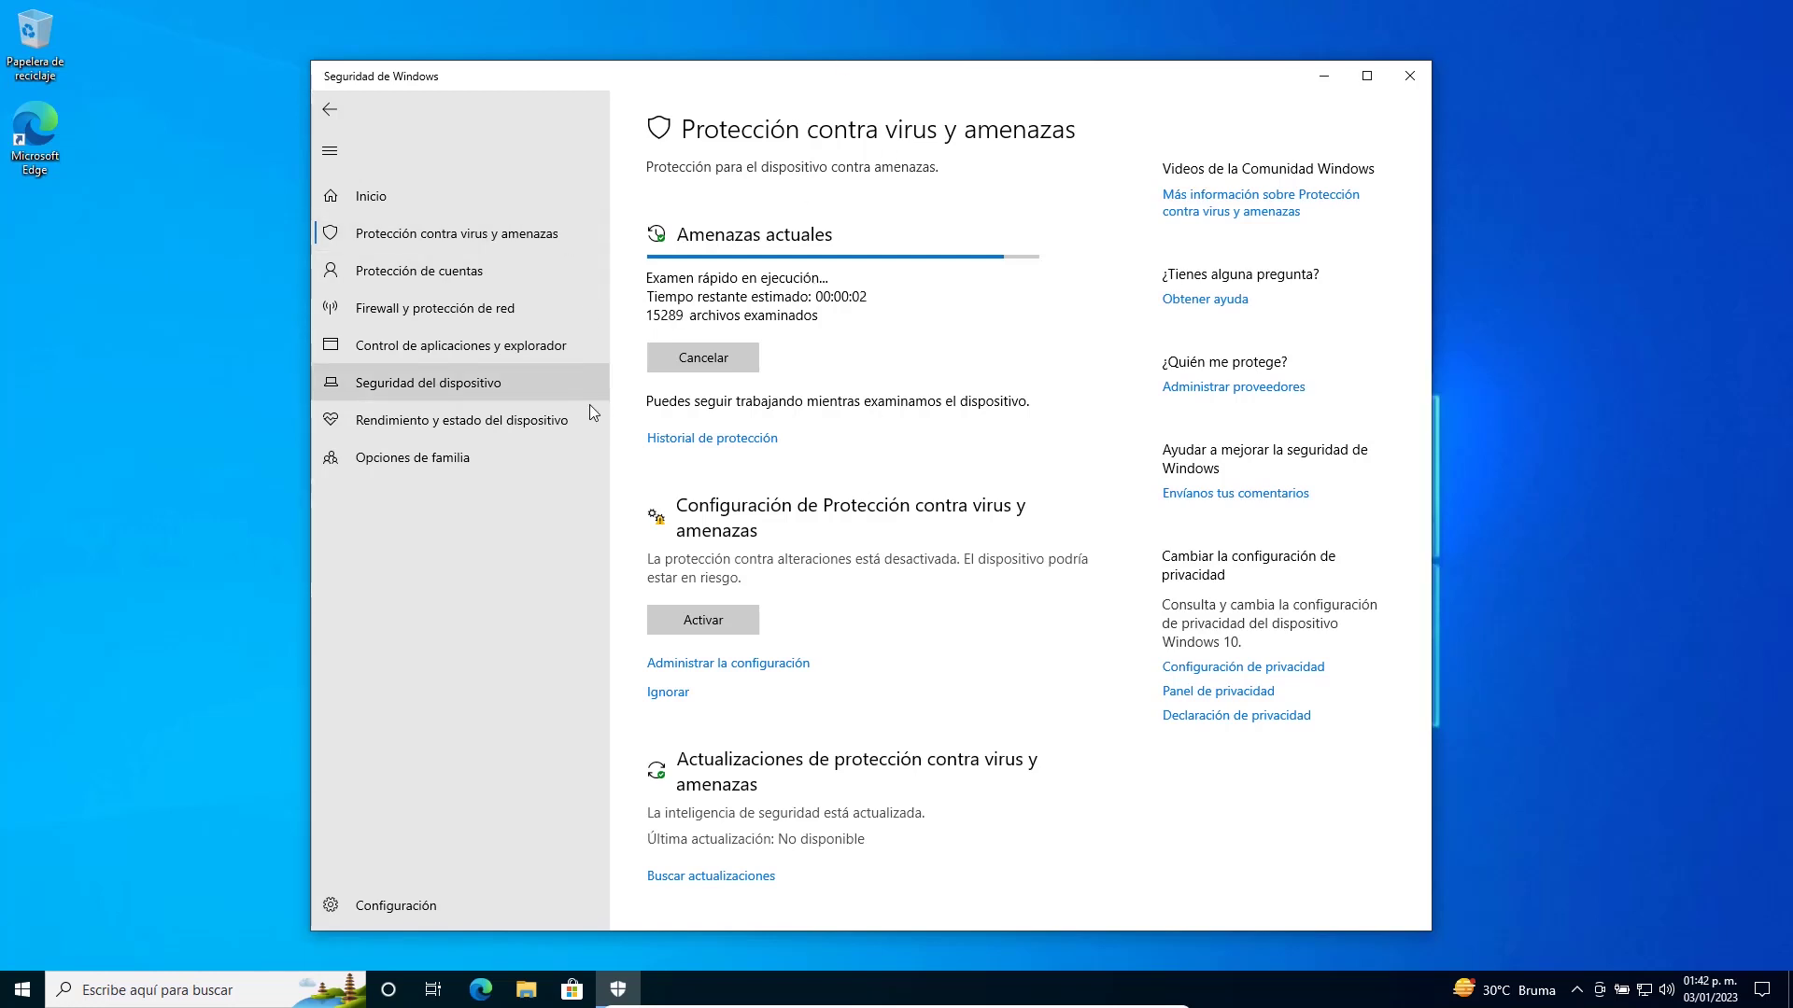
pyautogui.click(474, 202)
pyautogui.click(732, 431)
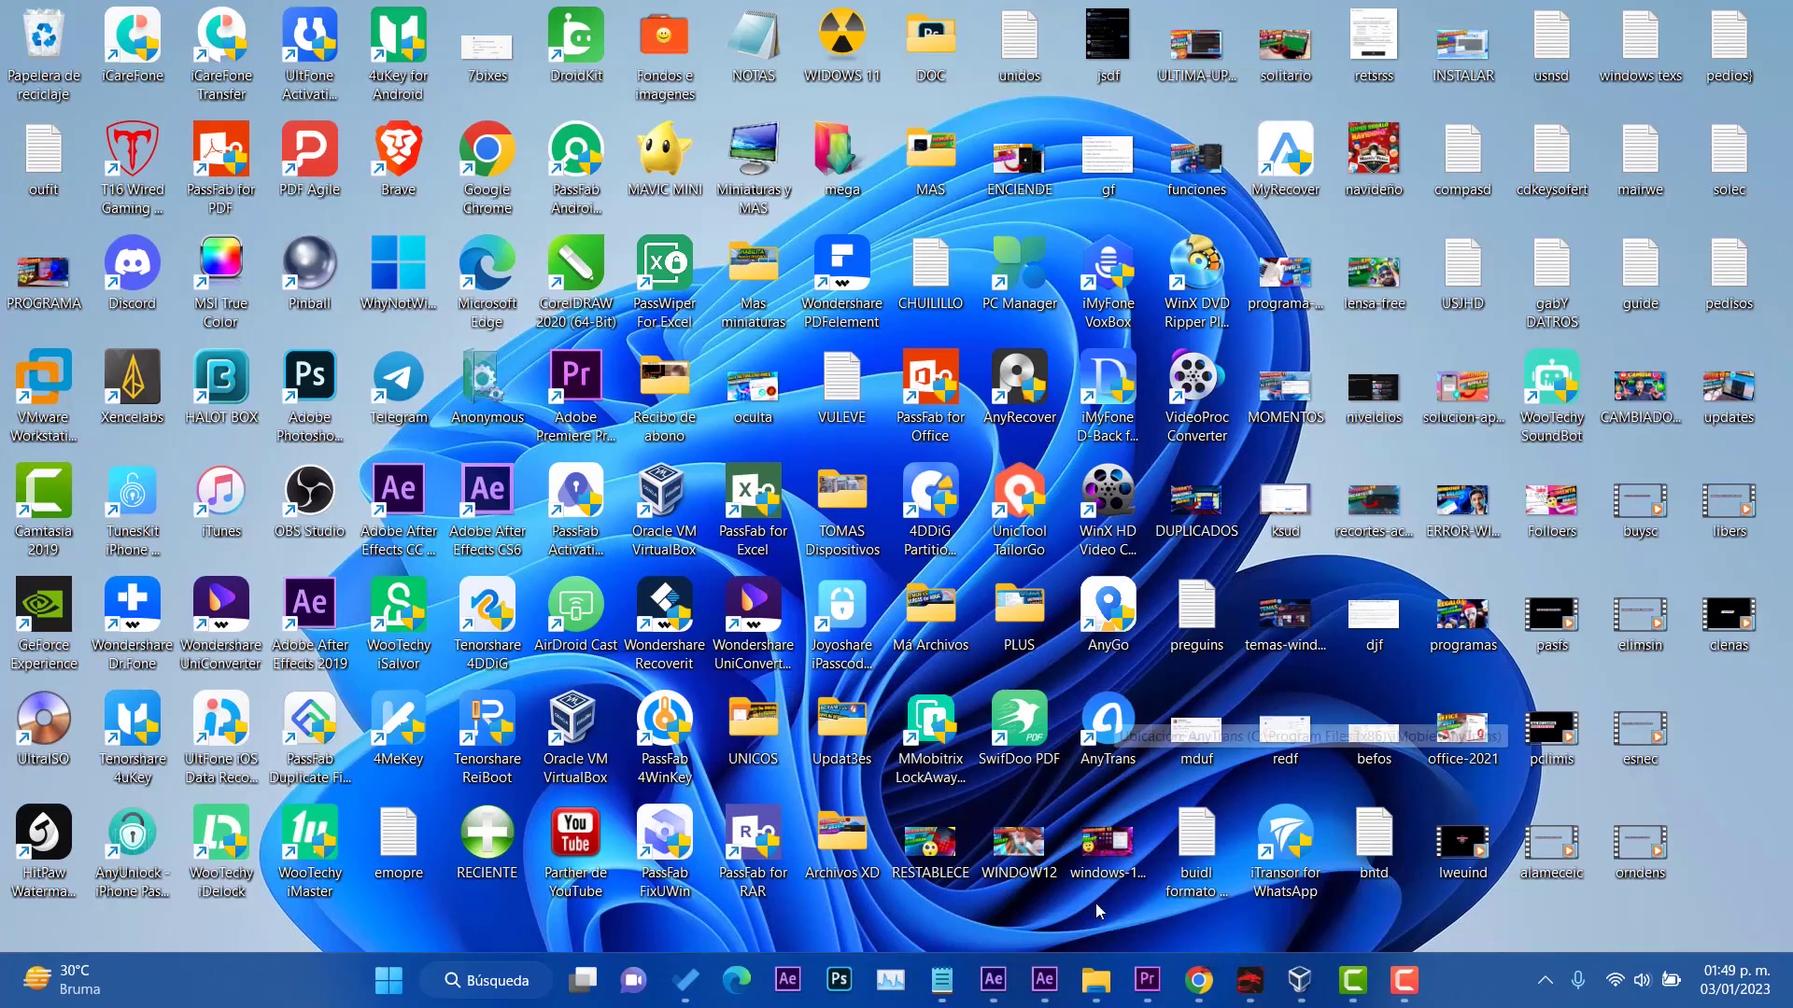
# Delete unneeded image files from the desktop, including DUPLICADOS, nivelidios, the CAMBIADO file and updates.
pyautogui.moveTo(1251, 640); pyautogui.dragTo(1218, 508)
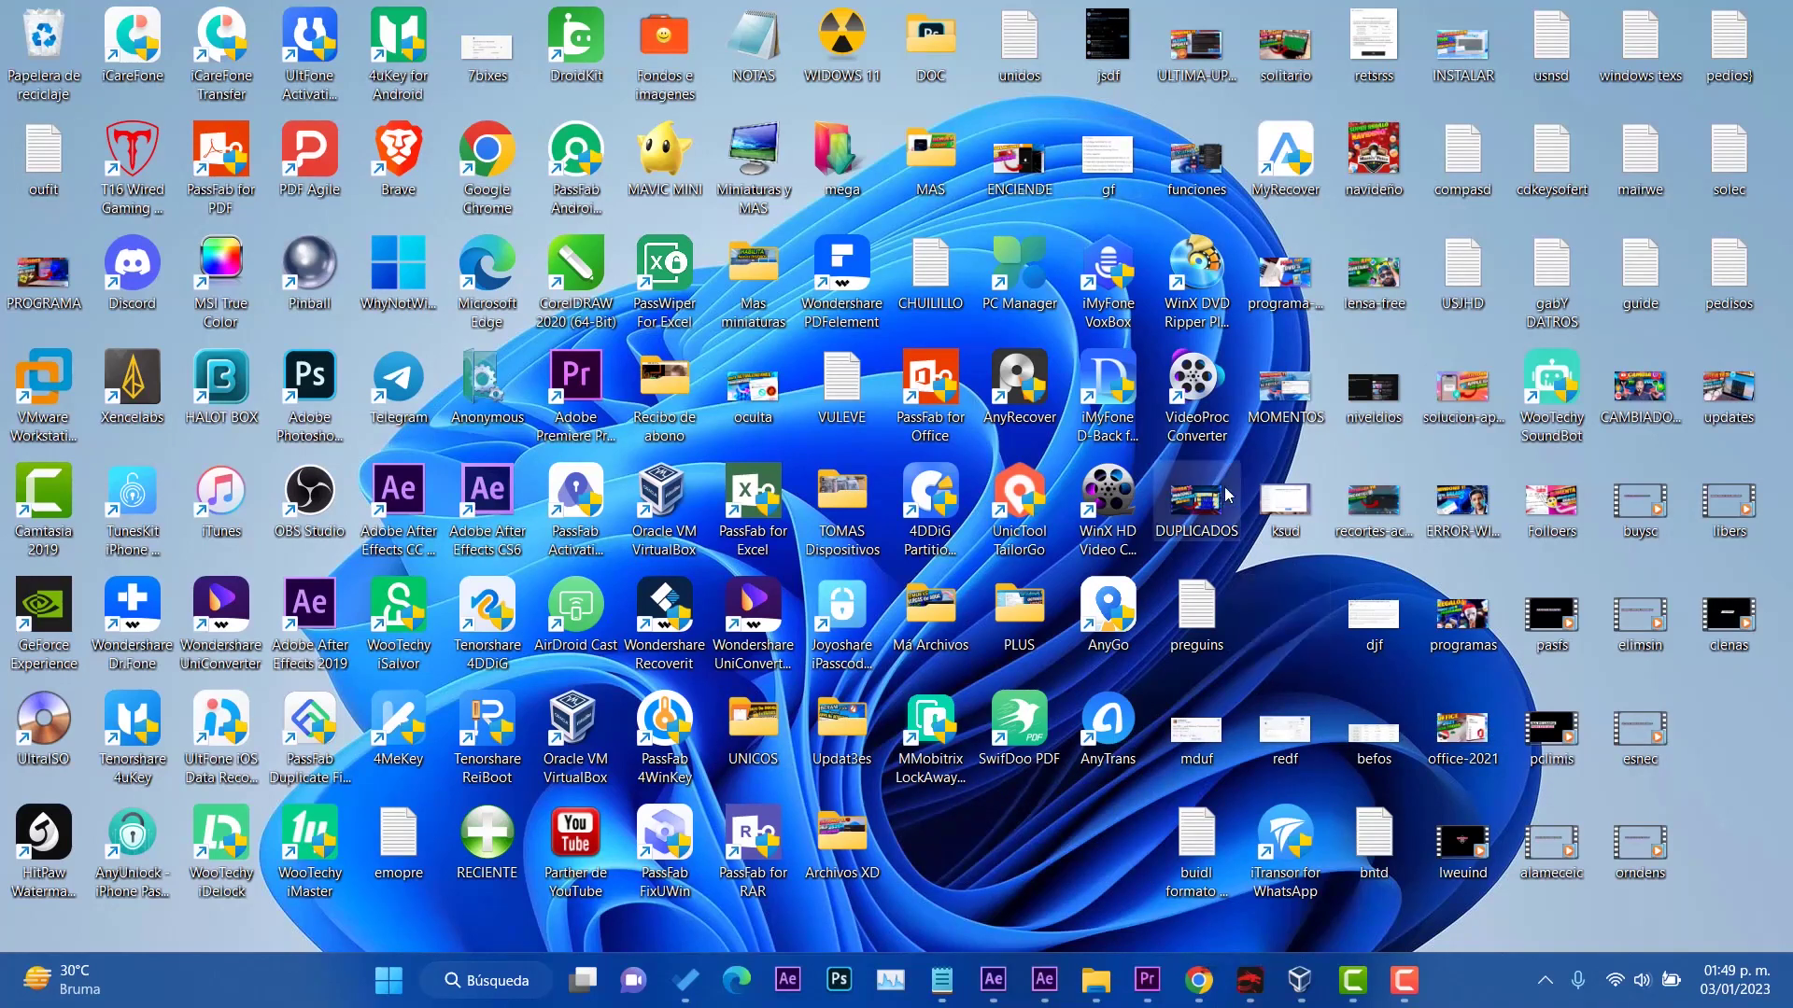
pyautogui.click(1391, 403)
pyautogui.press('Delete')
pyautogui.moveTo(1600, 447); pyautogui.dragTo(1746, 382)
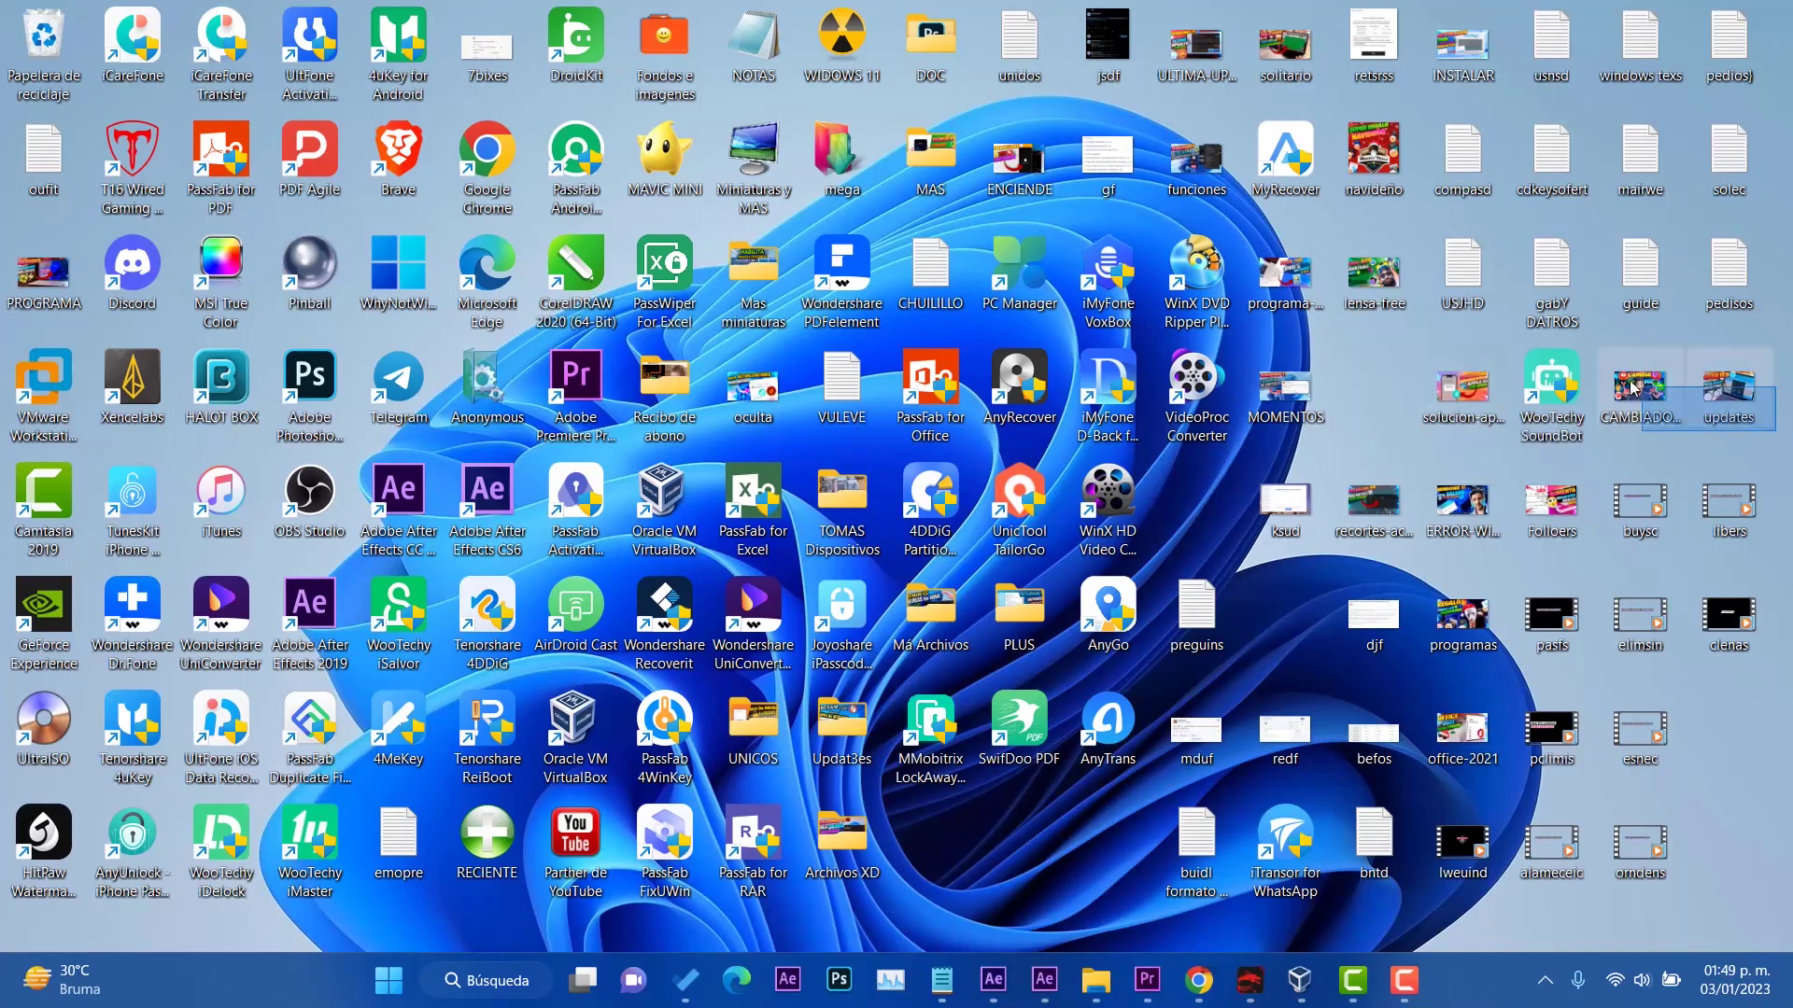
pyautogui.press('Delete')
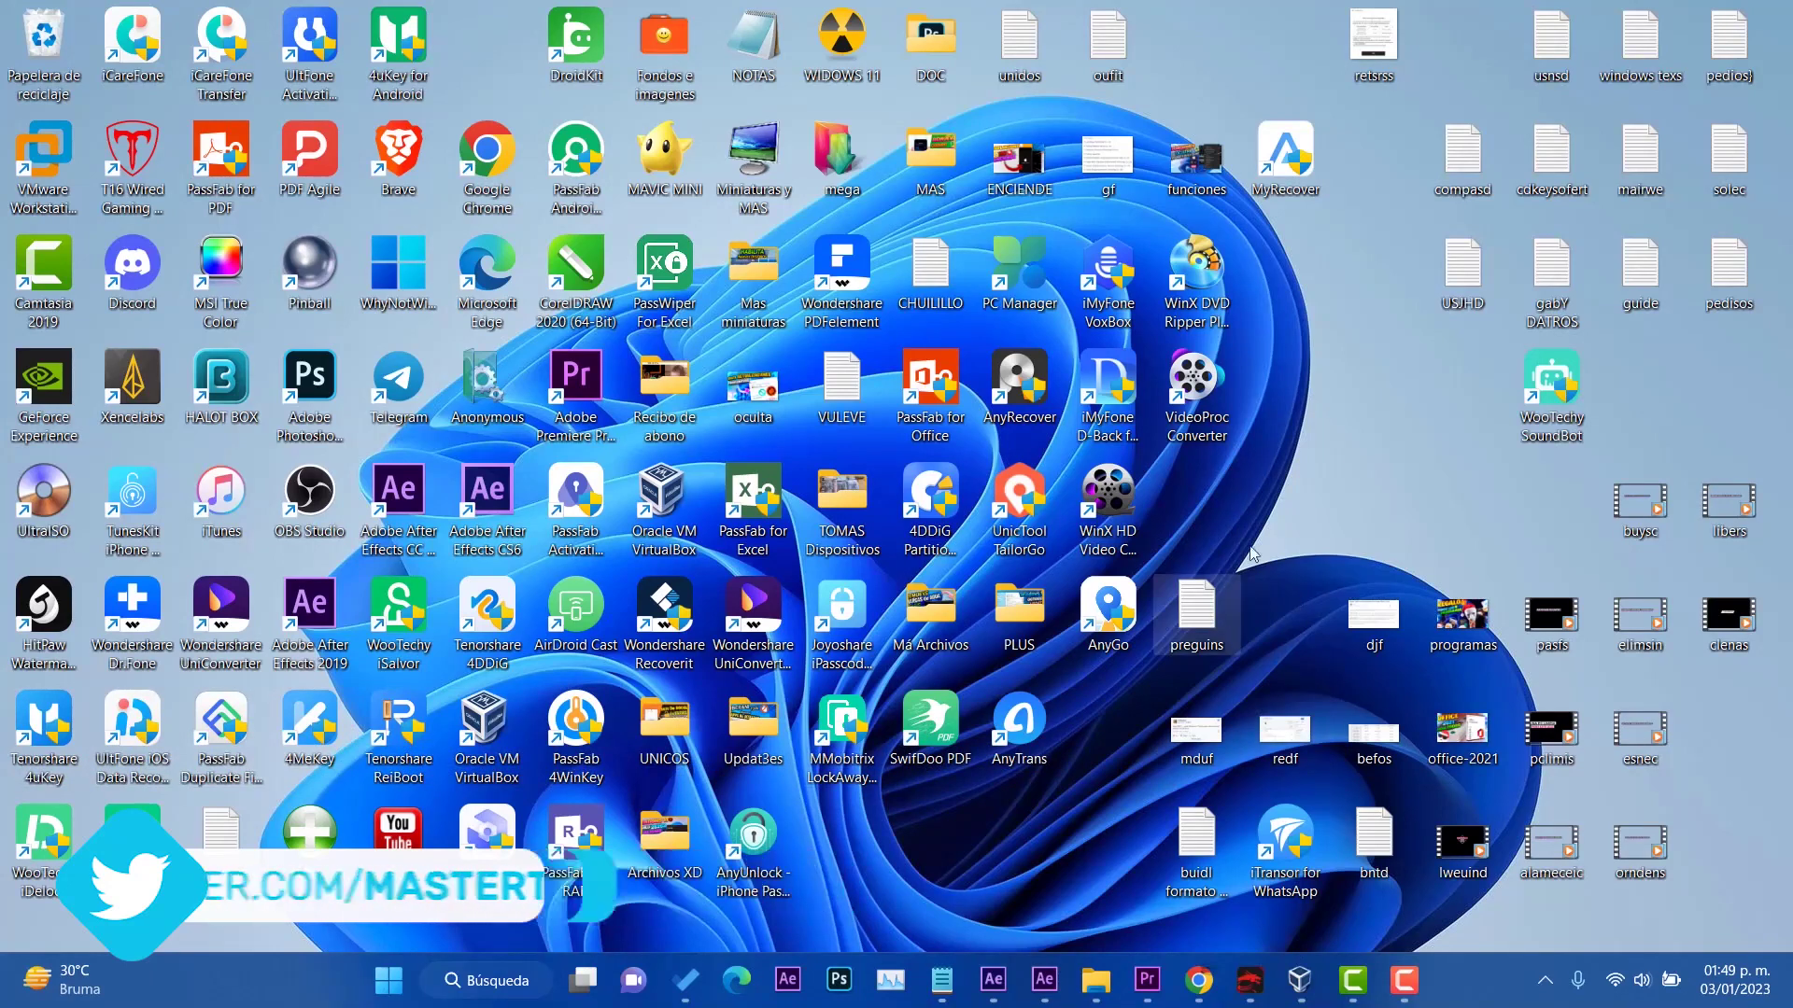
# Regroup the outfit, gf and preguins files and the iTransor for WhatsApp shortcut on the desktop, and delete the djf image.
pyautogui.moveTo(1181, 199); pyautogui.dragTo(1378, 166)
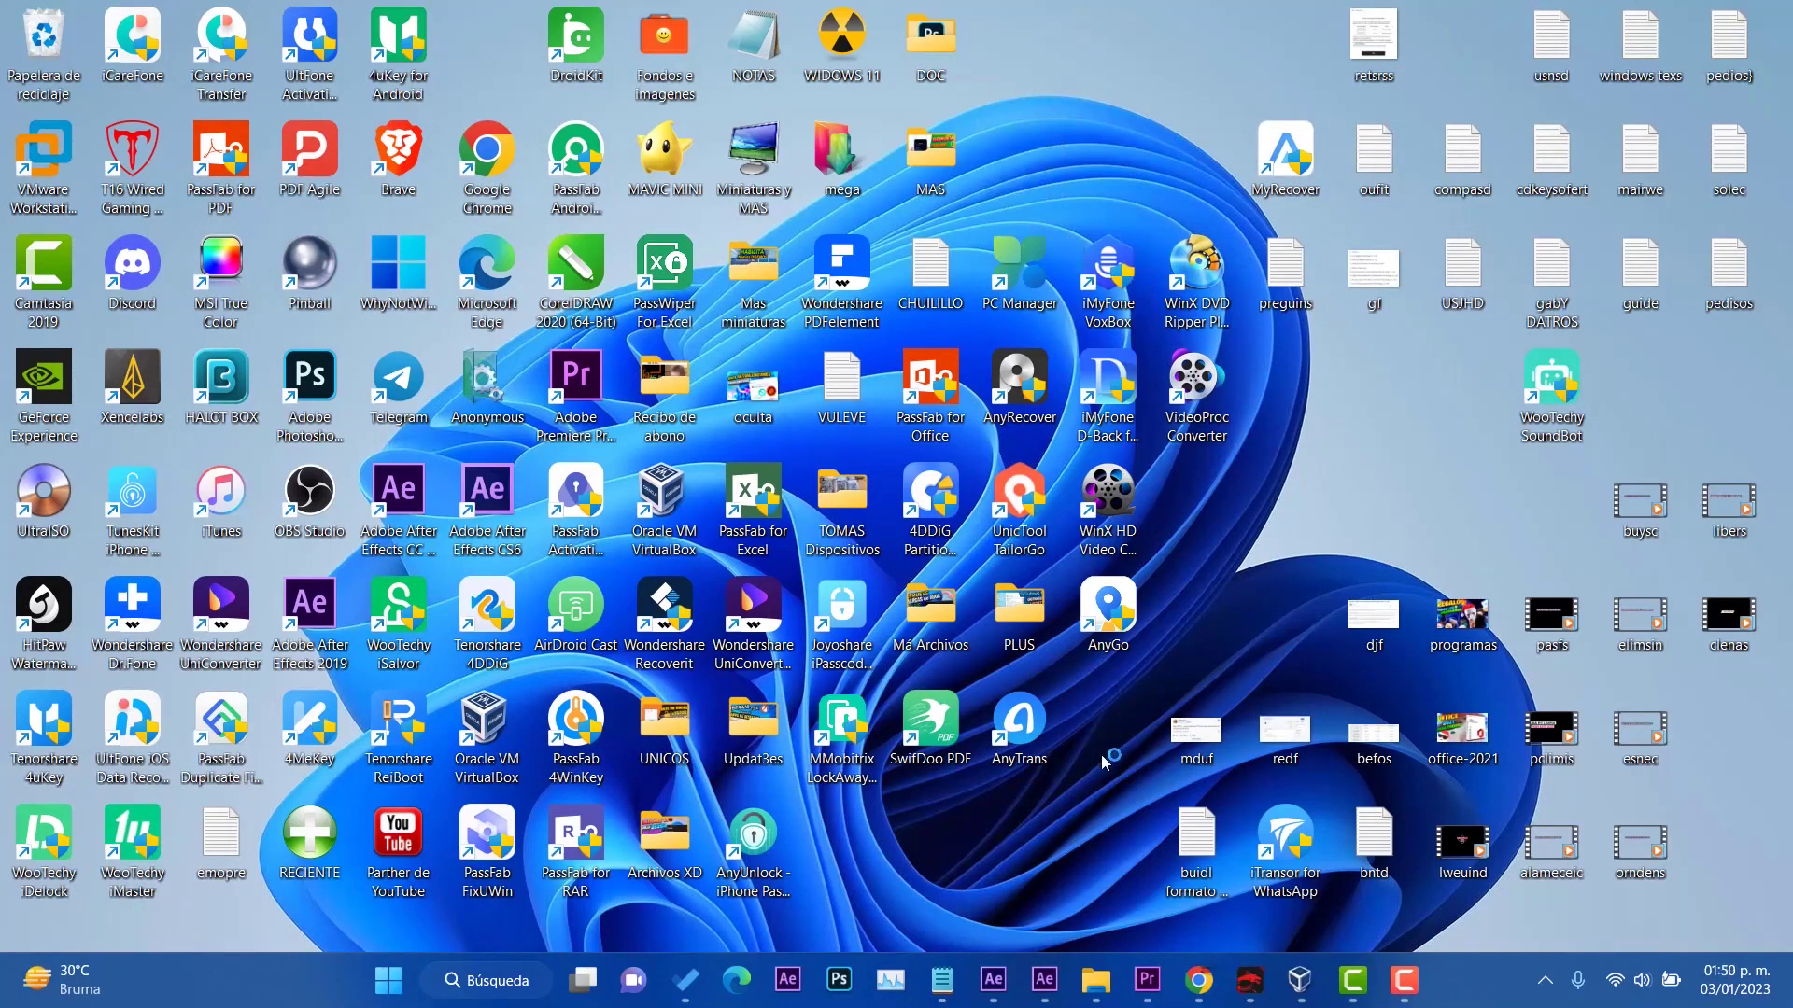
pyautogui.moveTo(1285, 840); pyautogui.dragTo(1055, 602)
pyautogui.moveTo(1134, 754); pyautogui.dragTo(1348, 750)
pyautogui.click(1374, 621)
pyautogui.press('Delete')
pyautogui.rightClick(1256, 681)
pyautogui.click(1336, 397)
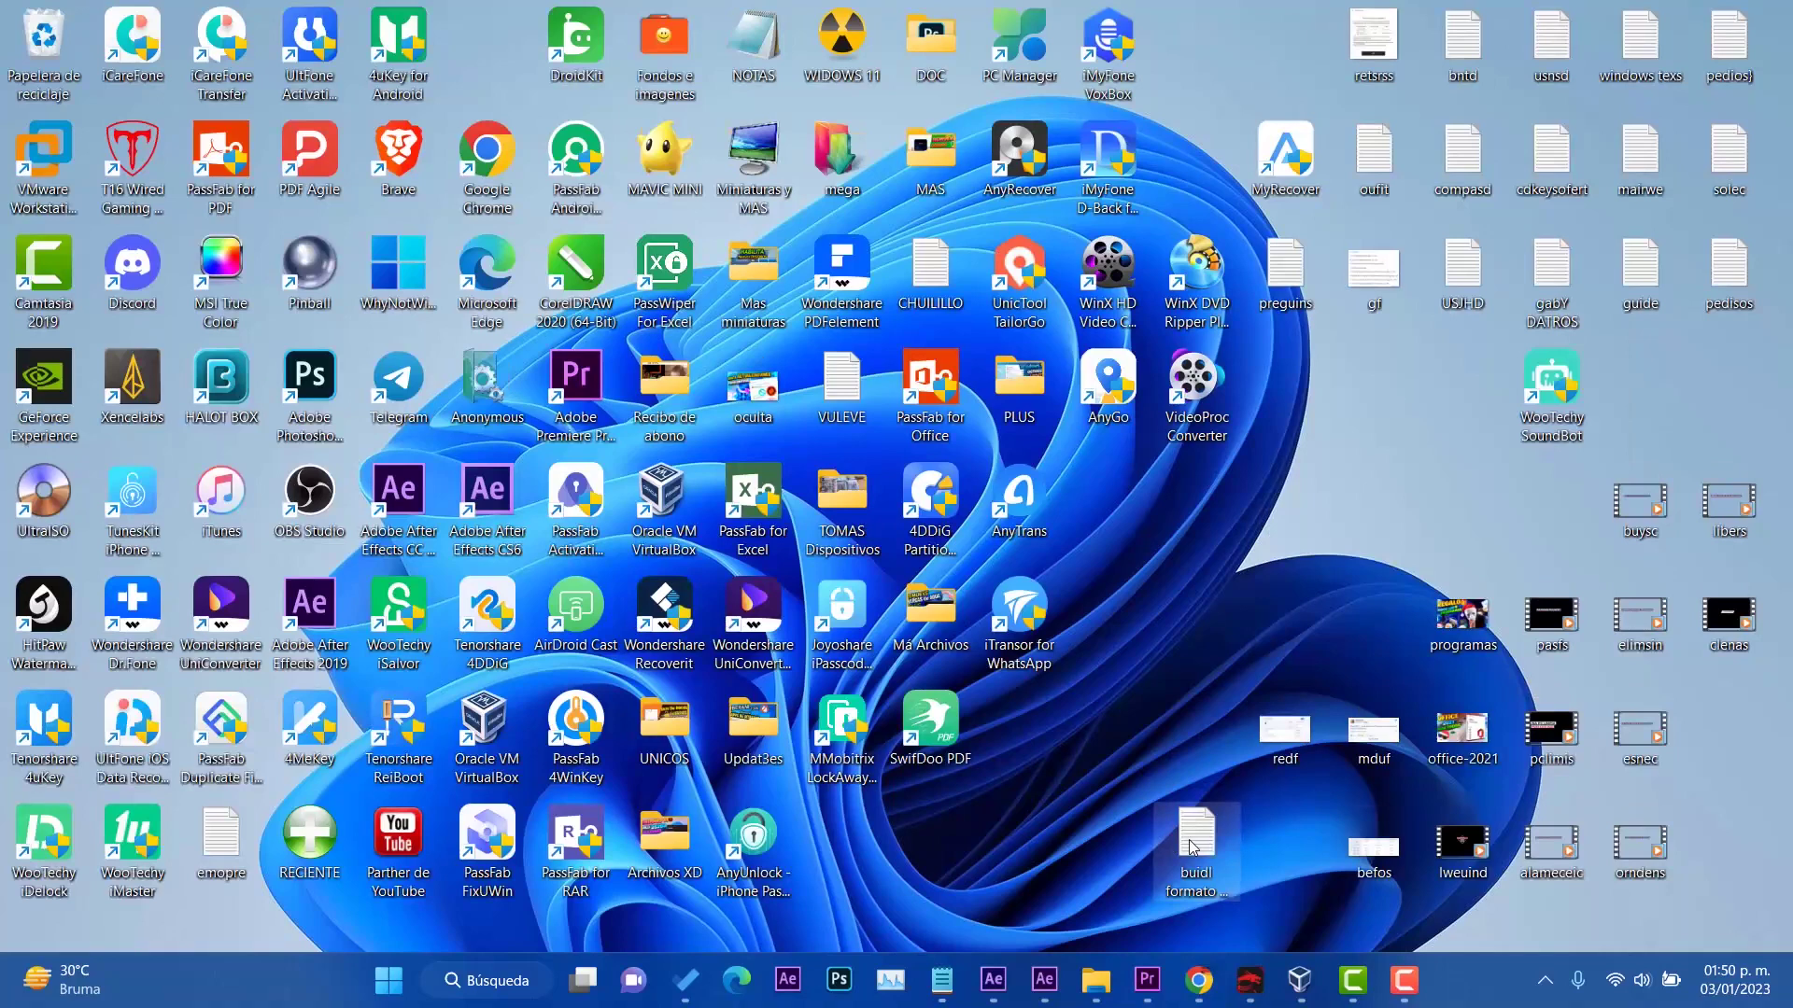
# Delete the redf, mduf, office-2021 and programas images from the desktop.
pyautogui.press('Delete')
pyautogui.click(1459, 731)
pyautogui.press('Delete')
pyautogui.click(1461, 628)
pyautogui.press('Delete')
# Move buidl formato, befos and the pasfs, elimsin, clenas, pclimis and esnec videos beside the main block of desktop icons.
pyautogui.moveTo(1196, 838); pyautogui.dragTo(1104, 495)
pyautogui.moveTo(1369, 846); pyautogui.dragTo(1303, 542)
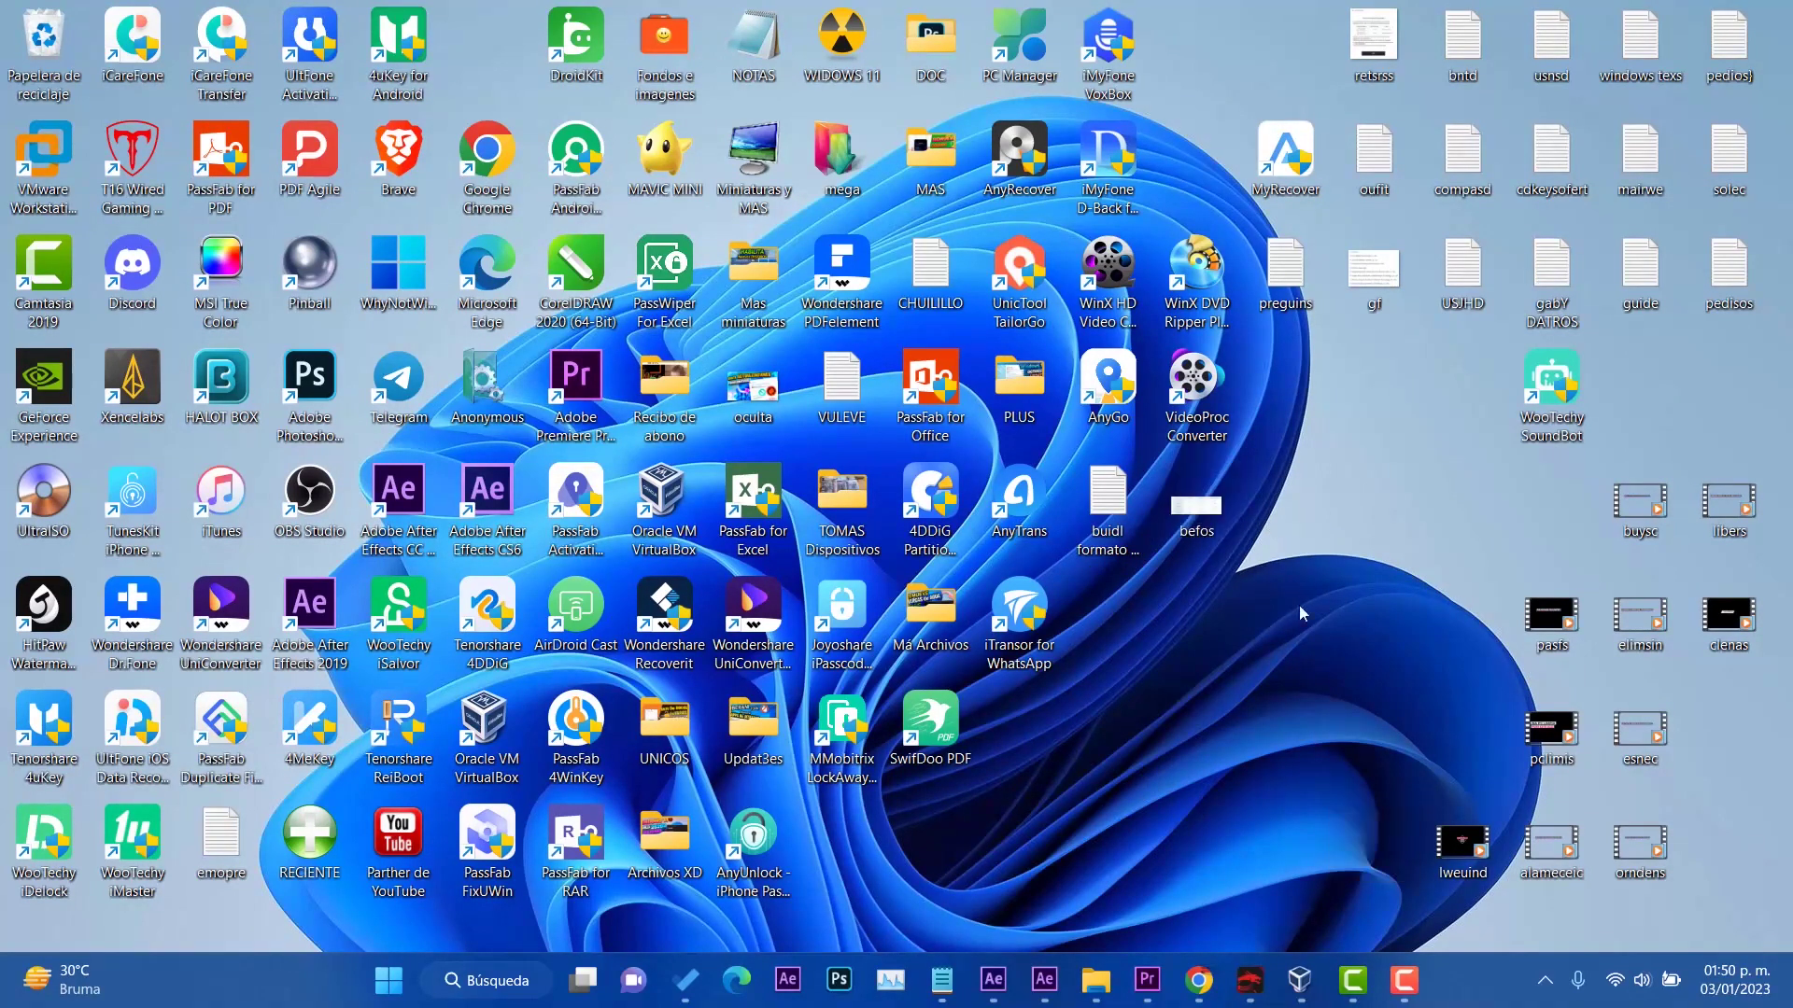
pyautogui.moveTo(1377, 634); pyautogui.dragTo(1706, 814)
pyautogui.moveTo(1415, 623); pyautogui.dragTo(1762, 770)
pyautogui.moveTo(1651, 733); pyautogui.dragTo(1214, 754)
pyautogui.moveTo(1347, 788); pyautogui.dragTo(1653, 860)
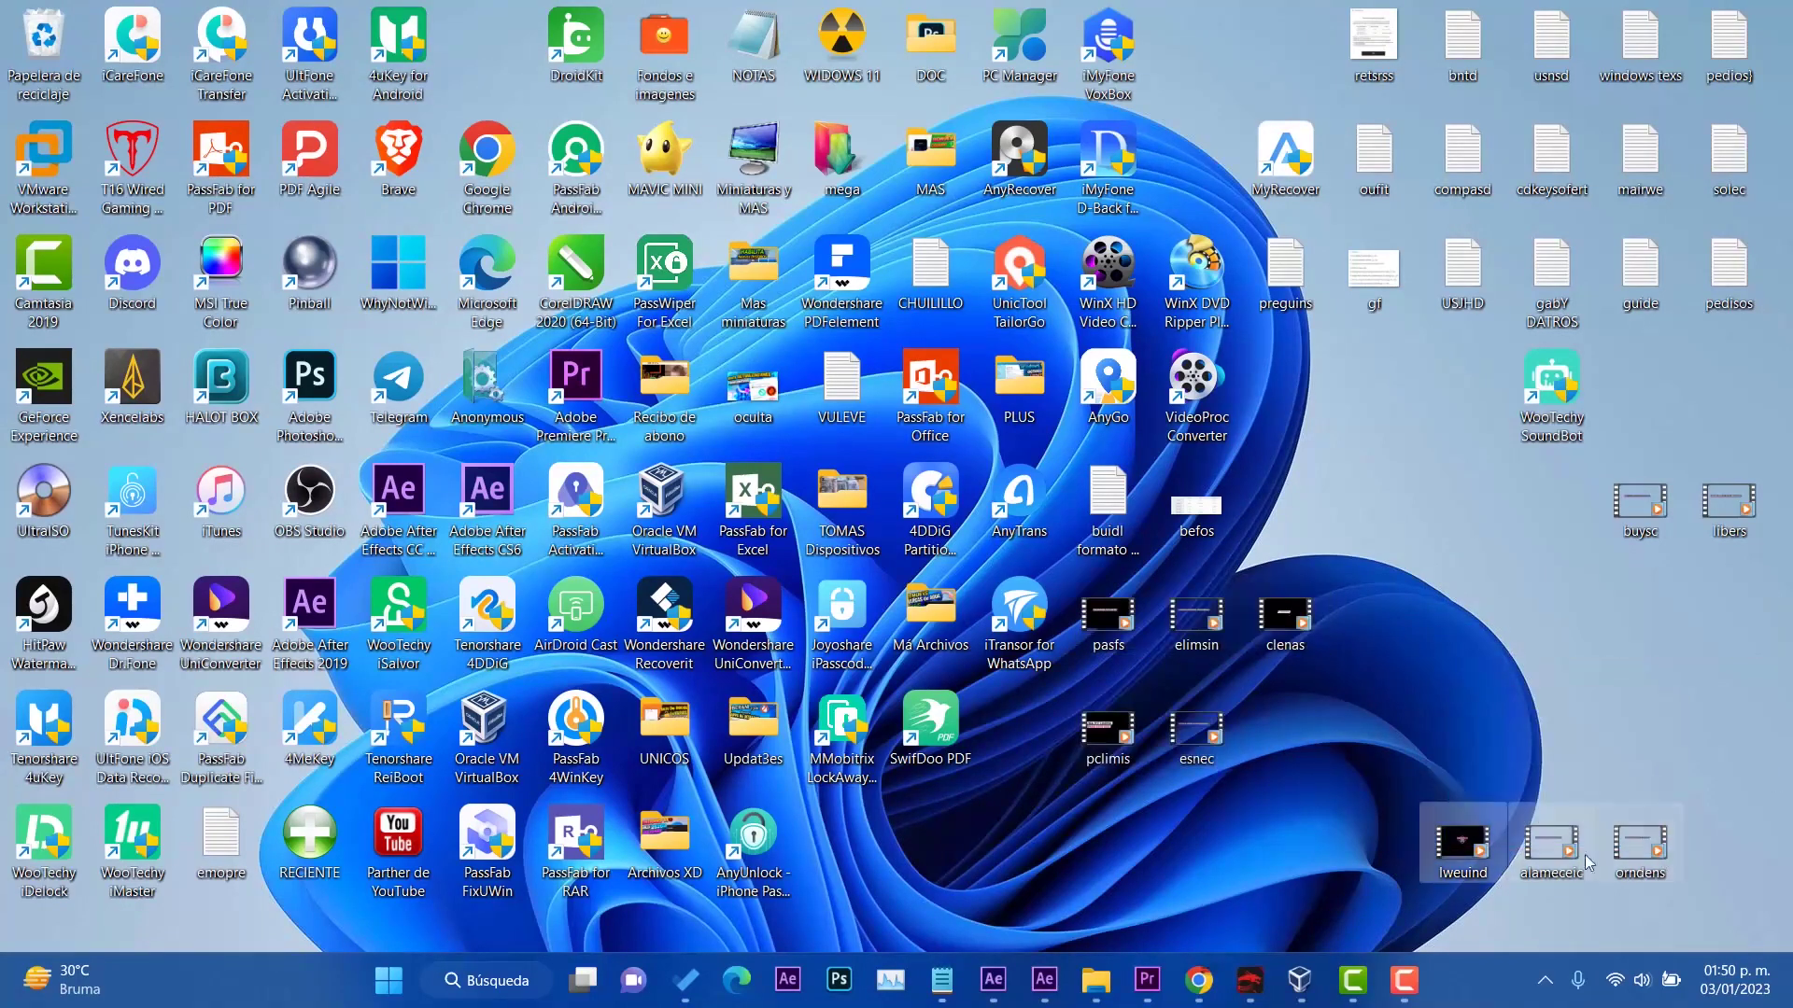
# Line up the lweuind, alameceic, omdens, buysc and libers videos after AnyUnlock, and place pclimis and esnec beside SwifDoo PDF.
pyautogui.moveTo(1301, 837); pyautogui.dragTo(1019, 841)
pyautogui.moveTo(1289, 775); pyautogui.dragTo(1111, 733)
pyautogui.moveTo(1770, 565); pyautogui.dragTo(1615, 498)
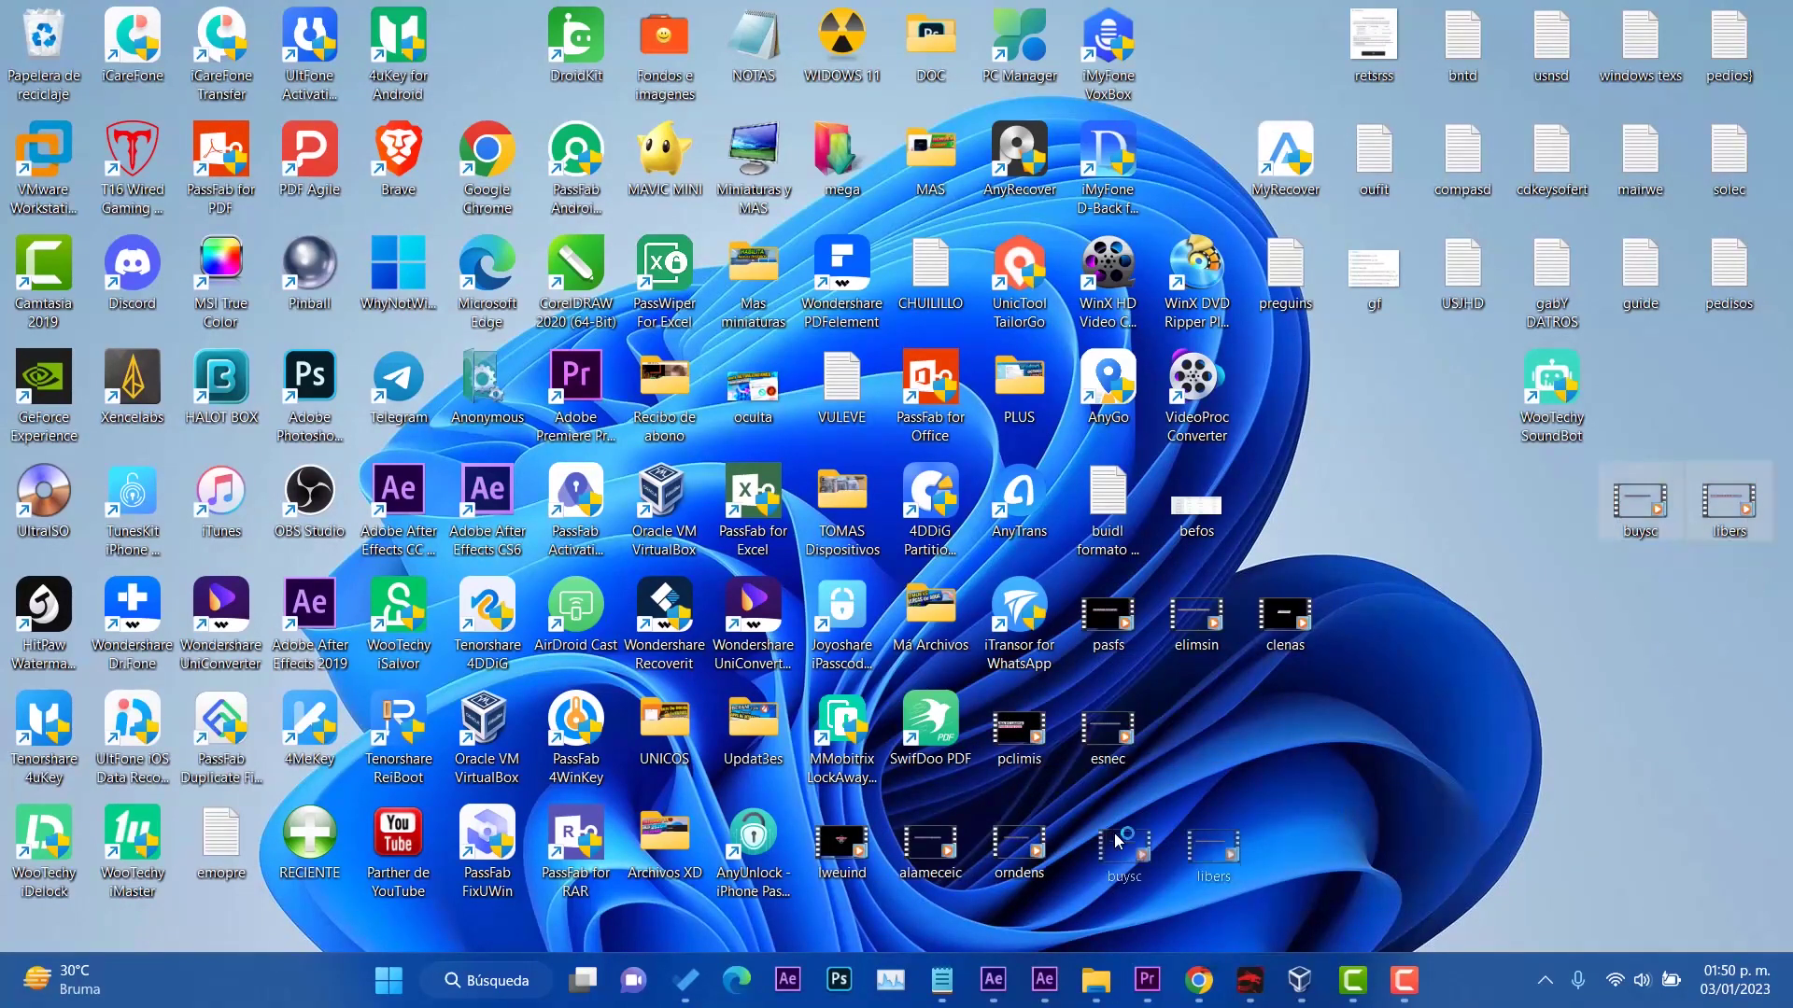
pyautogui.moveTo(1728, 504); pyautogui.dragTo(1196, 845)
pyautogui.click(1451, 518)
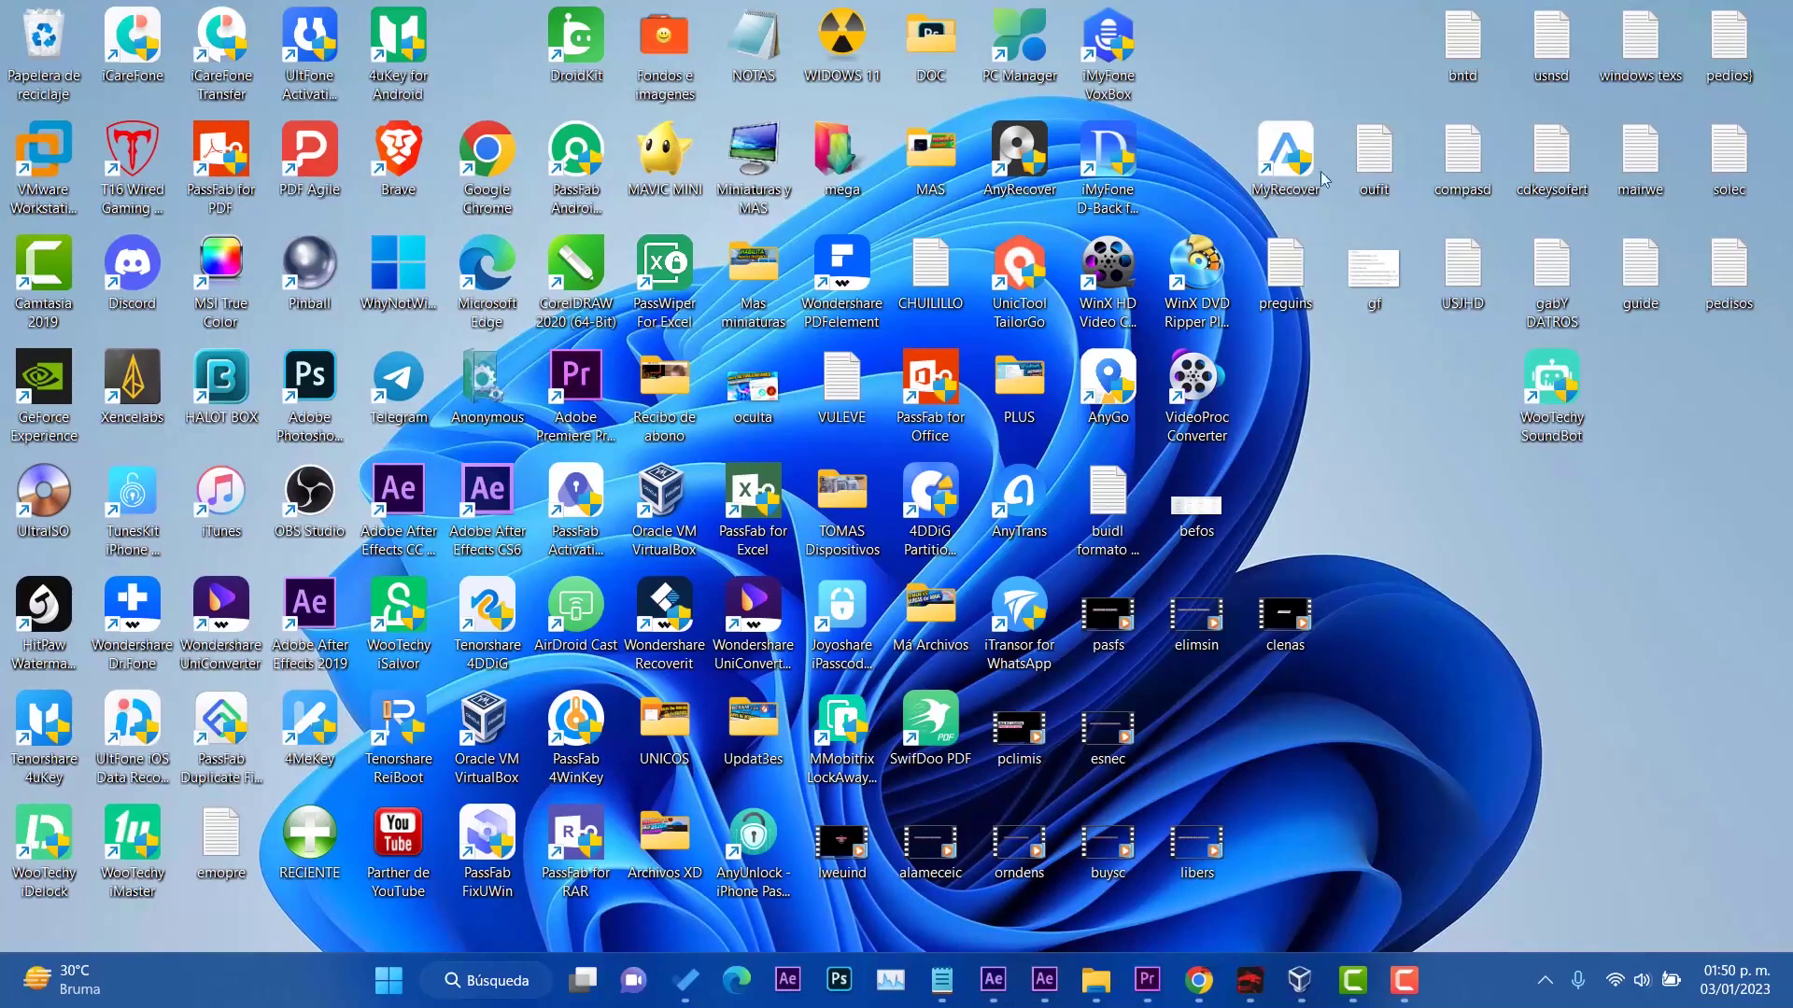
# Delete the gf image and move outfit, preguins, MyRecover, WooTechy SoundBot and the remaining text files closer to the other desktop icons.
pyautogui.moveTo(1366, 160); pyautogui.dragTo(1195, 45)
pyautogui.moveTo(1286, 269); pyautogui.dragTo(1285, 45)
pyautogui.moveTo(1549, 388); pyautogui.dragTo(1315, 557)
pyautogui.moveTo(1303, 157); pyautogui.dragTo(1301, 161)
pyautogui.moveTo(1373, 270); pyautogui.dragTo(1284, 271)
pyautogui.press('Delete')
pyautogui.moveTo(1735, 348); pyautogui.dragTo(1444, 42)
pyautogui.moveTo(1551, 266); pyautogui.dragTo(1462, 266)
pyautogui.click(1360, 639)
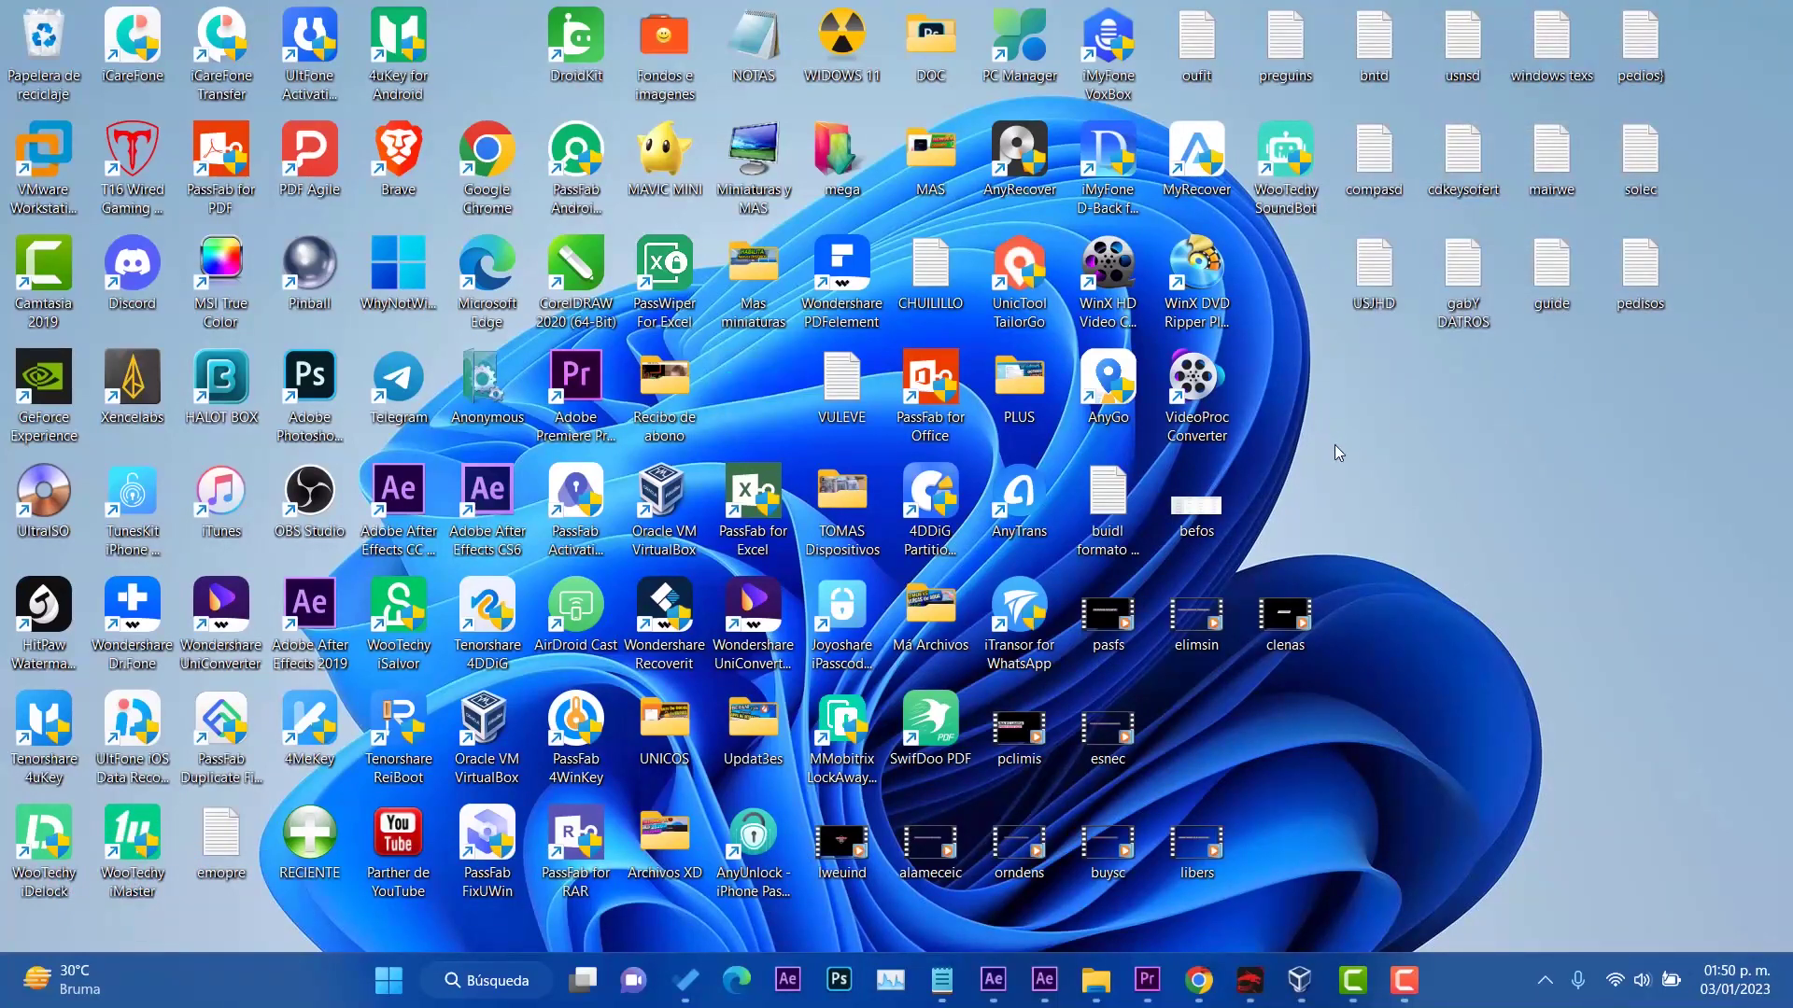
# Shift the desktop icons from VULEVE to VideoProc Converter one place over to close the gap beside Recibo de abono.
pyautogui.moveTo(1288, 420); pyautogui.dragTo(803, 369)
pyautogui.moveTo(1108, 381); pyautogui.dragTo(1019, 381)
pyautogui.rightClick(1491, 412)
pyautogui.moveTo(1143, 433)
pyautogui.click(792, 635)
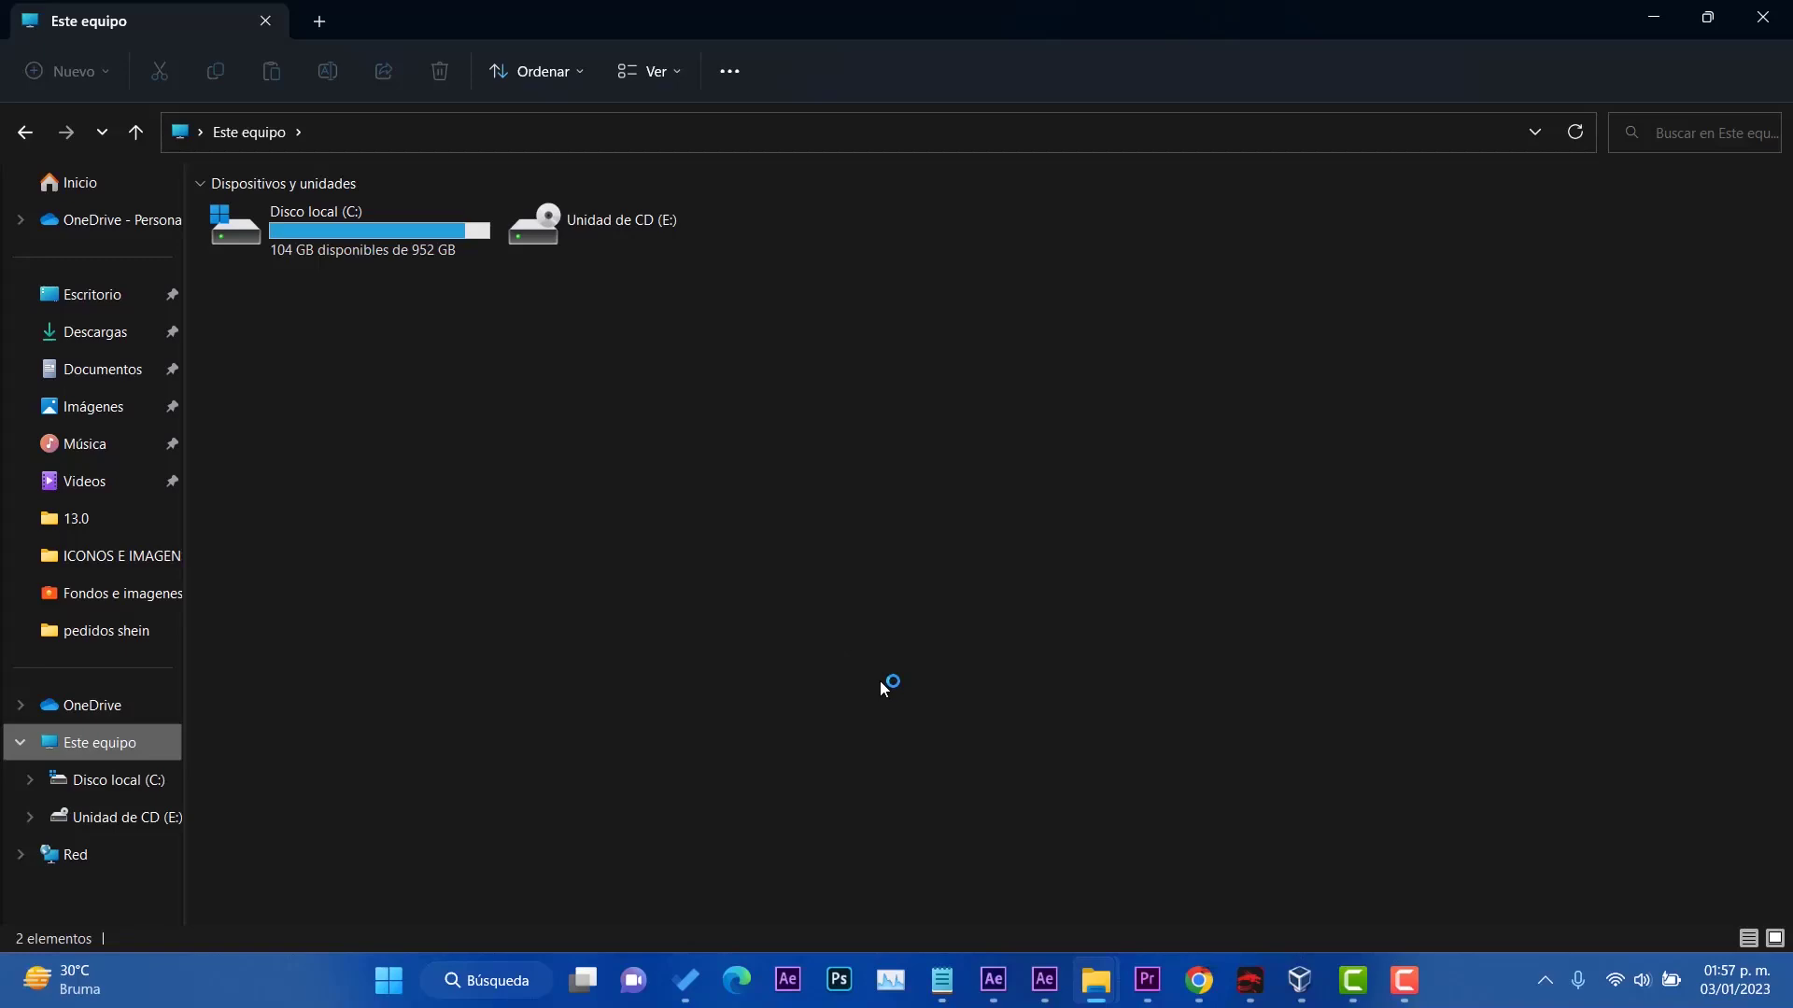
# Open the AppData\Roaming folder inside the user's profile folder on Disco local (C:).
pyautogui.doubleClick(303, 269)
pyautogui.scroll(-15, 560, 607)
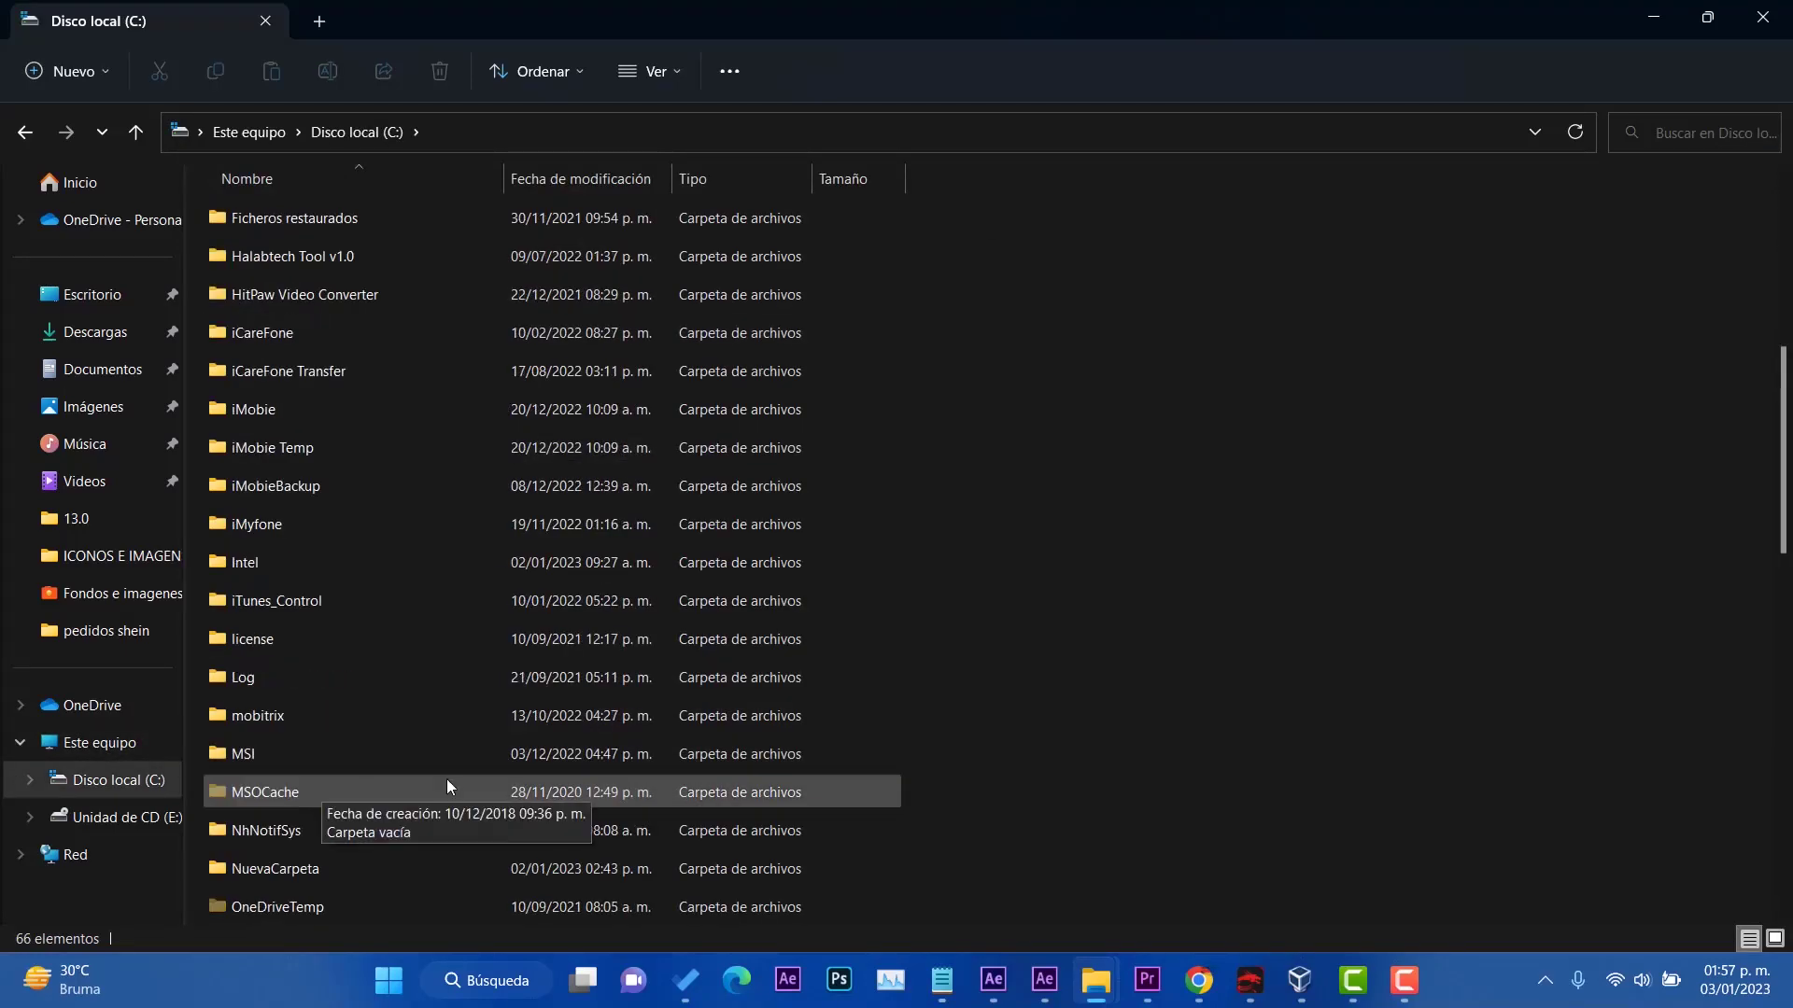
pyautogui.doubleClick(274, 553)
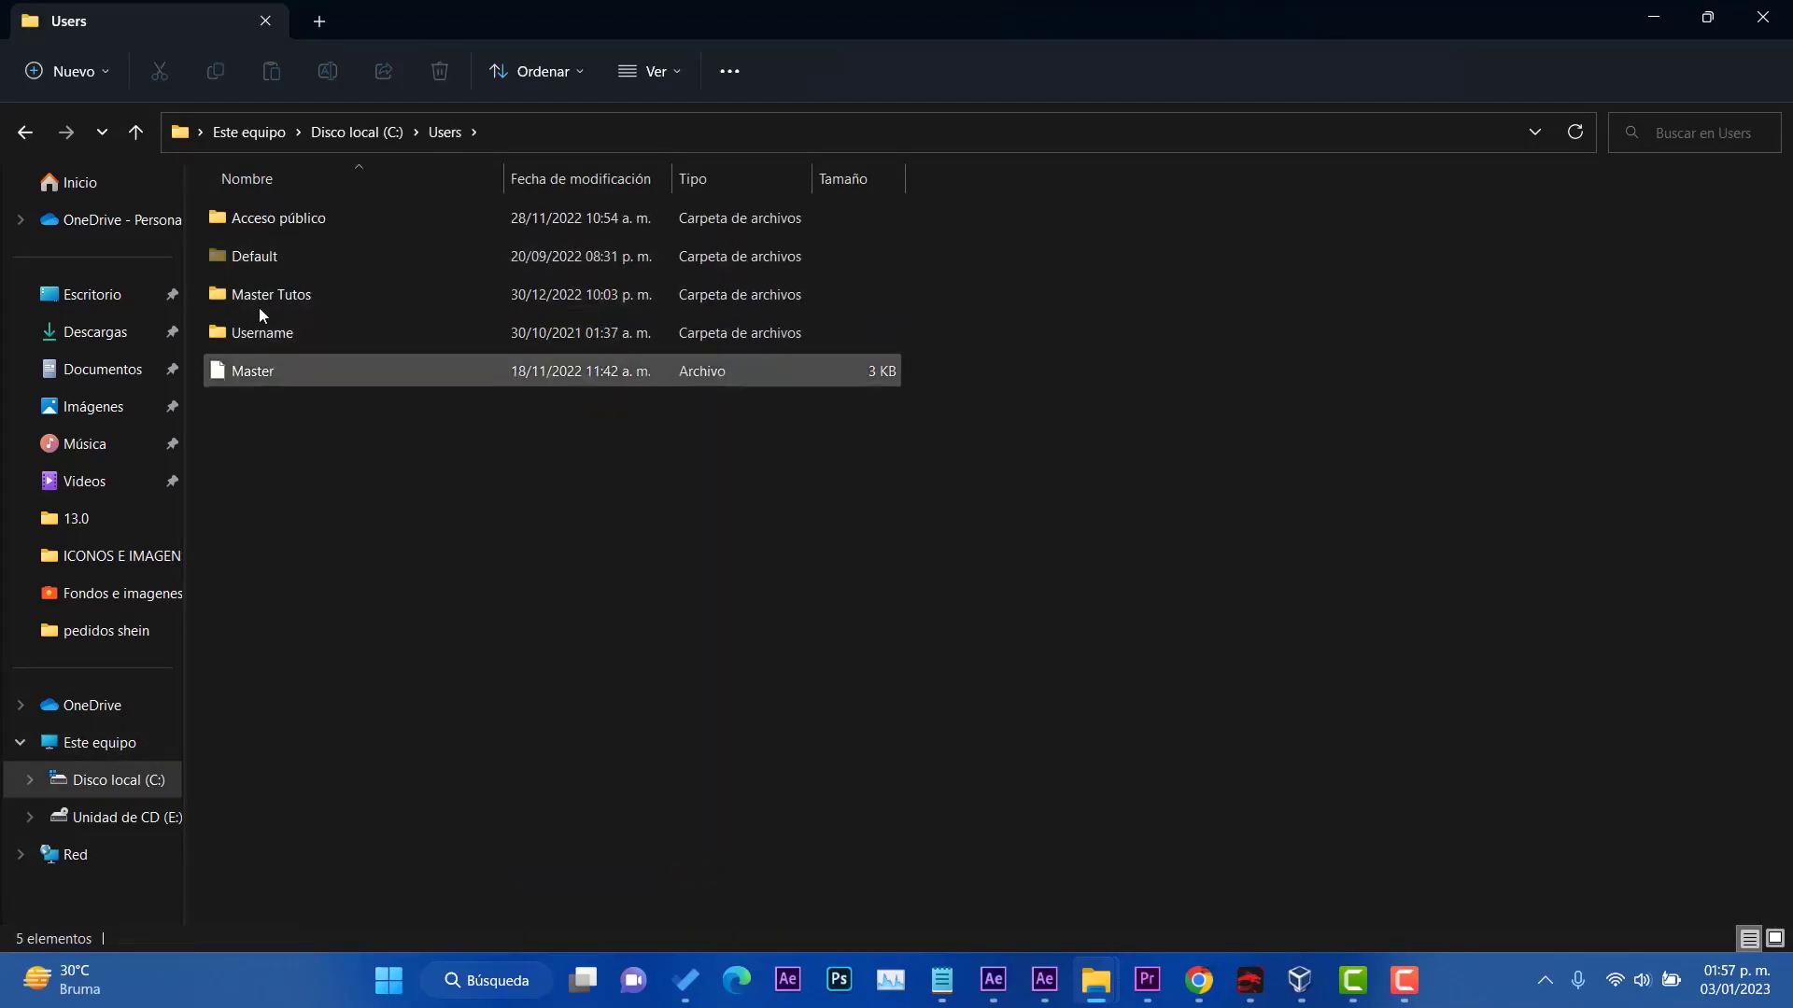
pyautogui.doubleClick(309, 297)
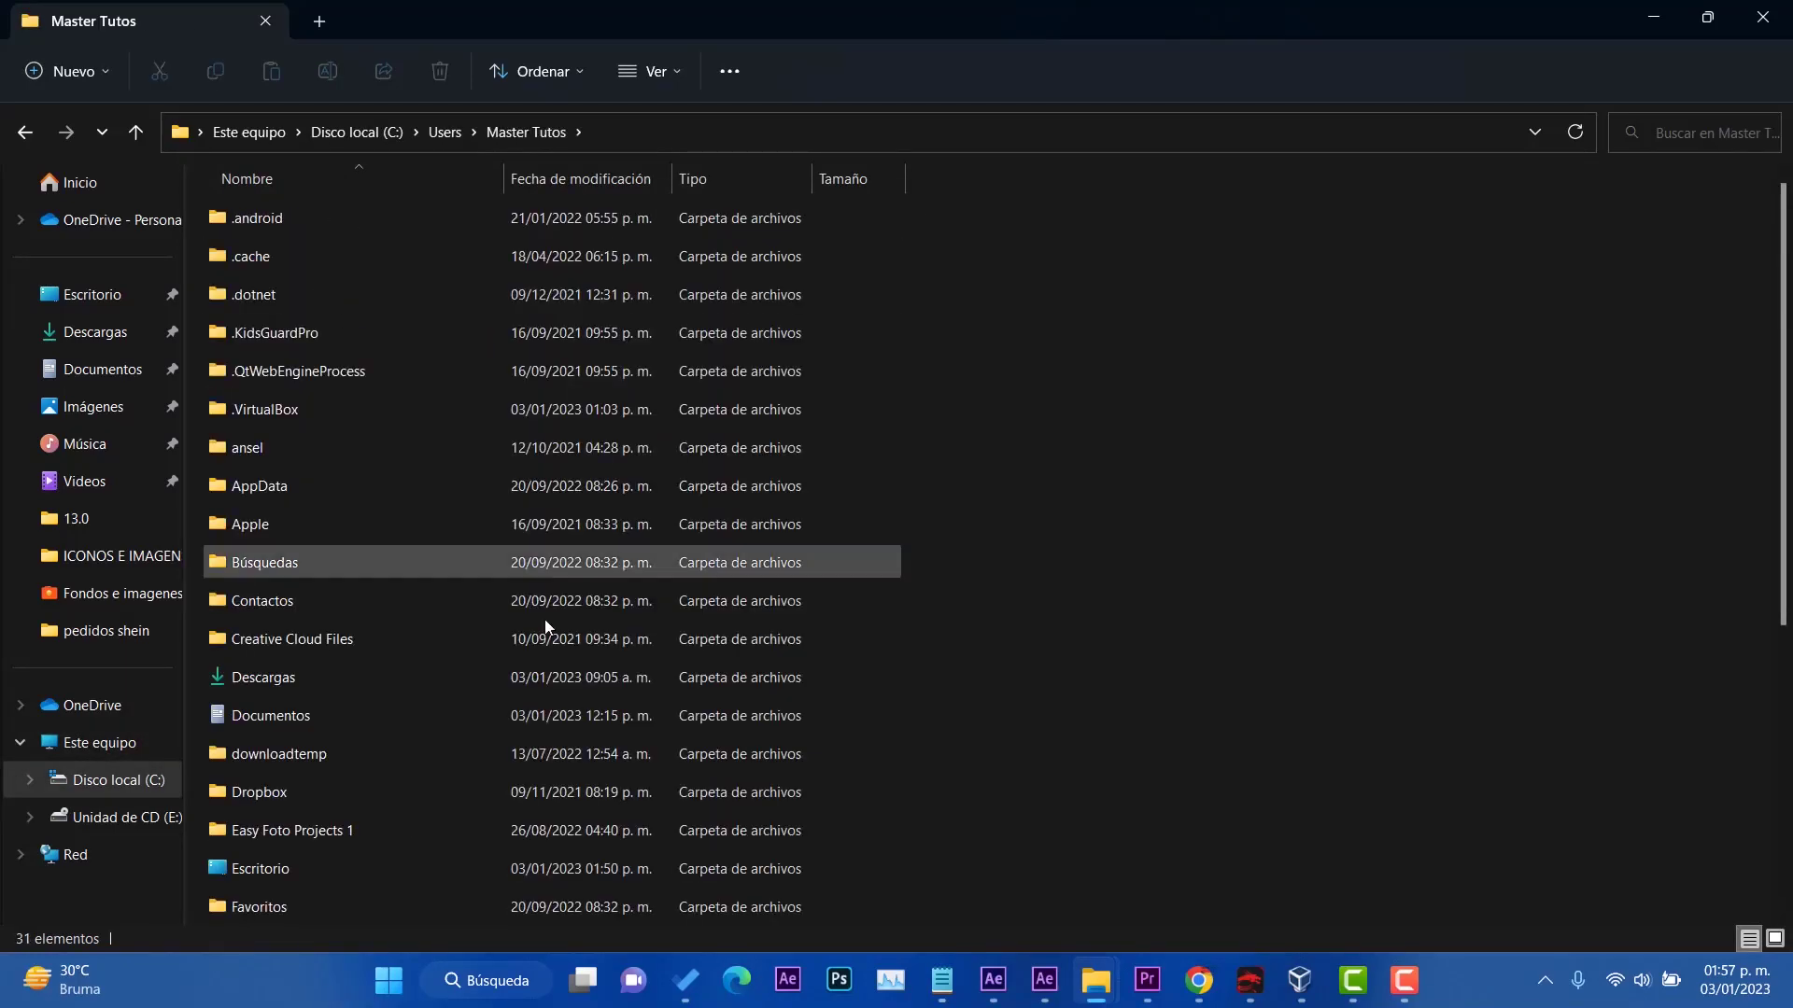
pyautogui.doubleClick(285, 486)
pyautogui.doubleClick(313, 295)
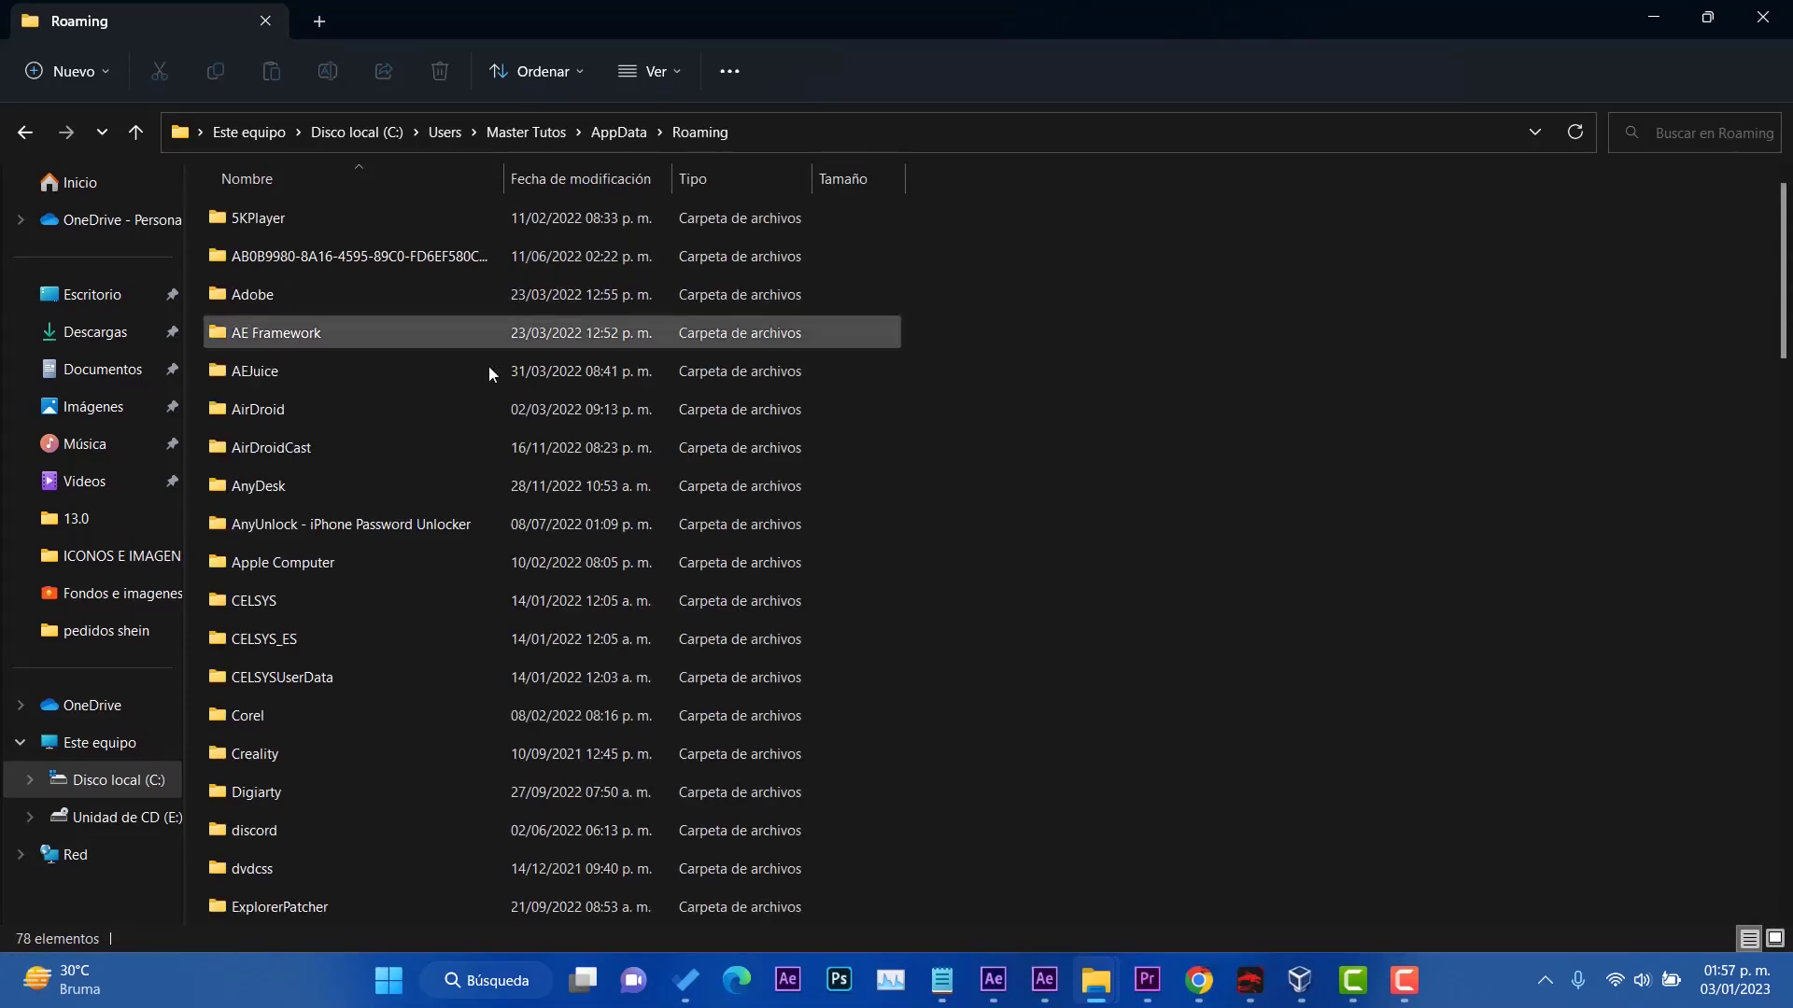
# Delete all files in the Media Cache folder under Adobe\Common.
pyautogui.doubleClick(364, 295)
pyautogui.scroll(-2, 394, 605)
pyautogui.doubleClick(280, 753)
pyautogui.doubleClick(276, 217)
pyautogui.click(1783, 285)
pyautogui.moveTo(1783, 283); pyautogui.dragTo(1755, 178)
pyautogui.hotkey('ctrl', 'a')
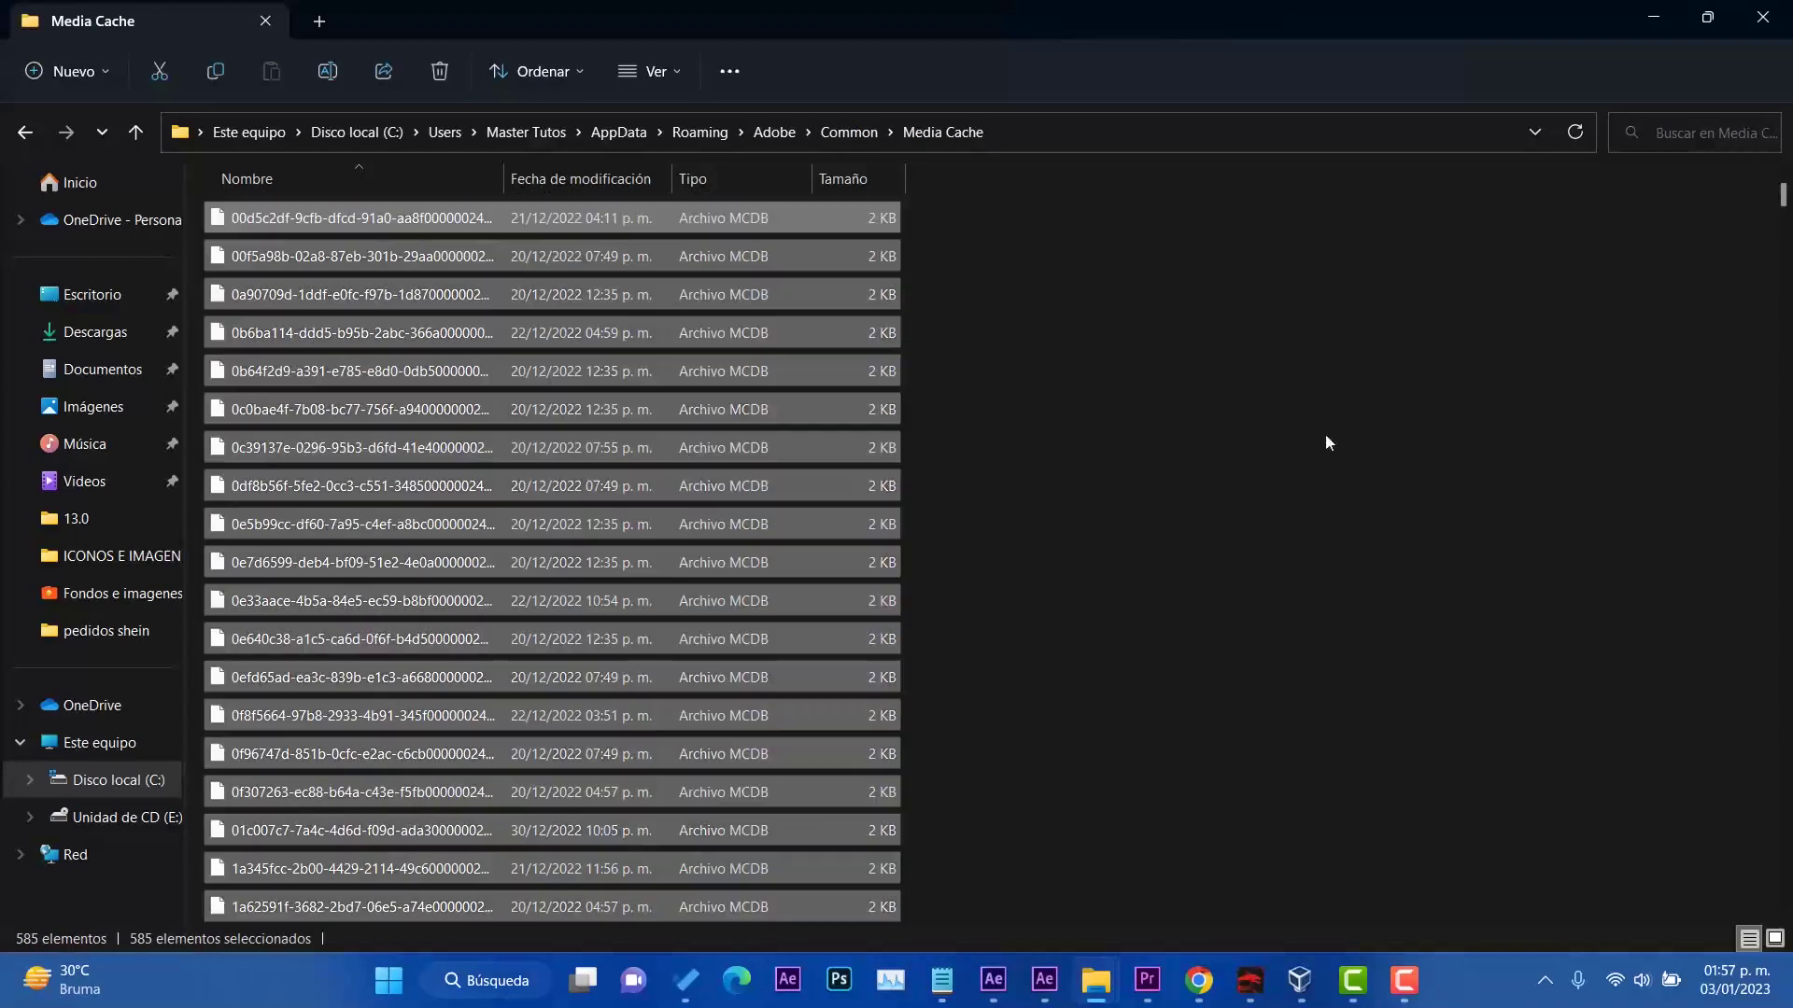
pyautogui.press('Delete')
# Delete all files in the neighbouring Media Cache Files folder under Adobe\Common.
pyautogui.hotkey('alt', 'Left')
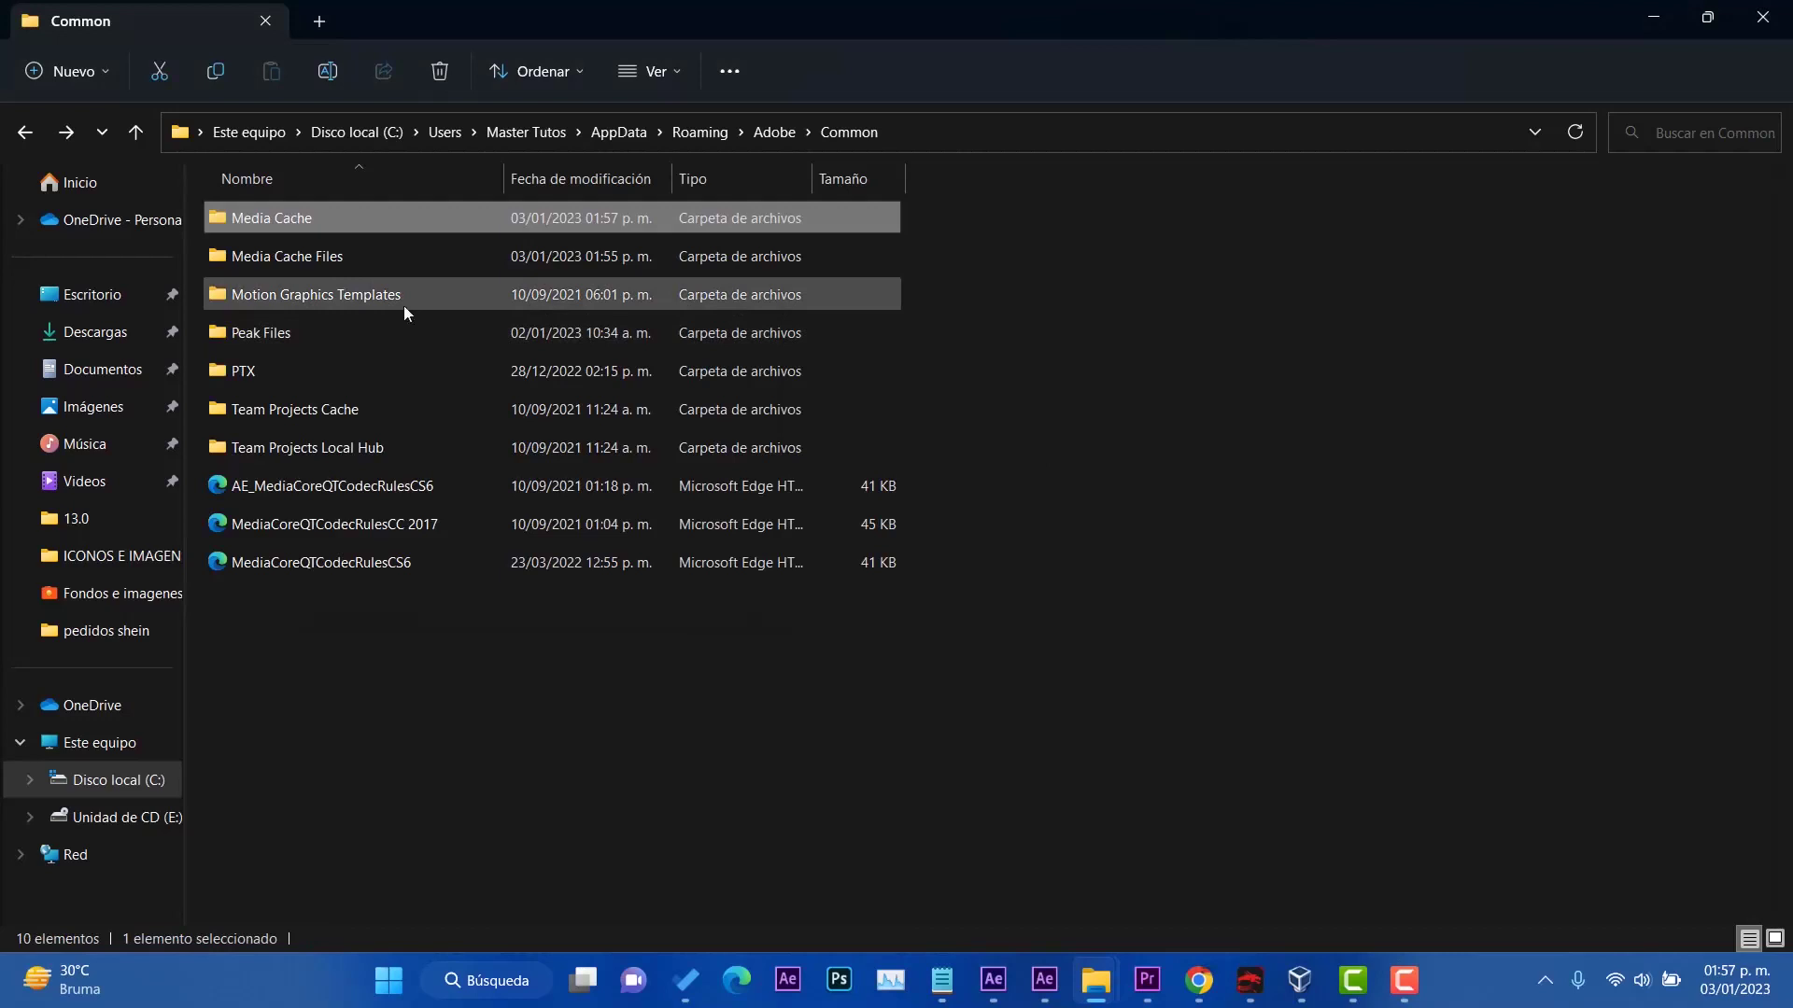
pyautogui.doubleClick(416, 257)
pyautogui.hotkey('ctrl', 'a')
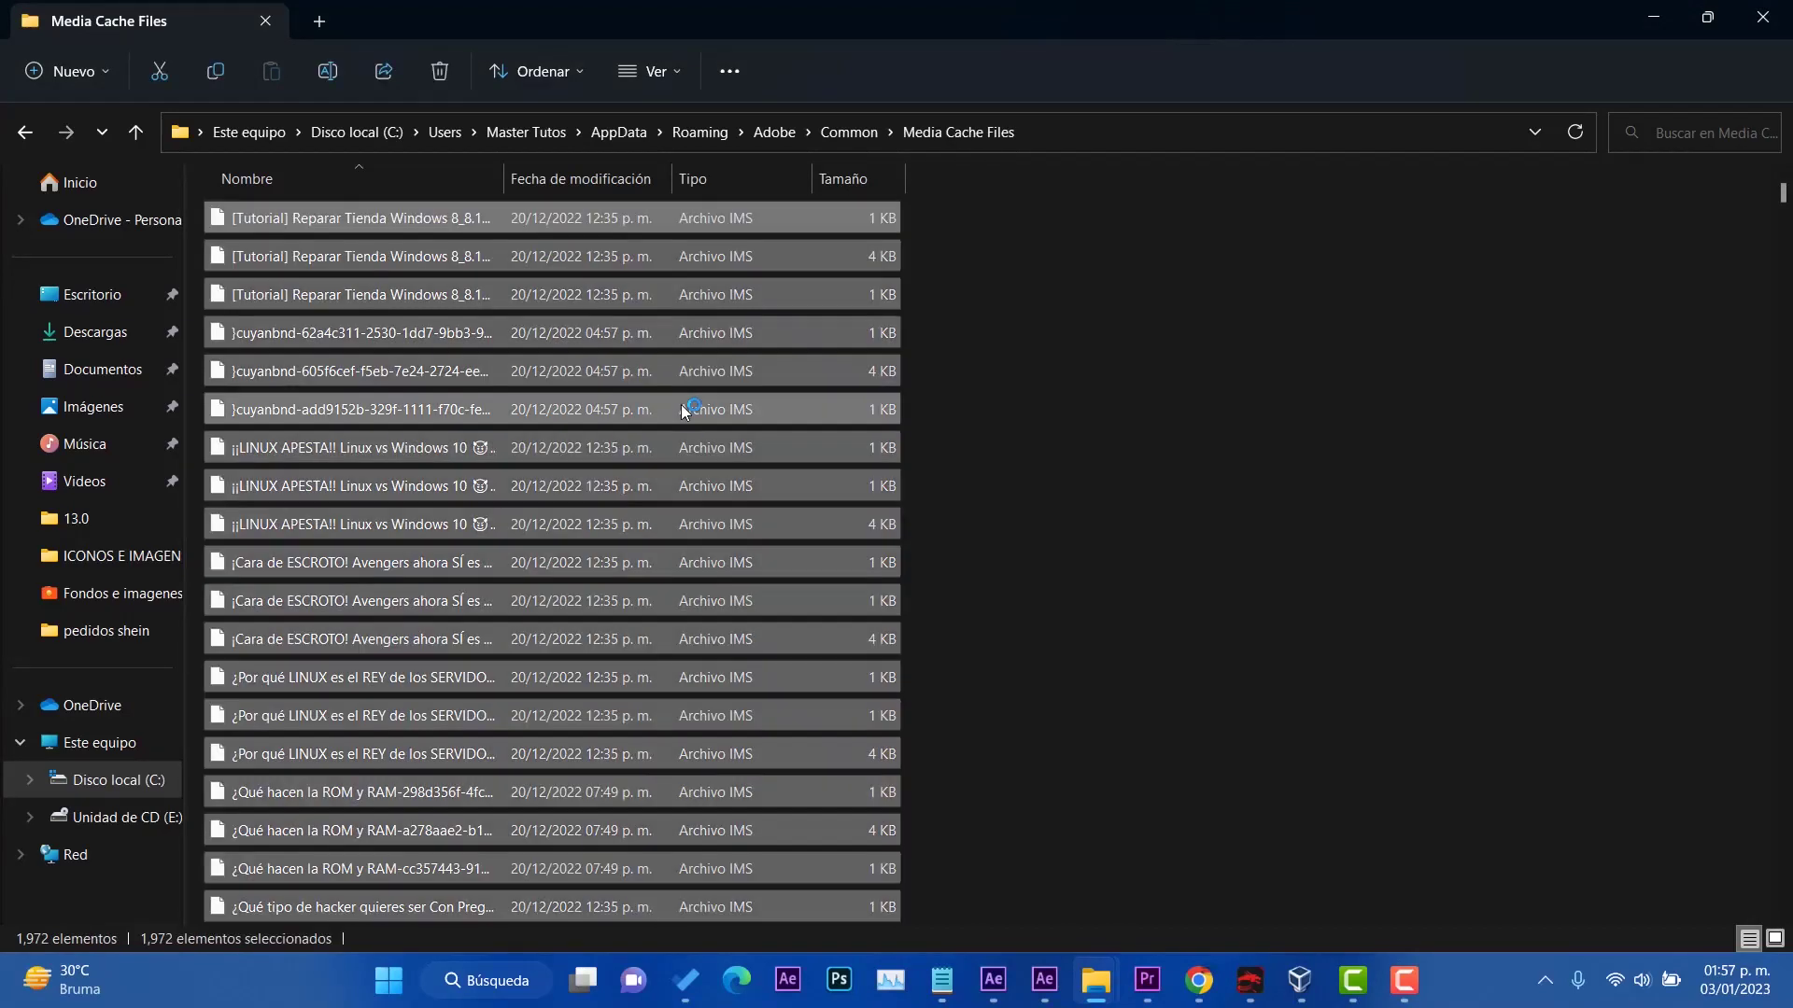
pyautogui.press('Delete')
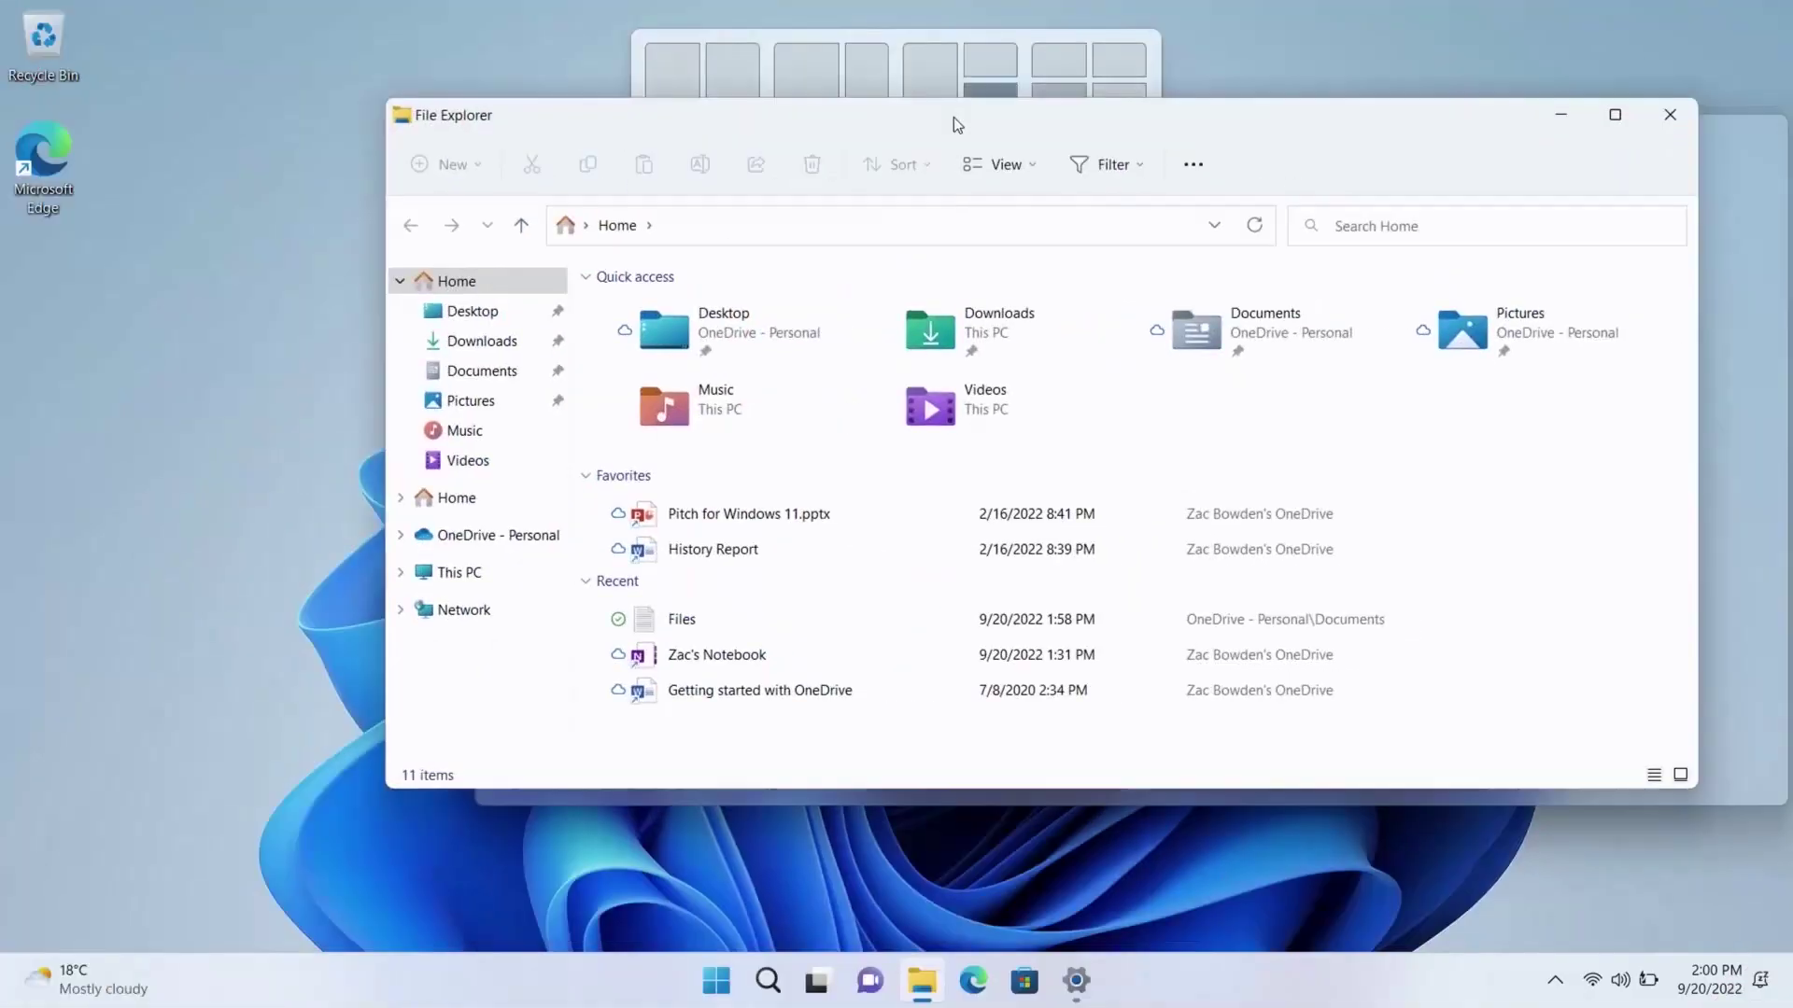
pyautogui.moveTo(954, 115); pyautogui.dragTo(675, 71)
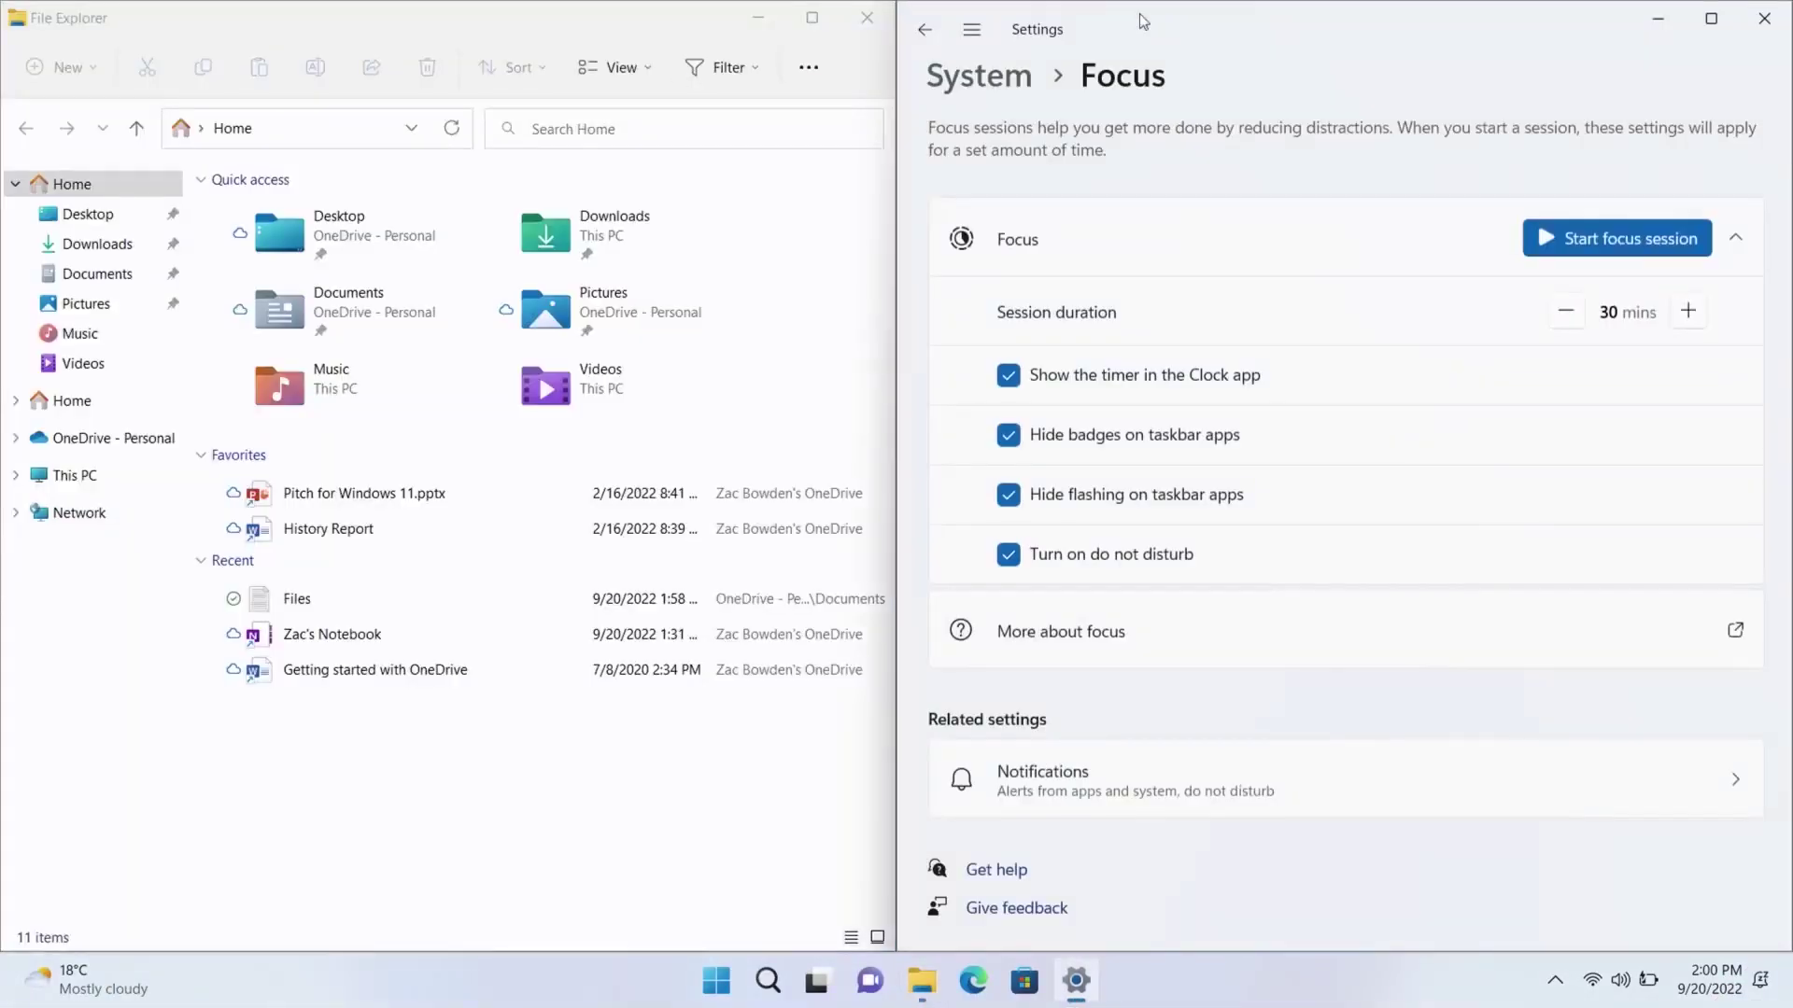
pyautogui.moveTo(1074, 19); pyautogui.dragTo(883, 100)
pyautogui.moveTo(1316, 29); pyautogui.dragTo(1786, 523)
pyautogui.moveTo(1305, 20); pyautogui.dragTo(924, 80)
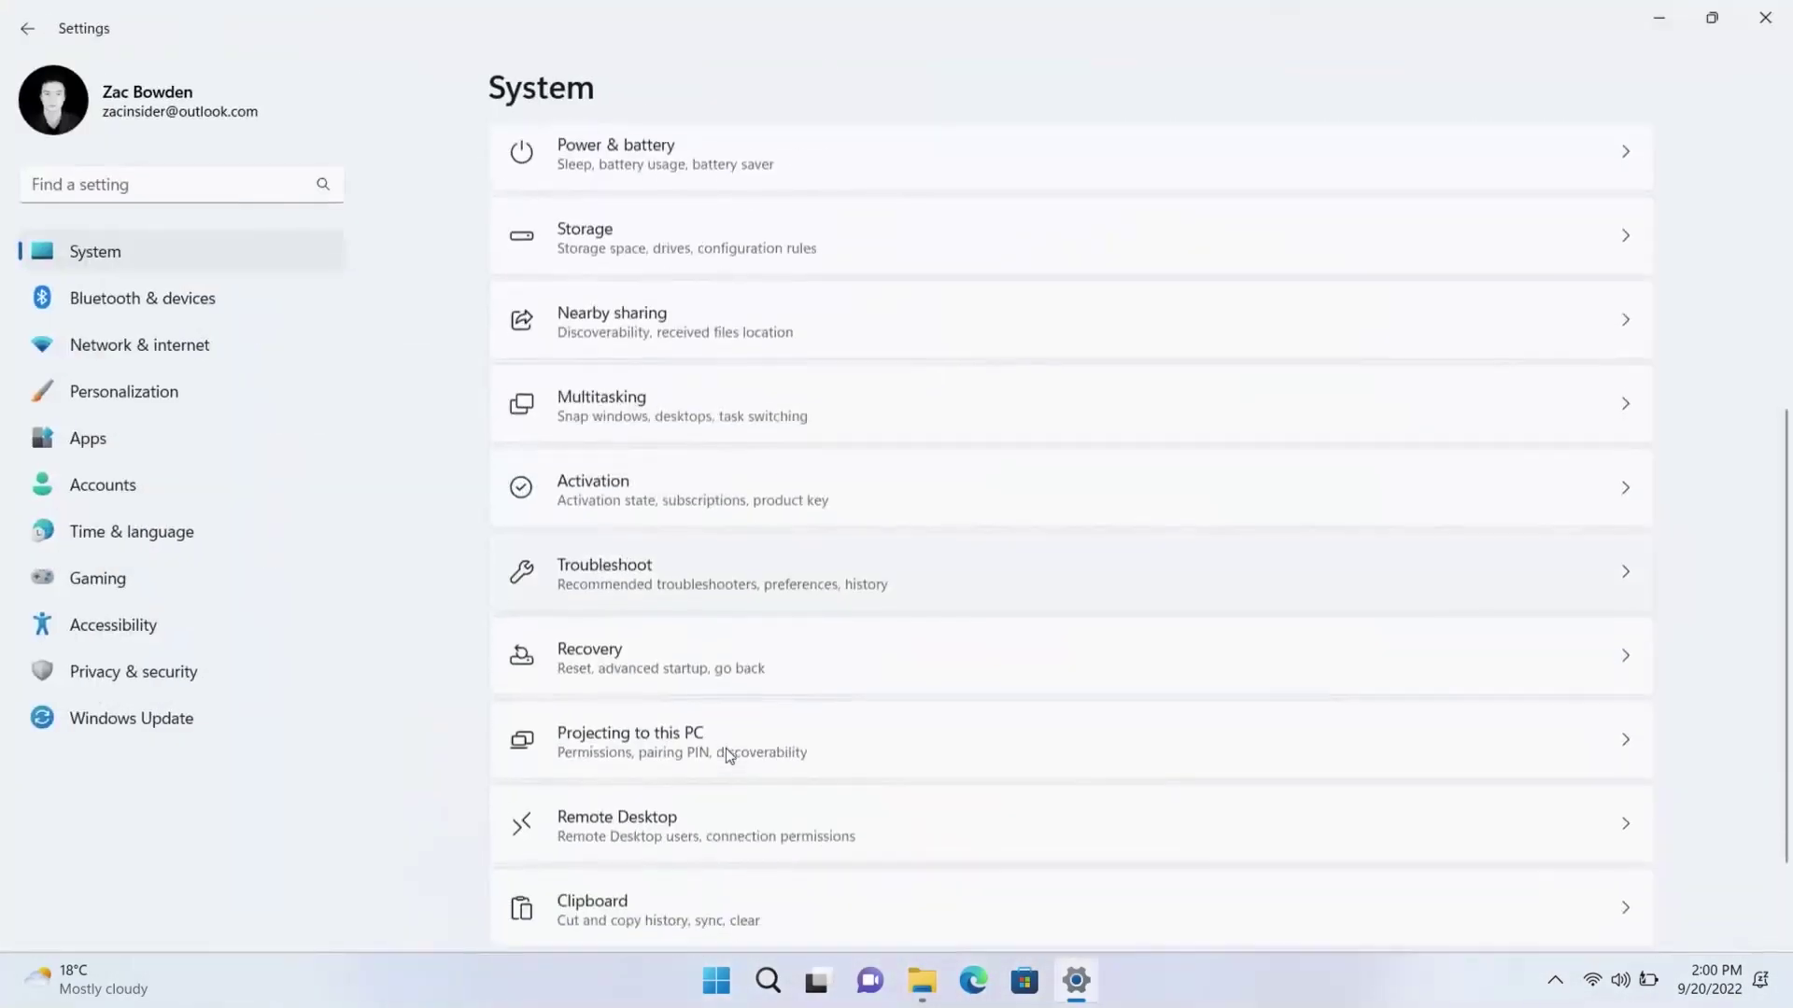
# Enable snap layouts for windows moved to the top of the screen in the Multitasking settings, and snap Settings beside File Explorer.
pyautogui.click(717, 401)
pyautogui.click(915, 168)
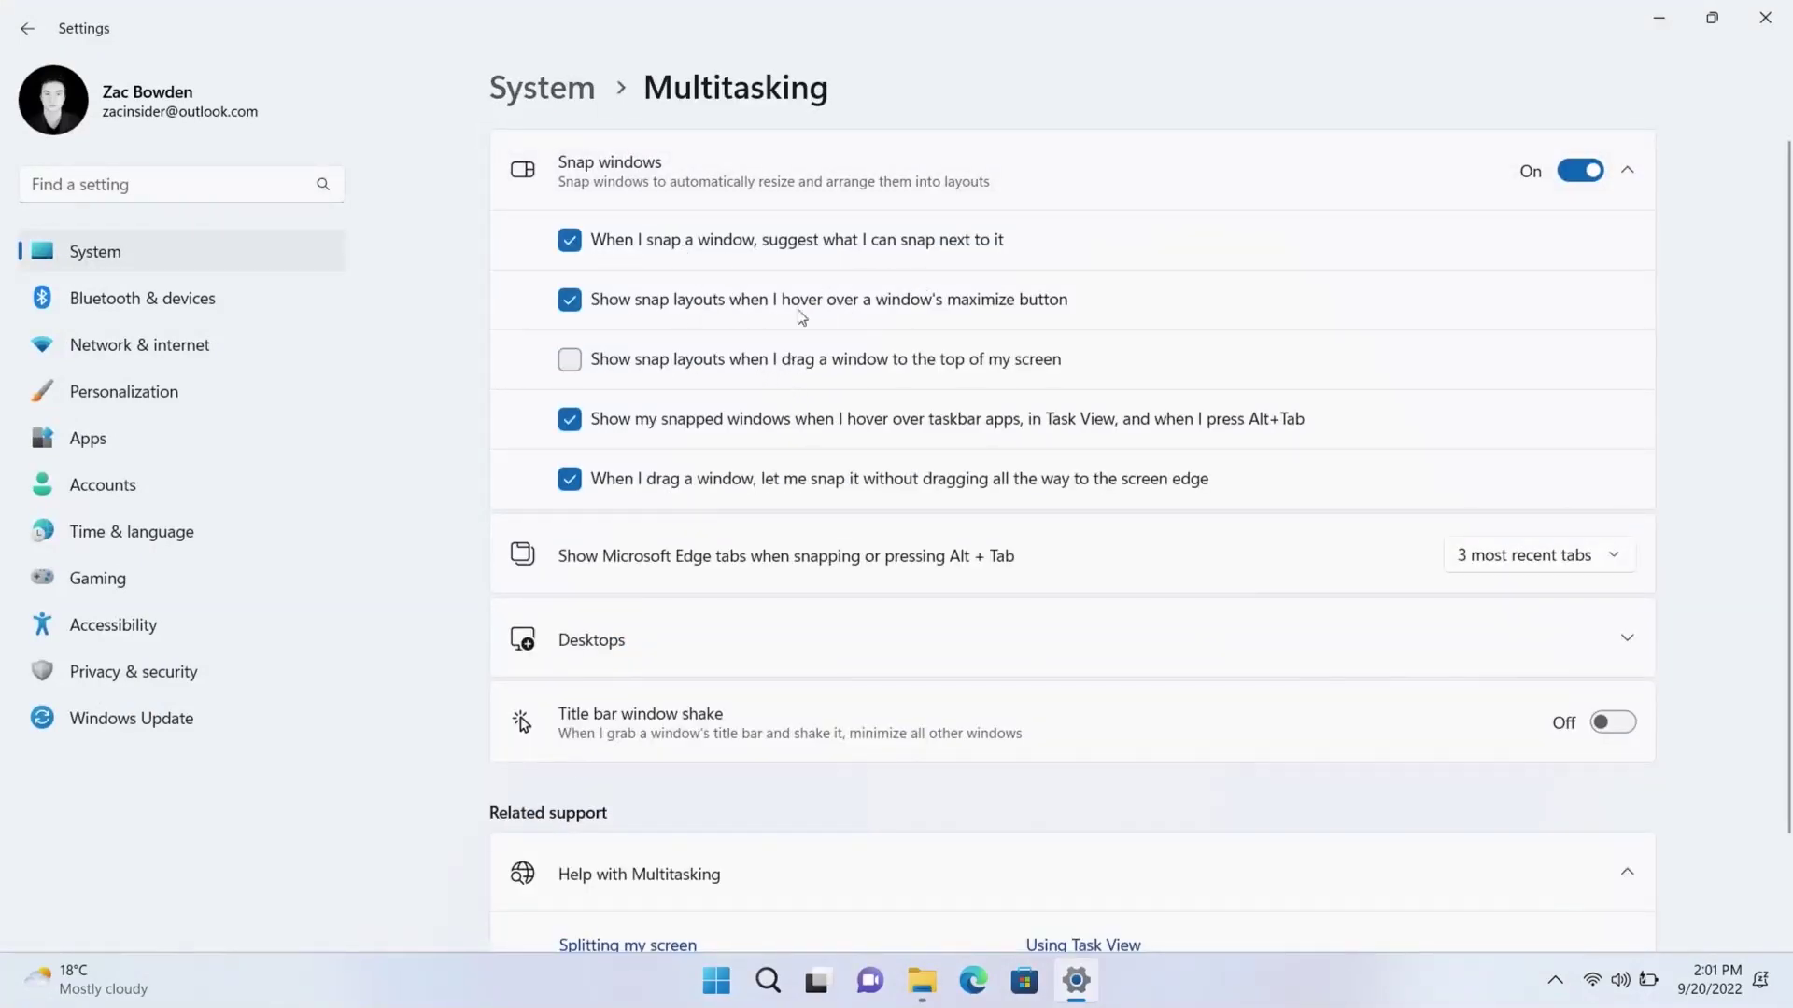
pyautogui.click(861, 368)
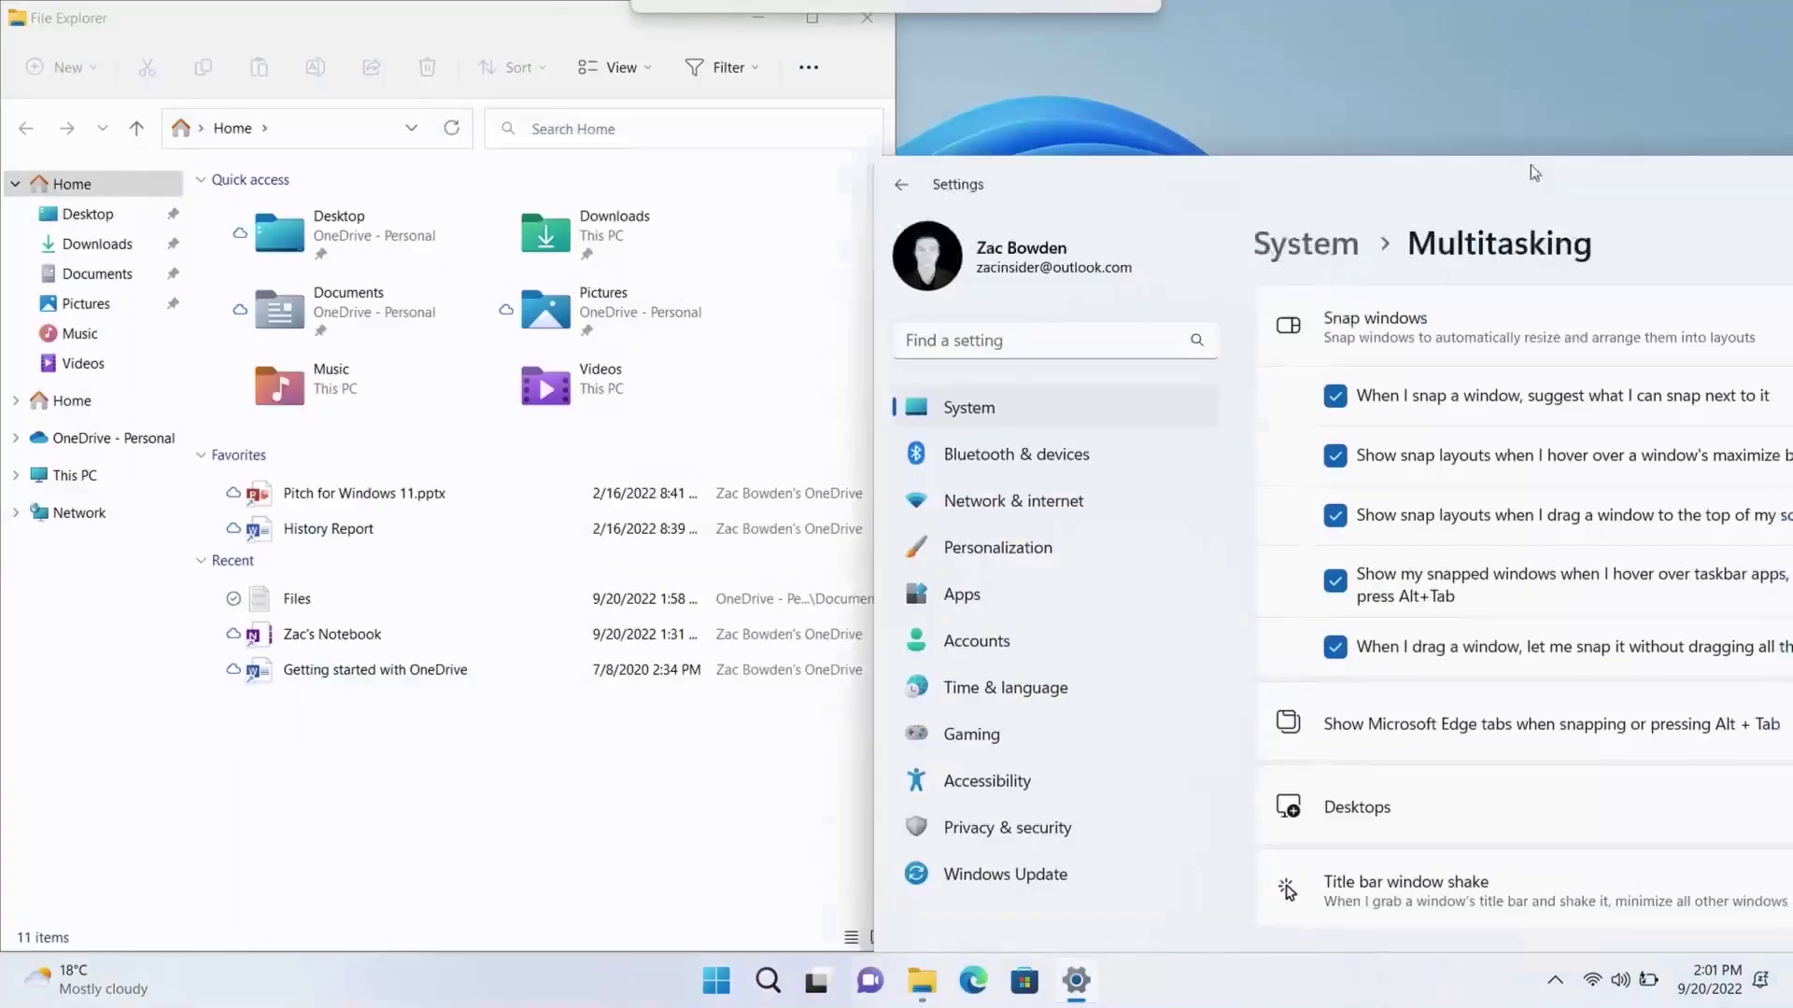
pyautogui.moveTo(1531, 164); pyautogui.dragTo(647, 52)
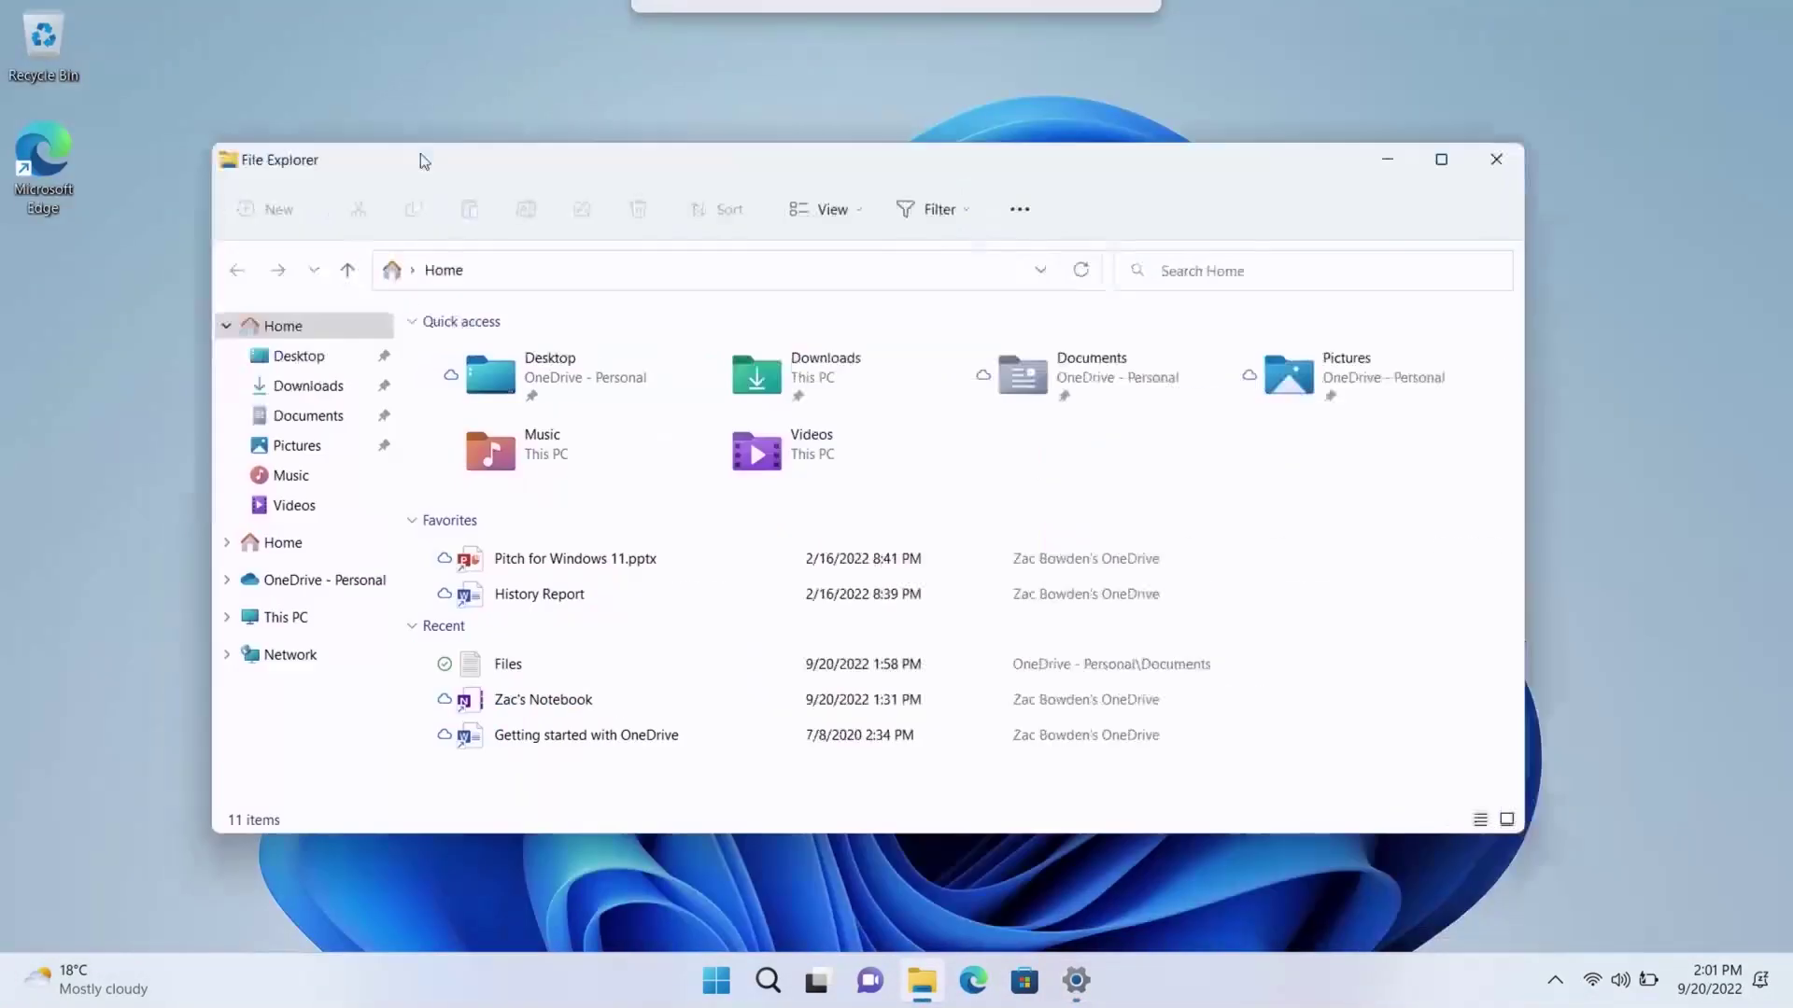
# Open the OneDrive - Personal folder in File Explorer and view its cloud storage information.
pyautogui.moveTo(420, 161); pyautogui.dragTo(385, 142)
pyautogui.click(248, 561)
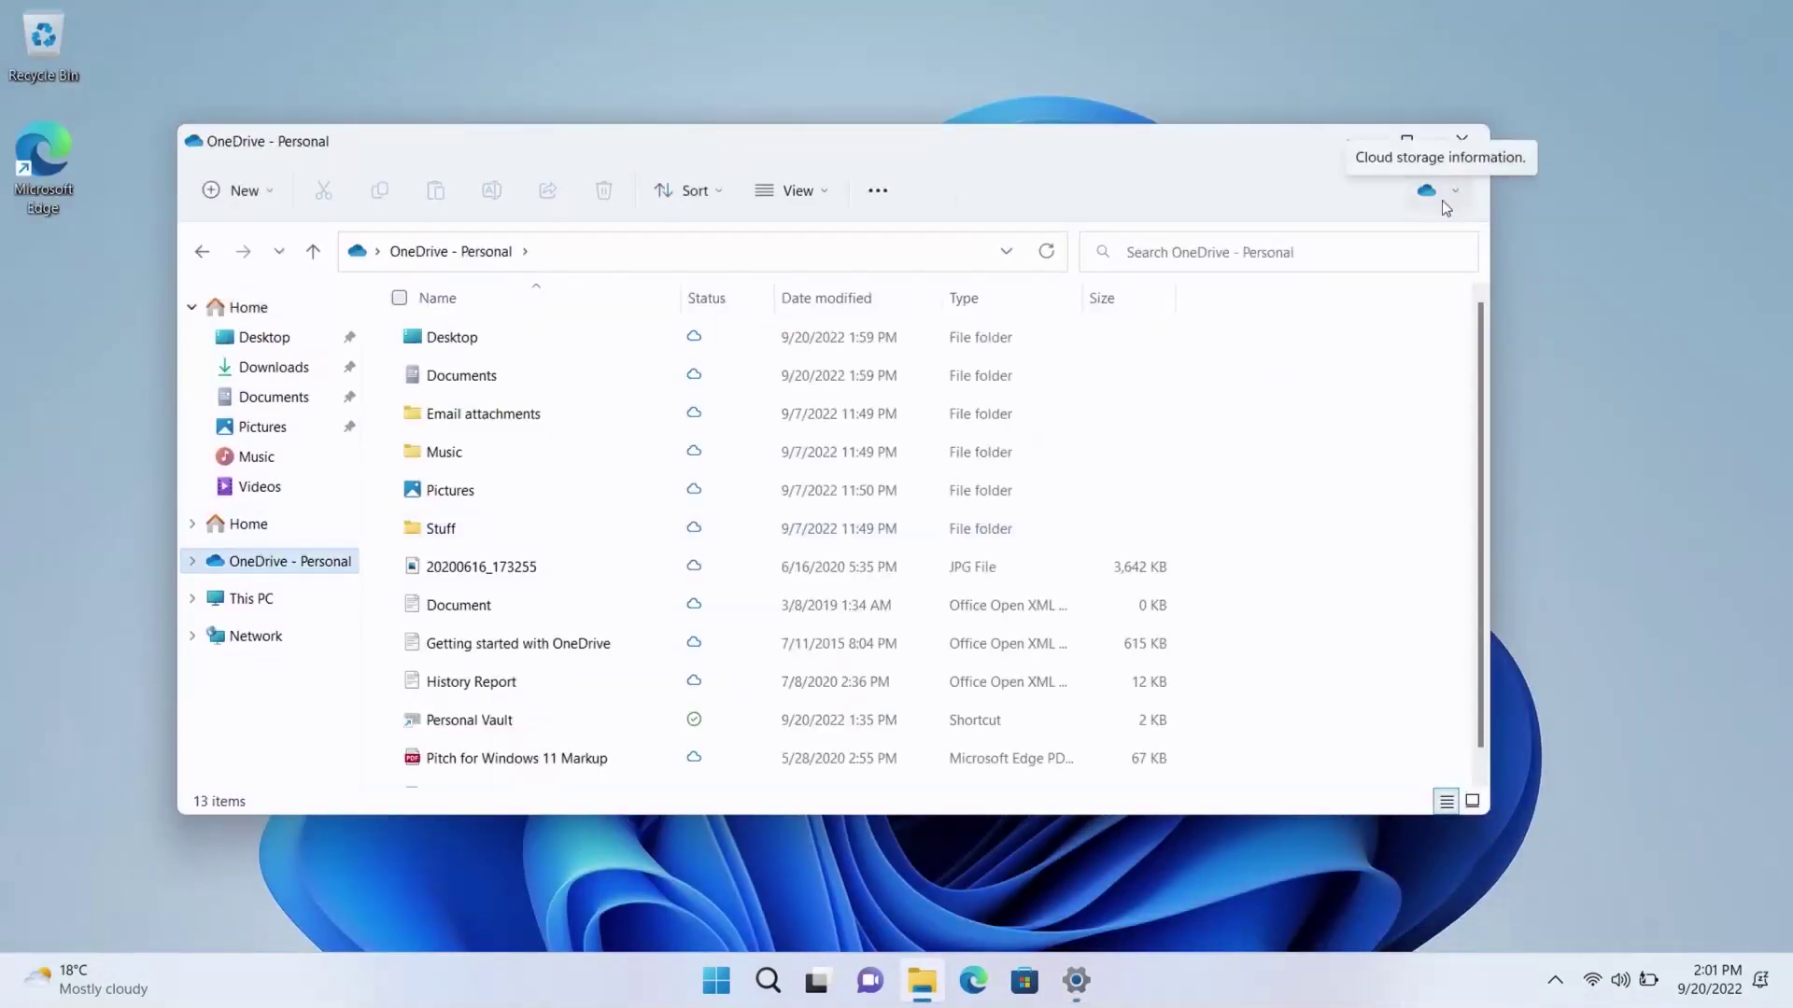
pyautogui.click(1441, 200)
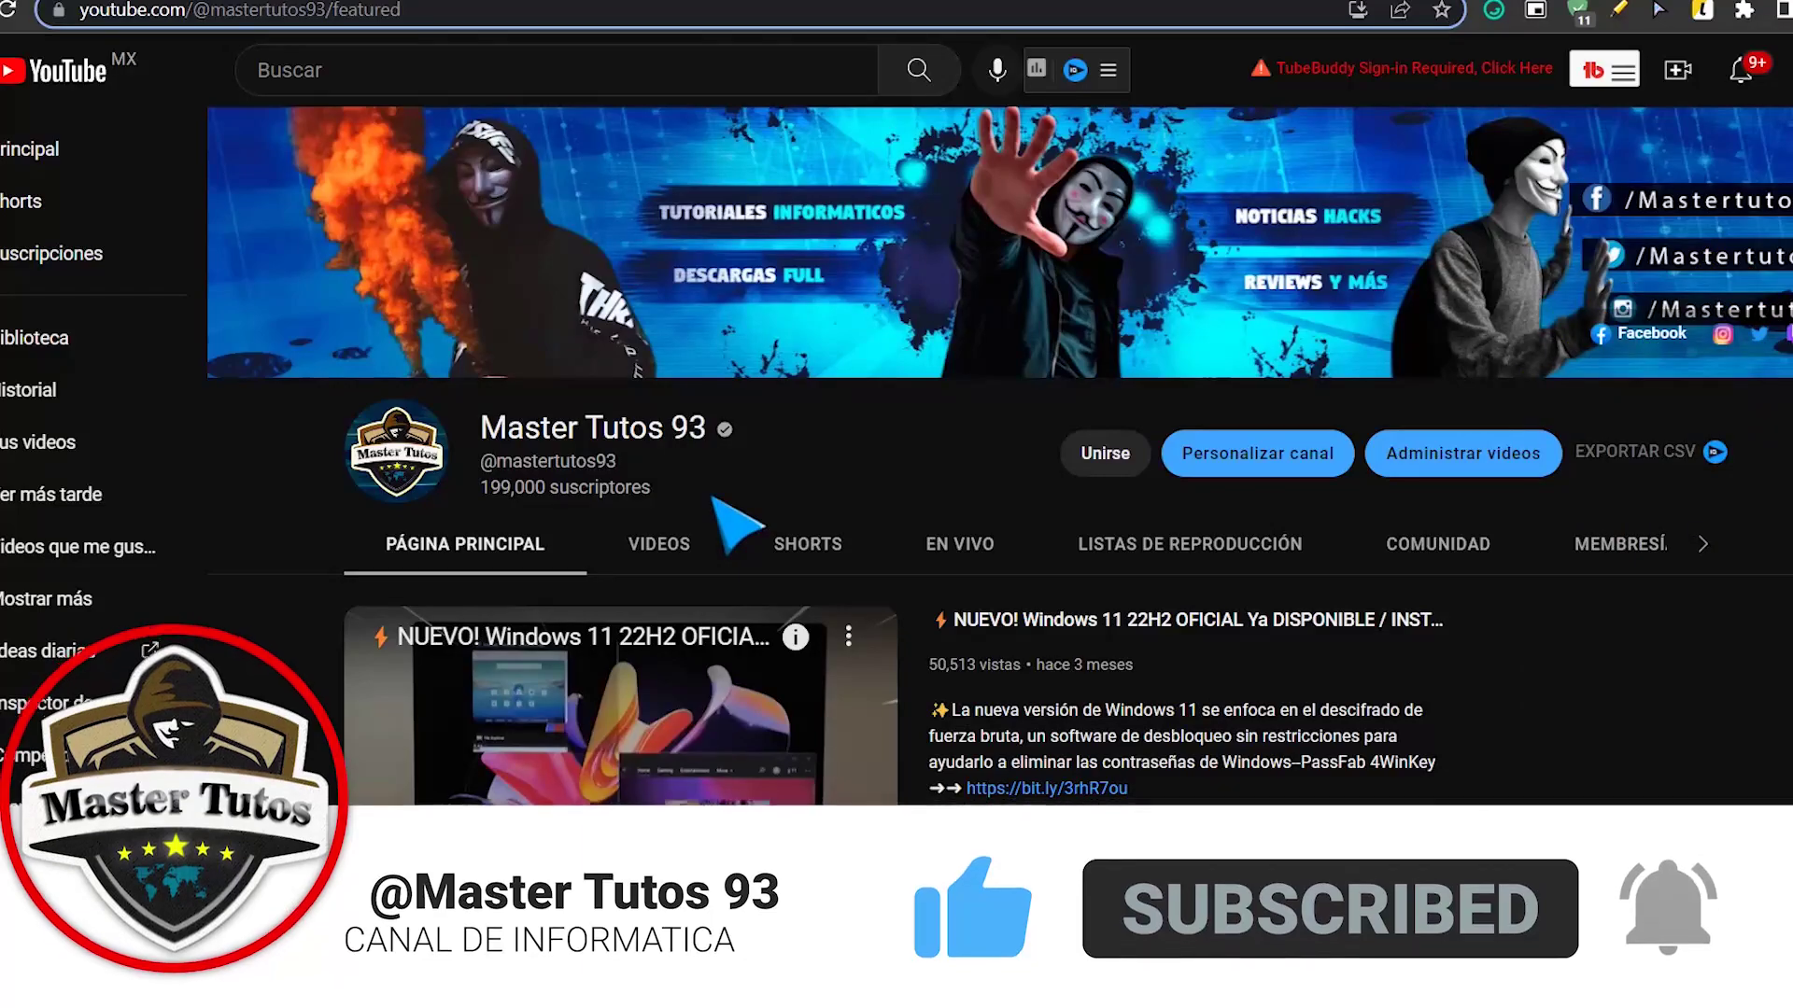
pyautogui.moveTo(711, 429); pyautogui.dragTo(474, 446)
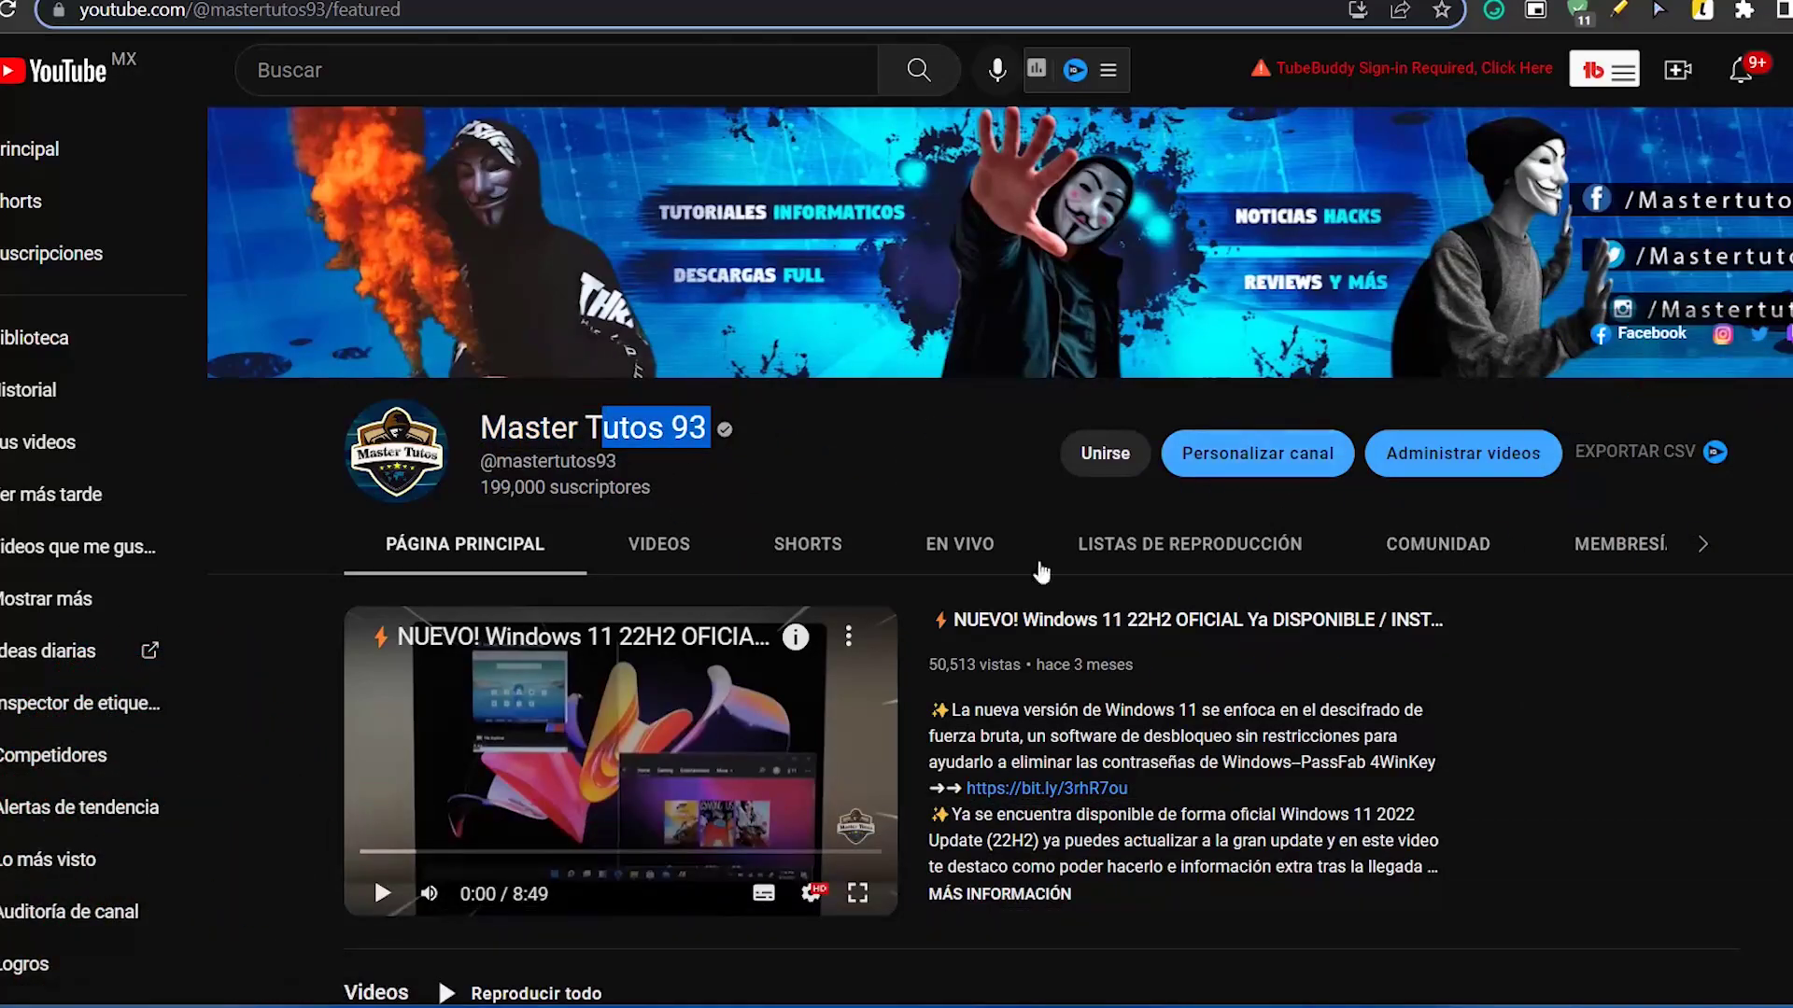
pyautogui.scroll(-8, 1064, 560)
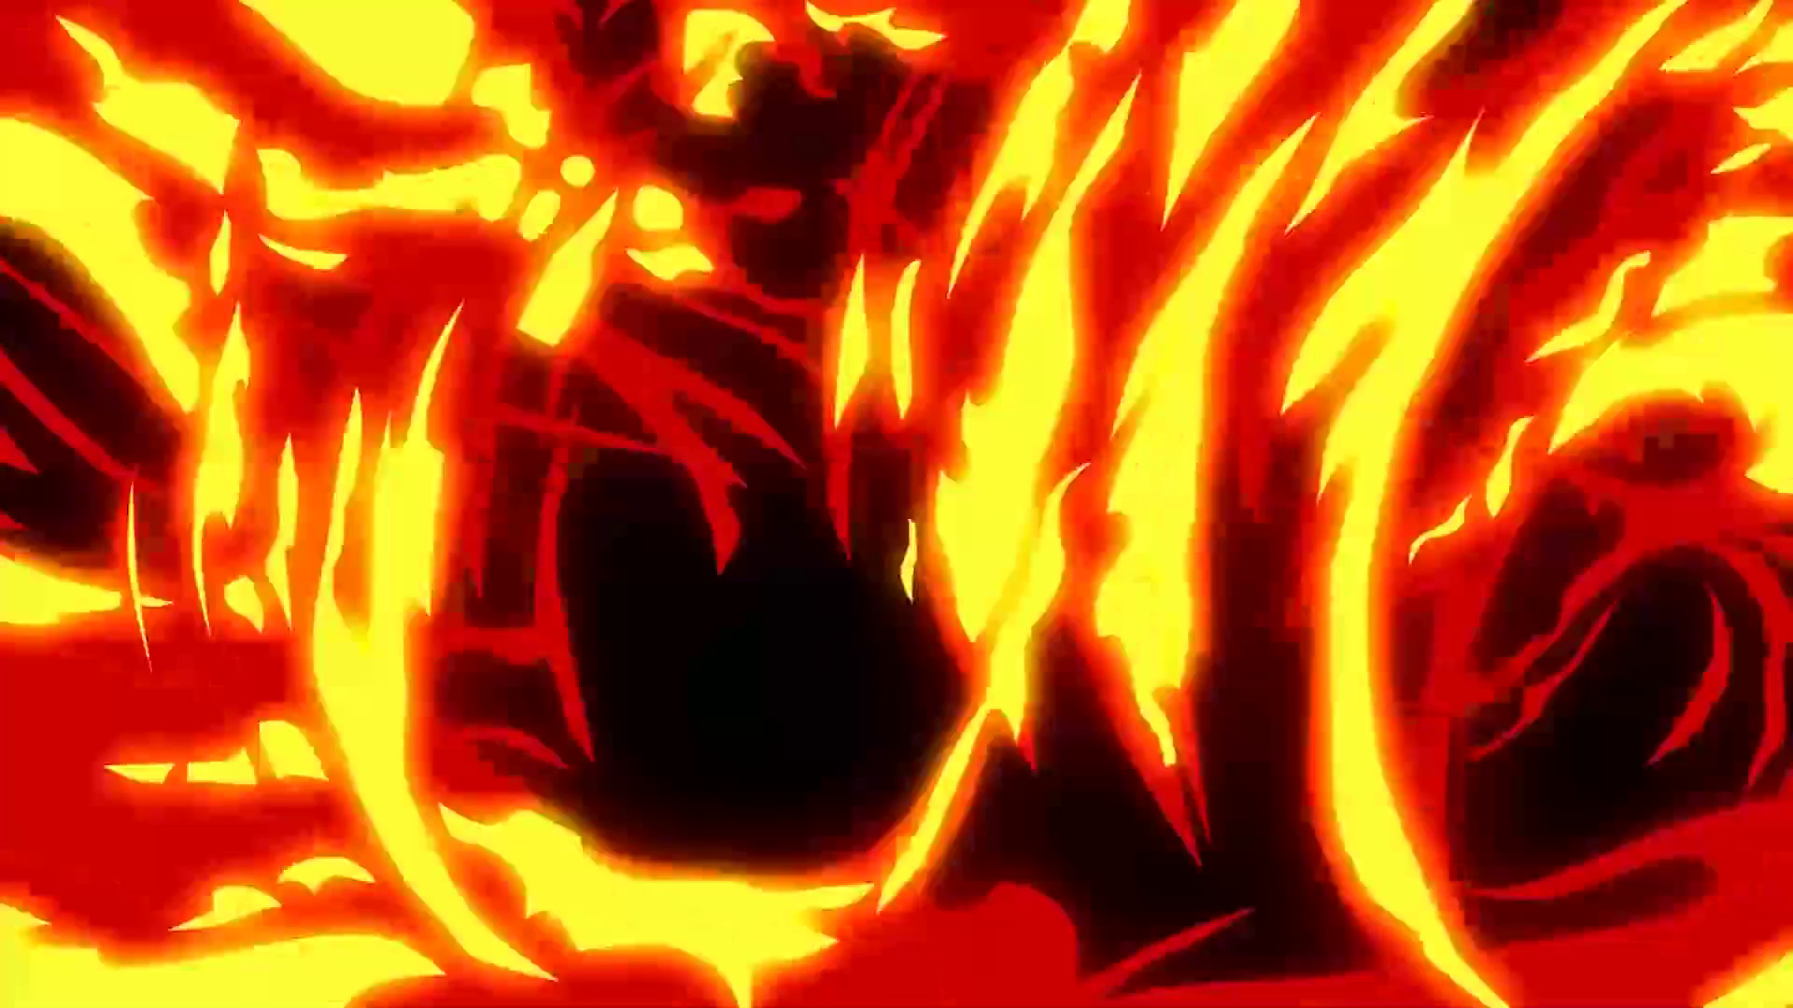